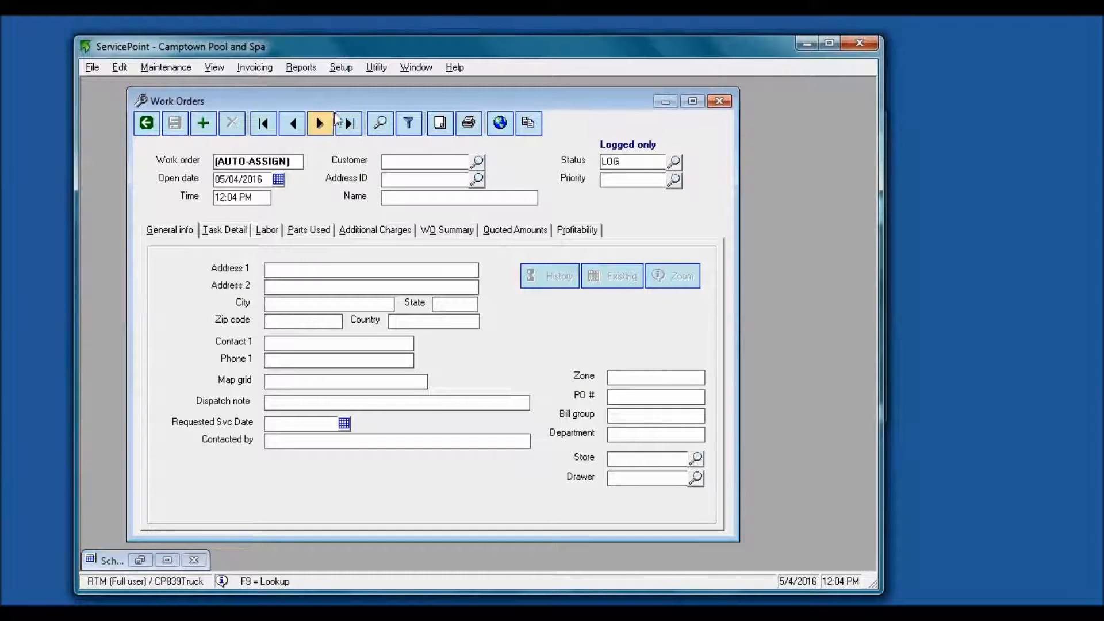
Go to the last work order and view its task details and the customer's address information
left_click(349, 124)
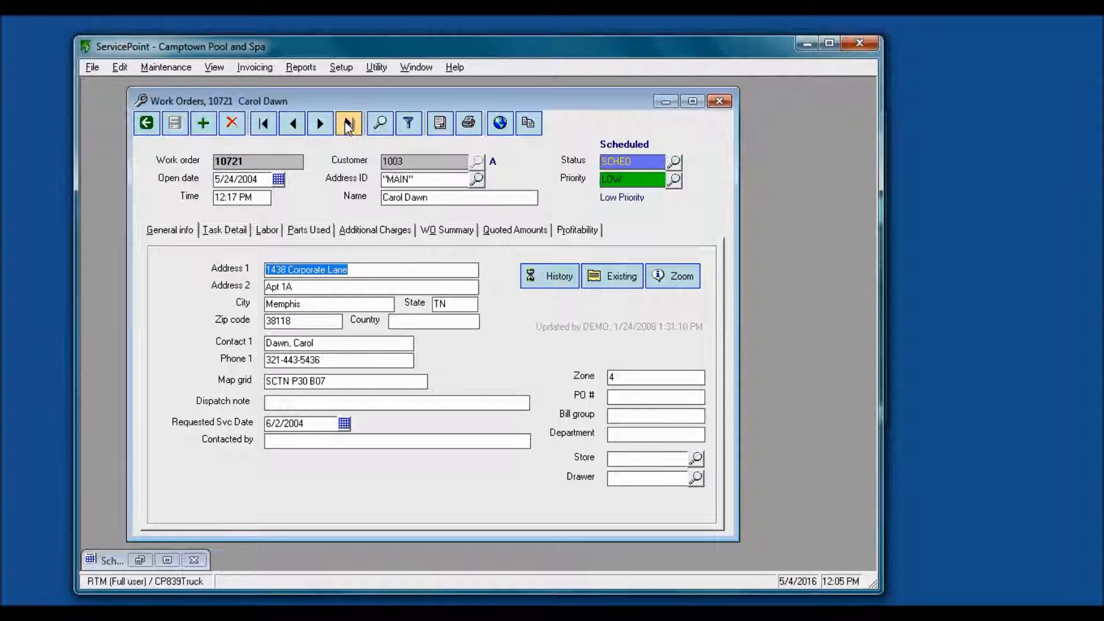
left_click(229, 231)
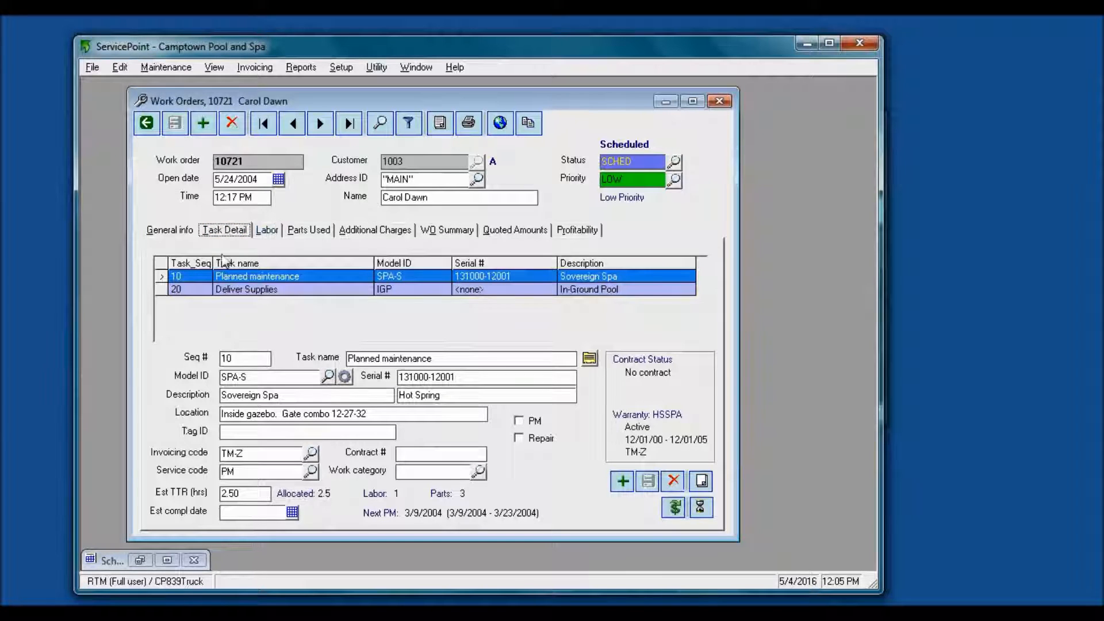
mouse_move(402, 164)
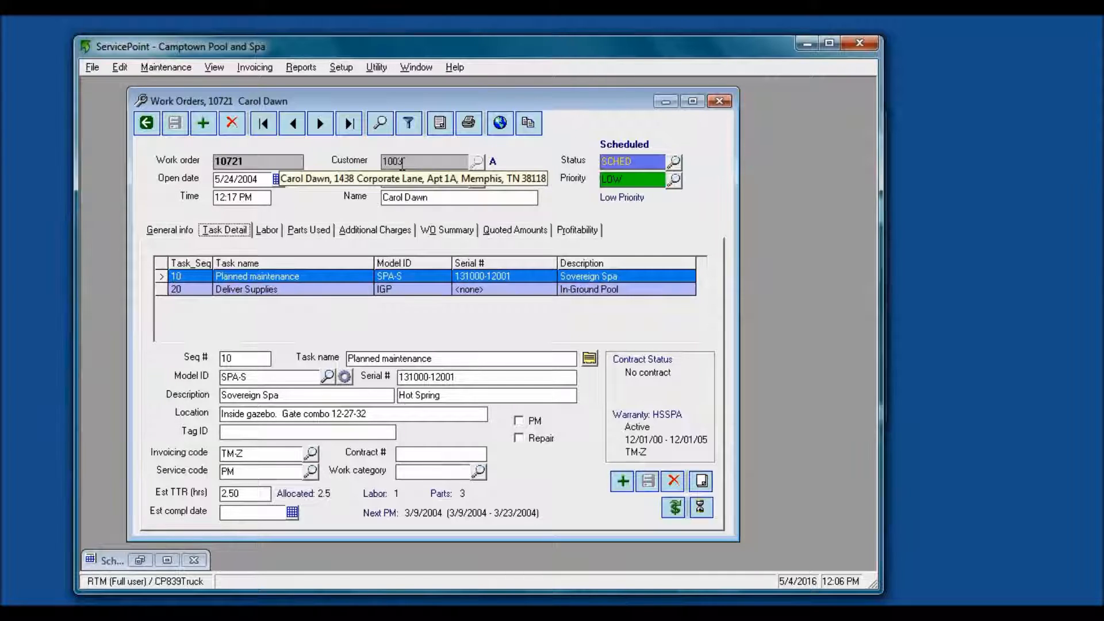
Review the Sparkle Up and 4Way Test Strips lines among the work order's parts used, and check its labor entry
left_click(316, 231)
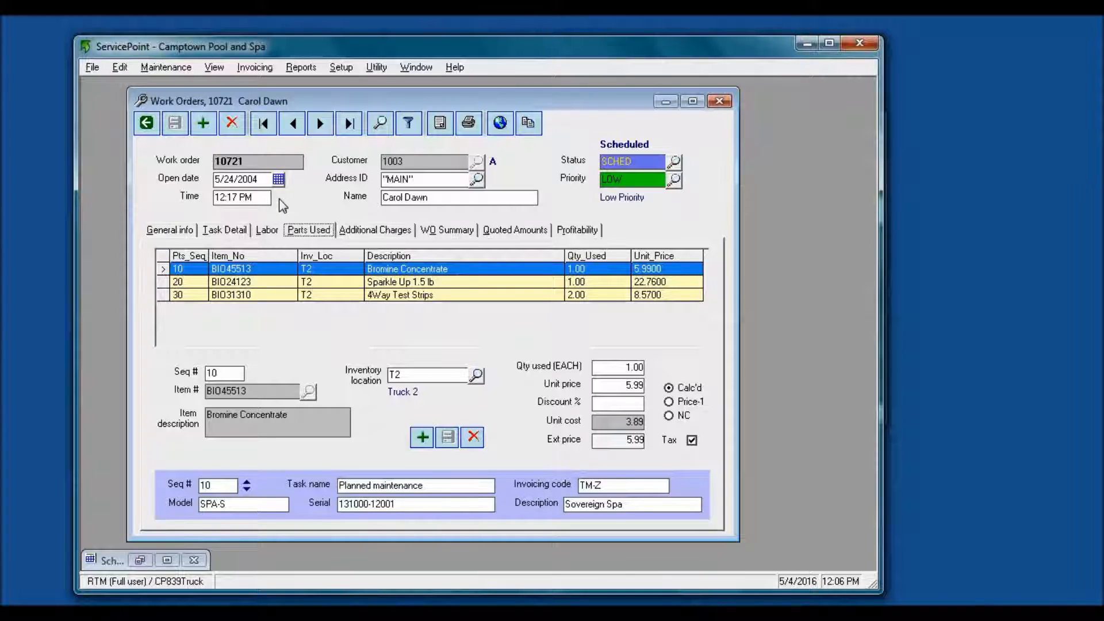
left_click(334, 282)
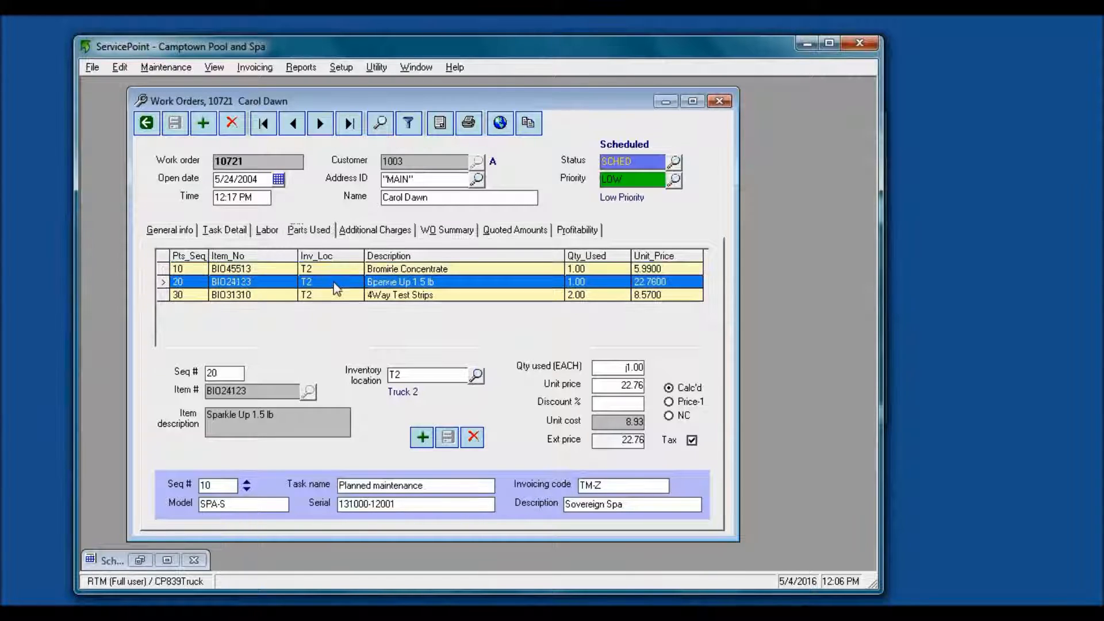
left_click(335, 295)
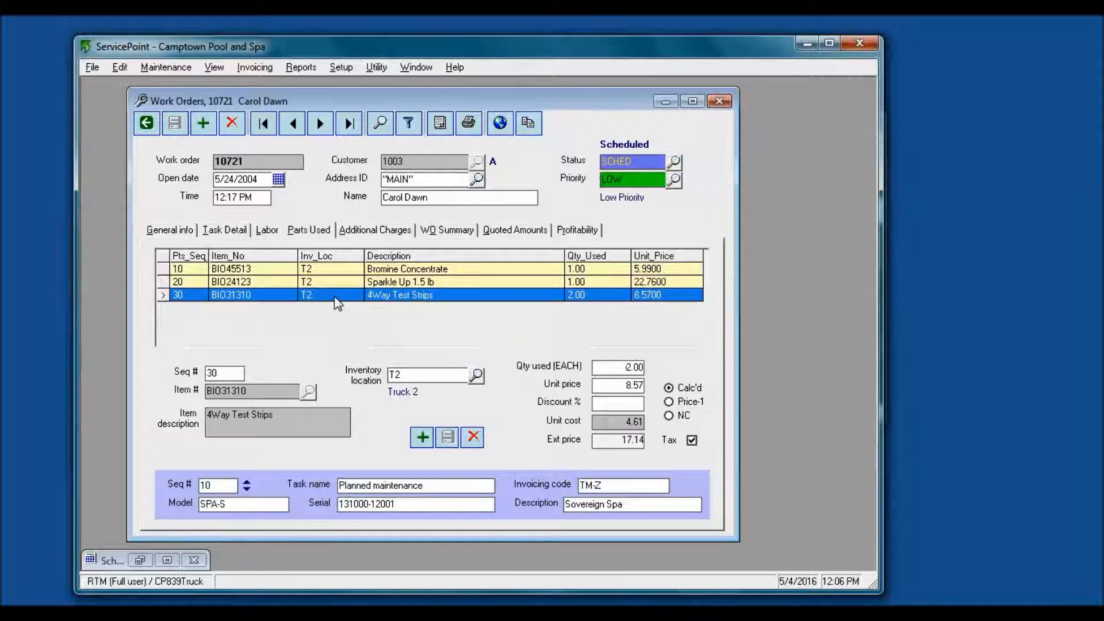
left_click(442, 373)
left_click(273, 230)
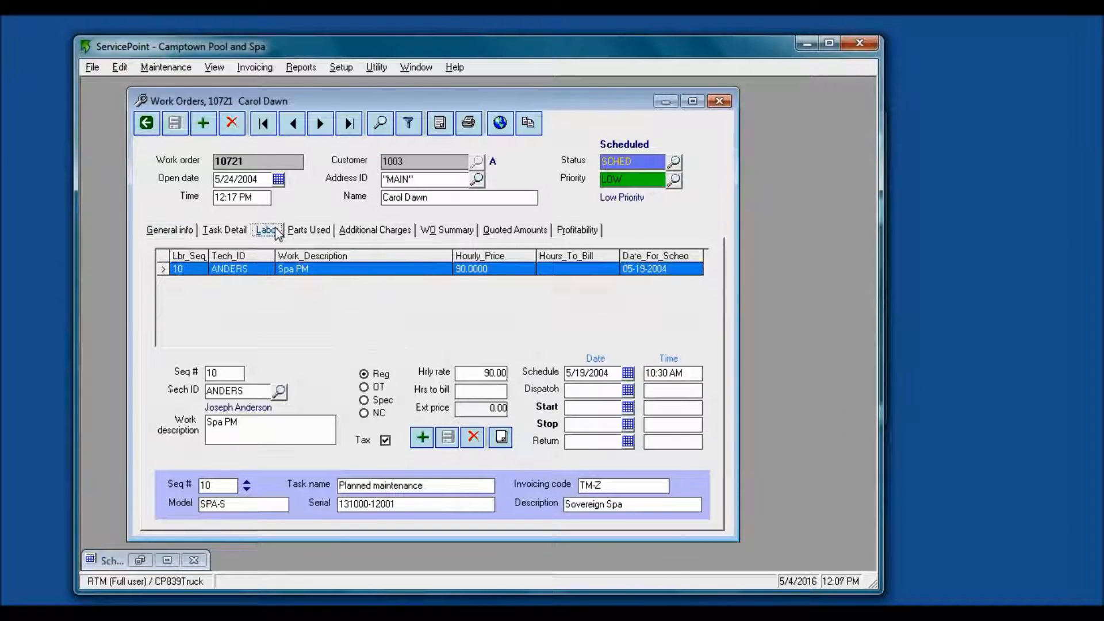
Look up the available quantities by inventory location for the 4Way Test Strips part, leaving the location selection cancelled
left_click(310, 231)
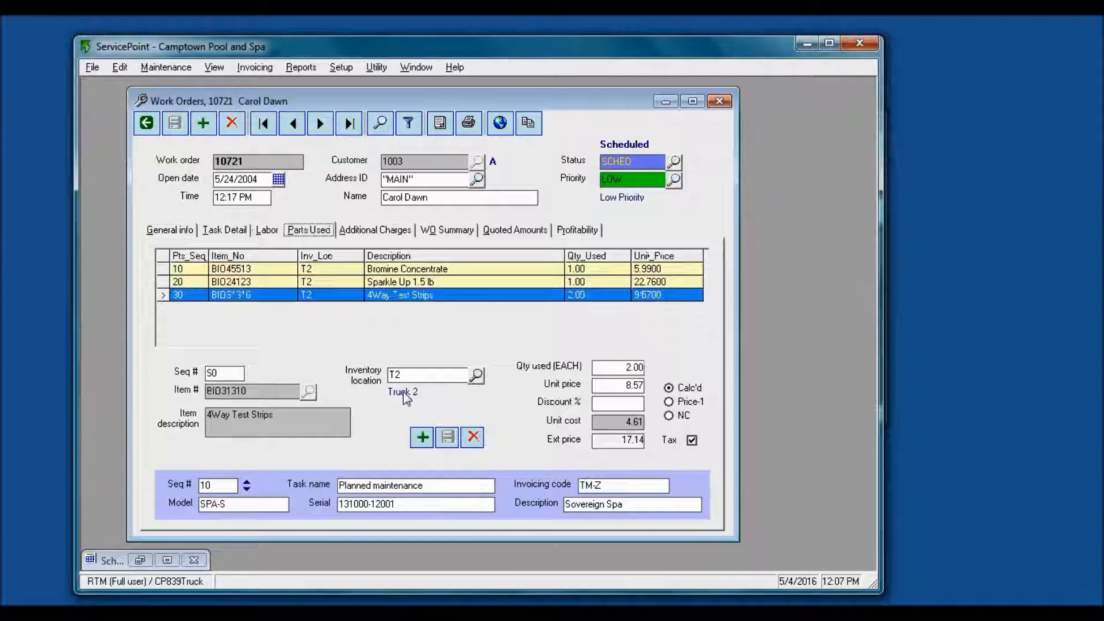
left_click(477, 381)
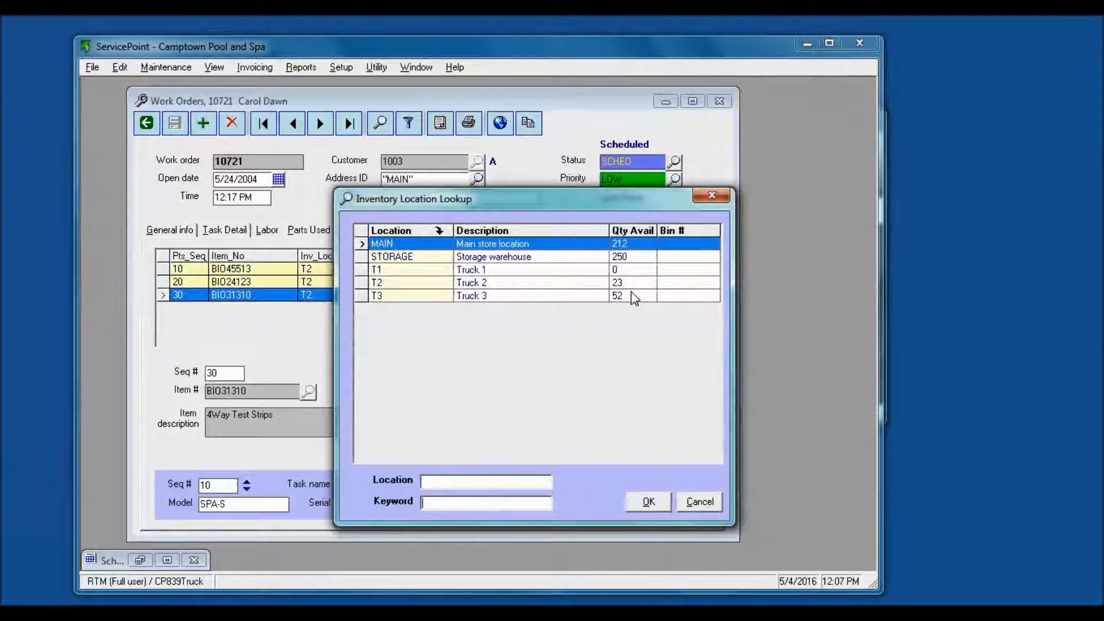
left_click(701, 504)
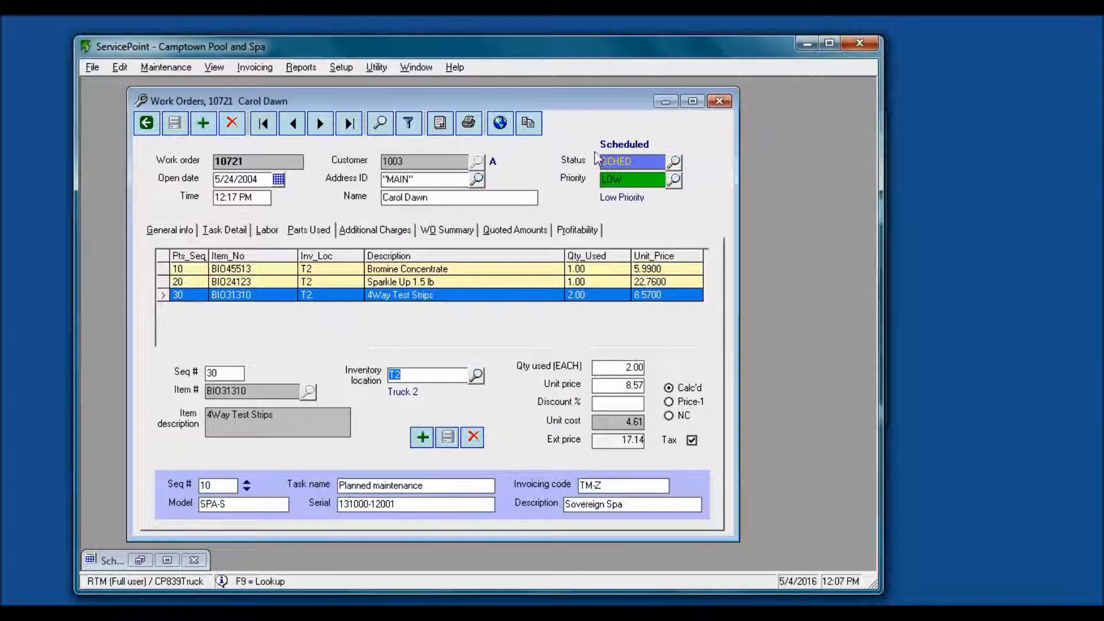
View the available work order status codes without choosing one, and review the order's general information and task detail
left_click(674, 163)
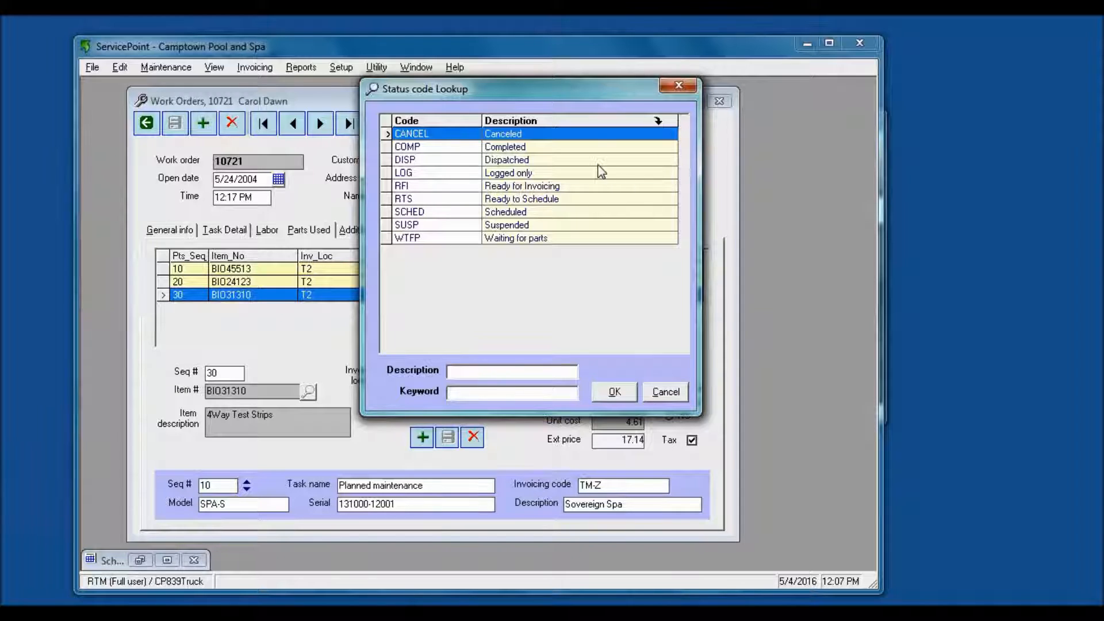
left_click(661, 396)
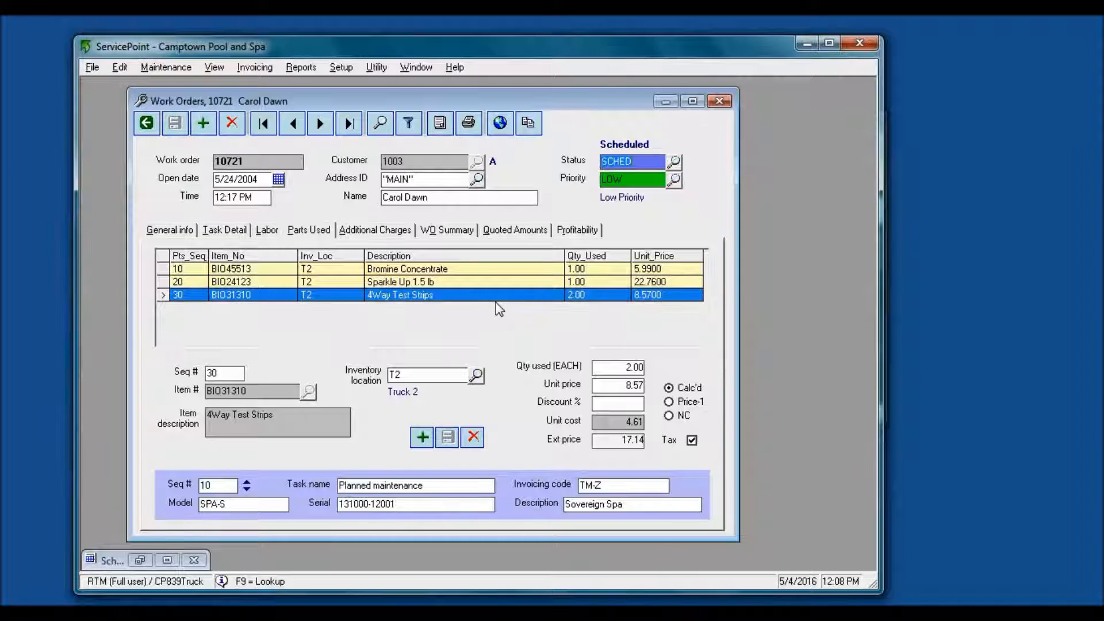
left_click(179, 228)
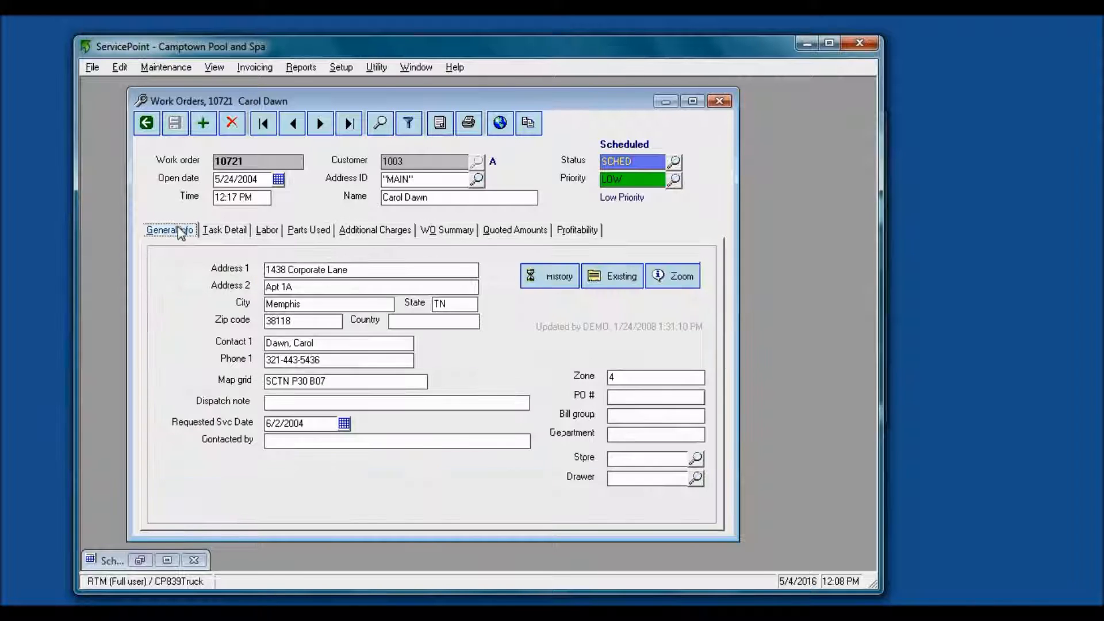
left_click(217, 230)
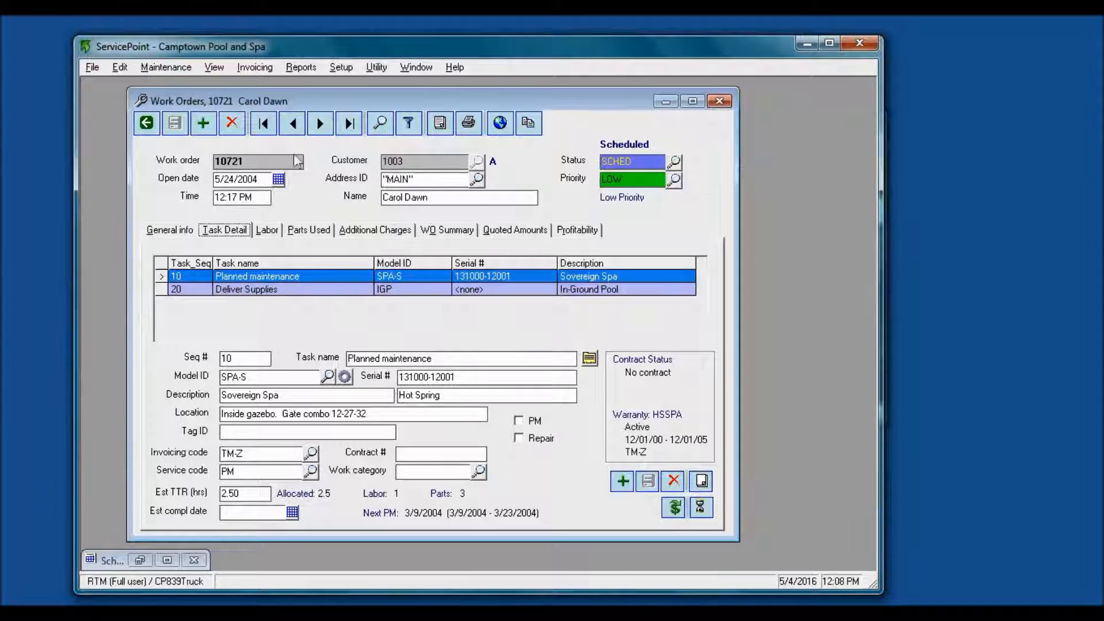
Compare the last work order with the previous one, and review the previous order's additional charges and task detail
left_click(294, 124)
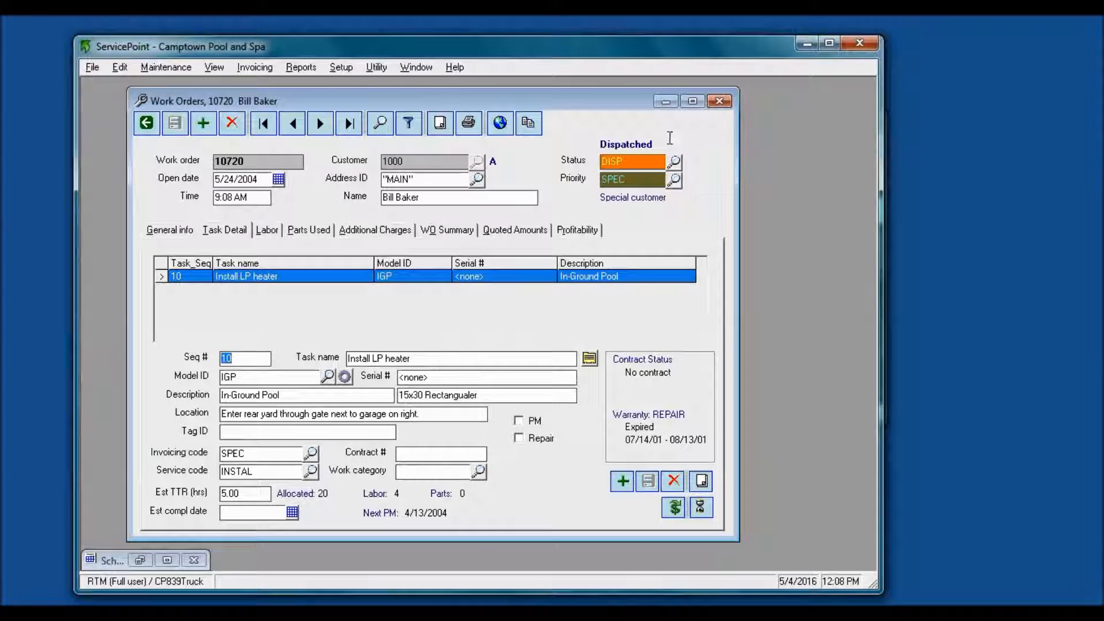
left_click(320, 123)
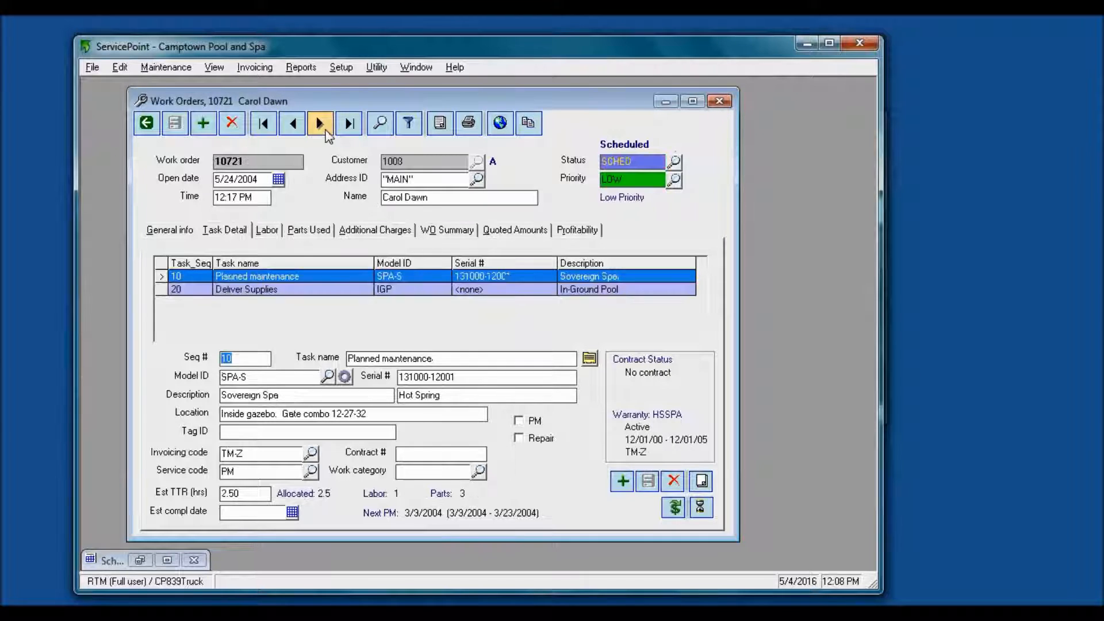
left_click(294, 124)
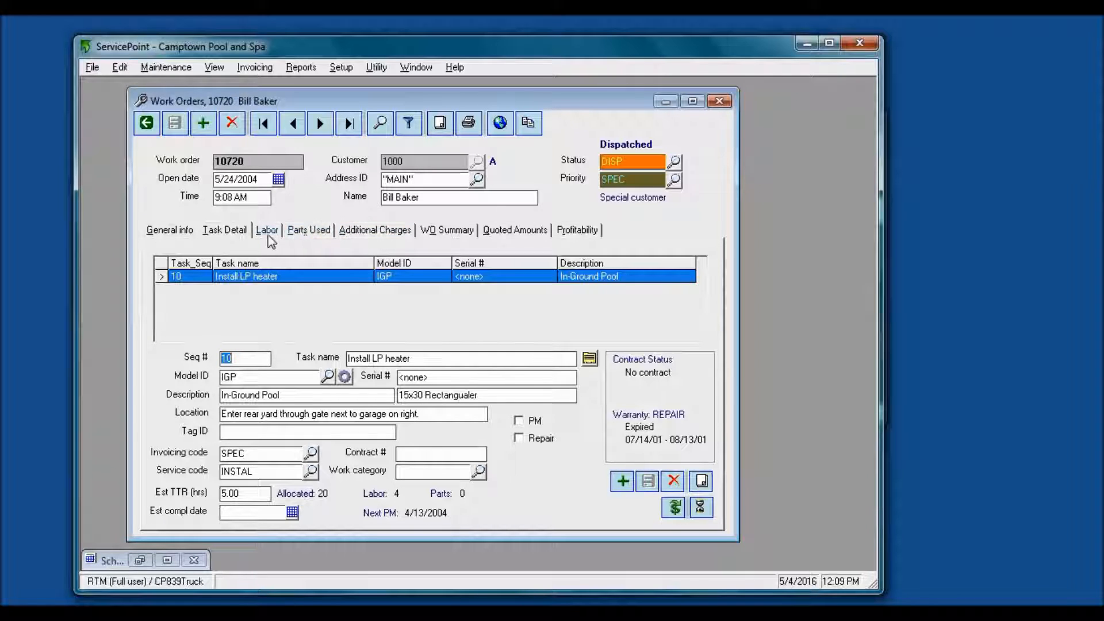
left_click(357, 235)
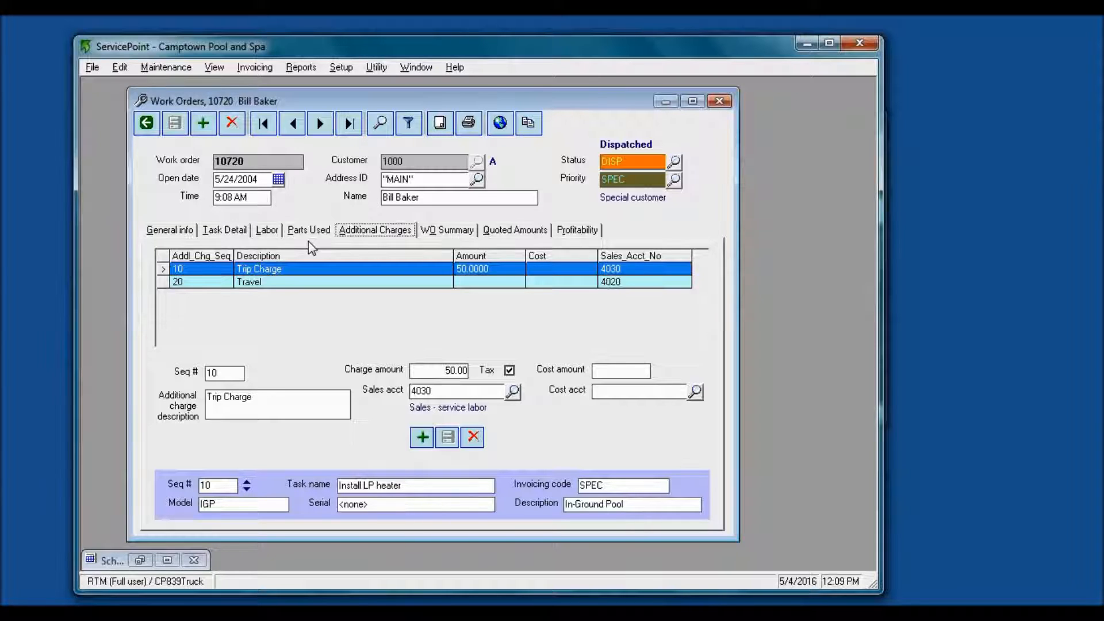
left_click(231, 231)
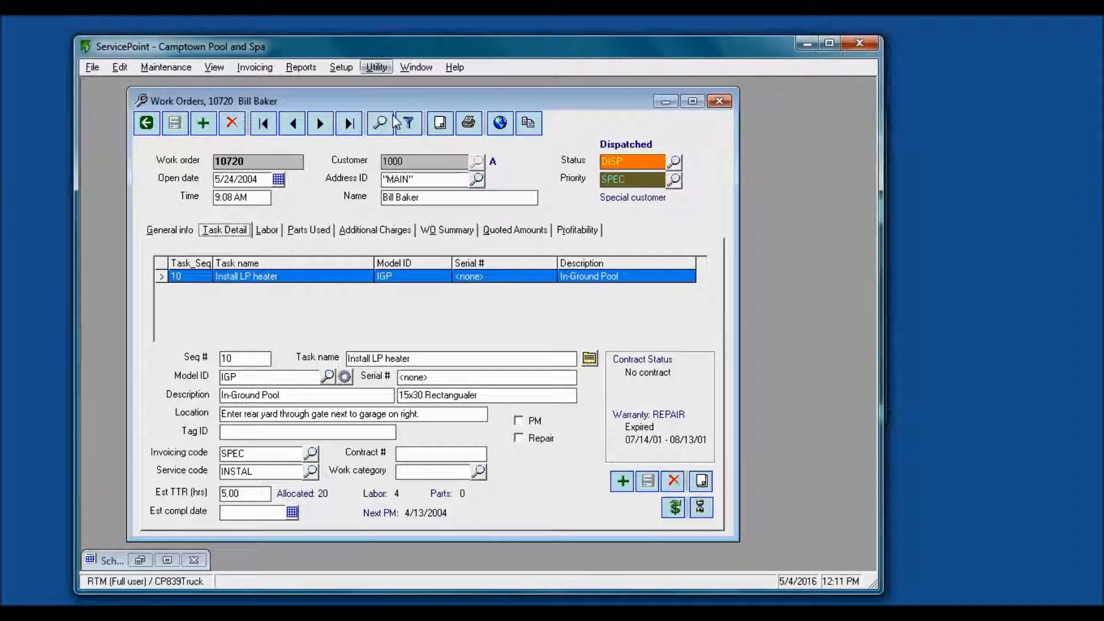
Examine the conditions for the POS order transfer trigger and close its maintenance window without installing or removing the trigger
left_click(376, 67)
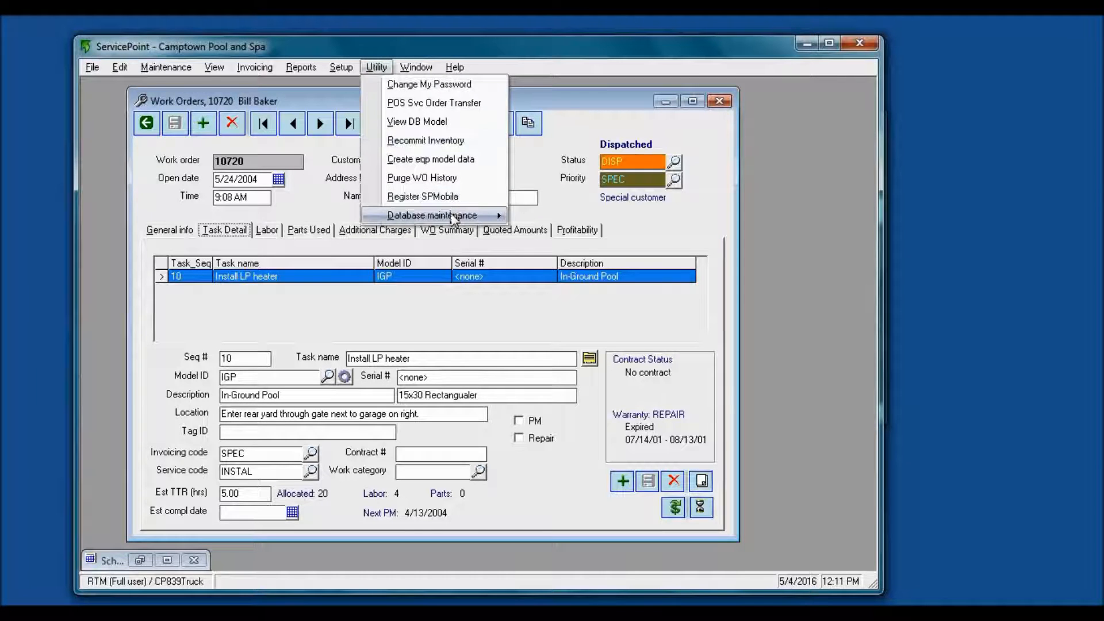
mouse_move(453, 217)
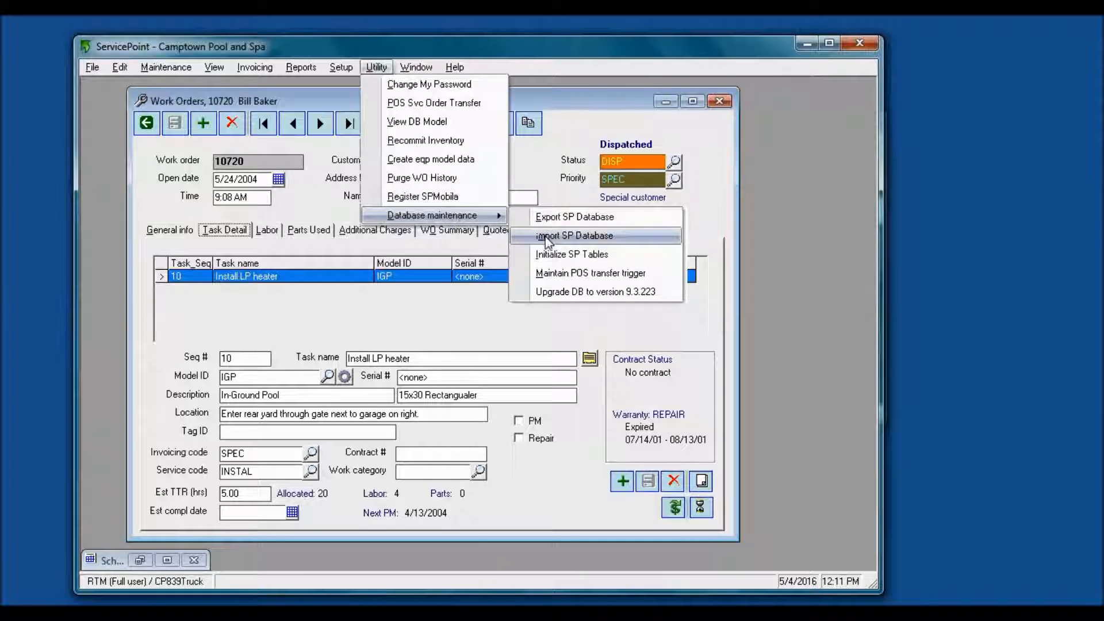
left_click(567, 275)
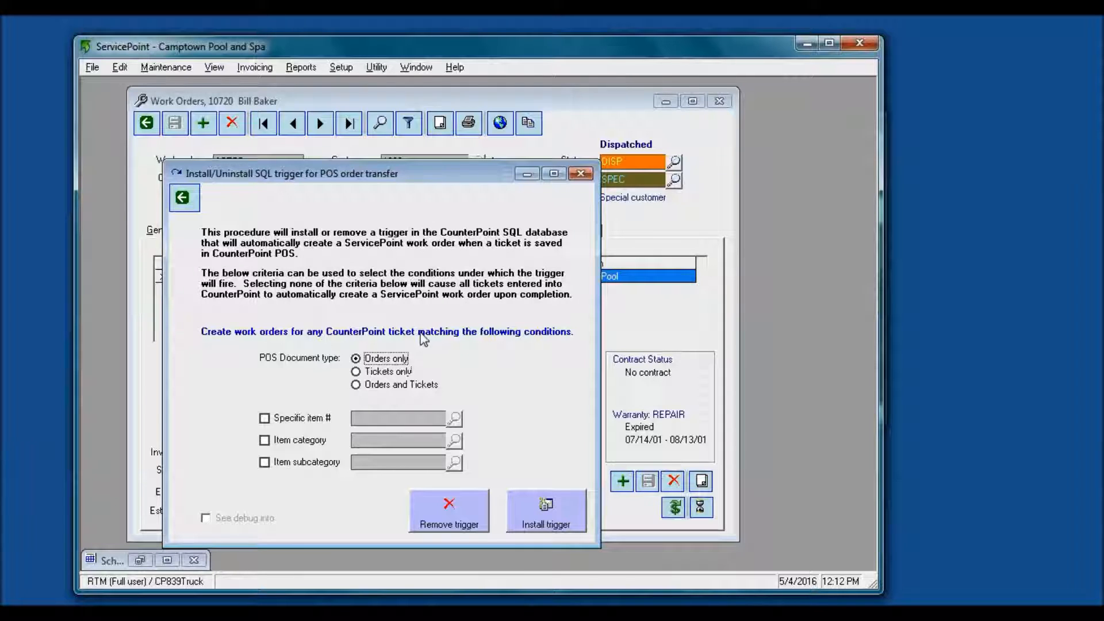
left_click(580, 173)
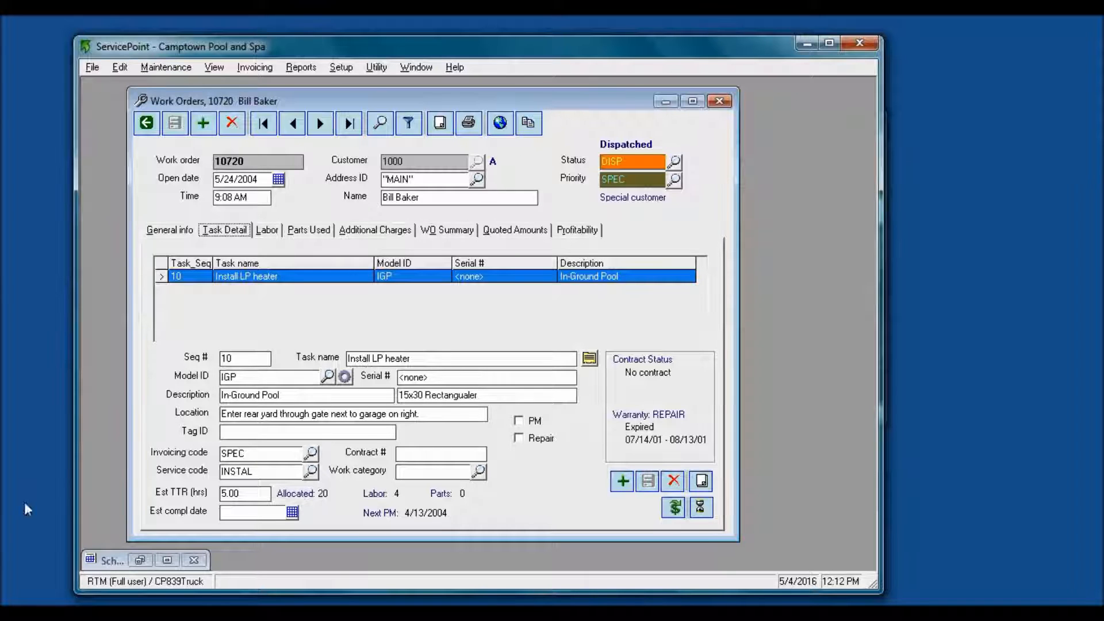
Restore the Schedule/Dispatch window, review its daily, weekly and monthly schedules, and minimize it again
left_click(140, 558)
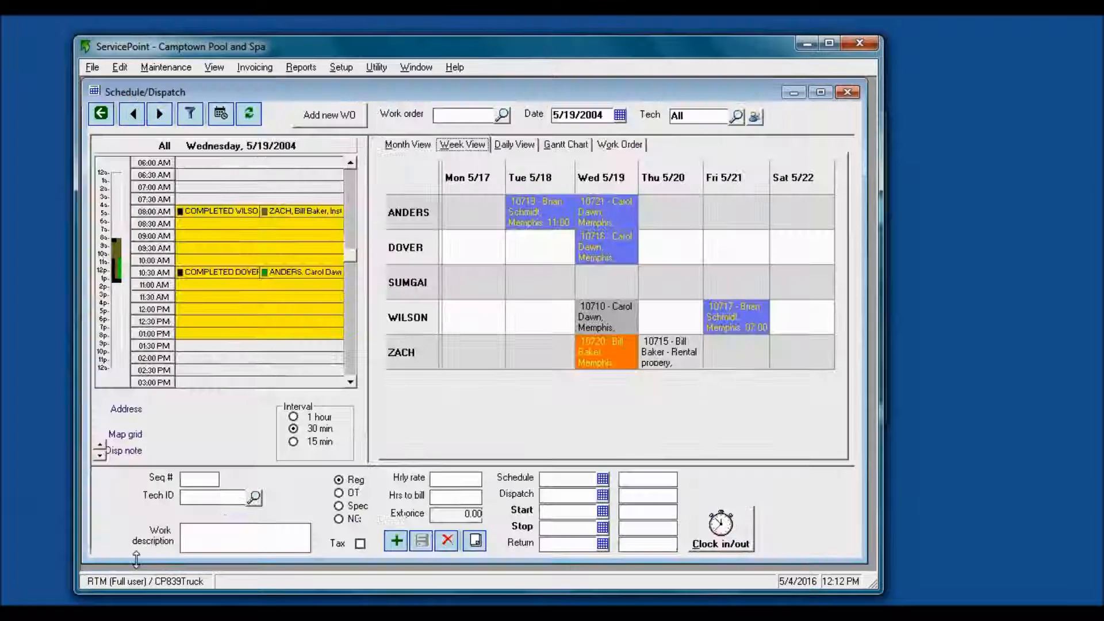
left_click(520, 147)
left_click(464, 144)
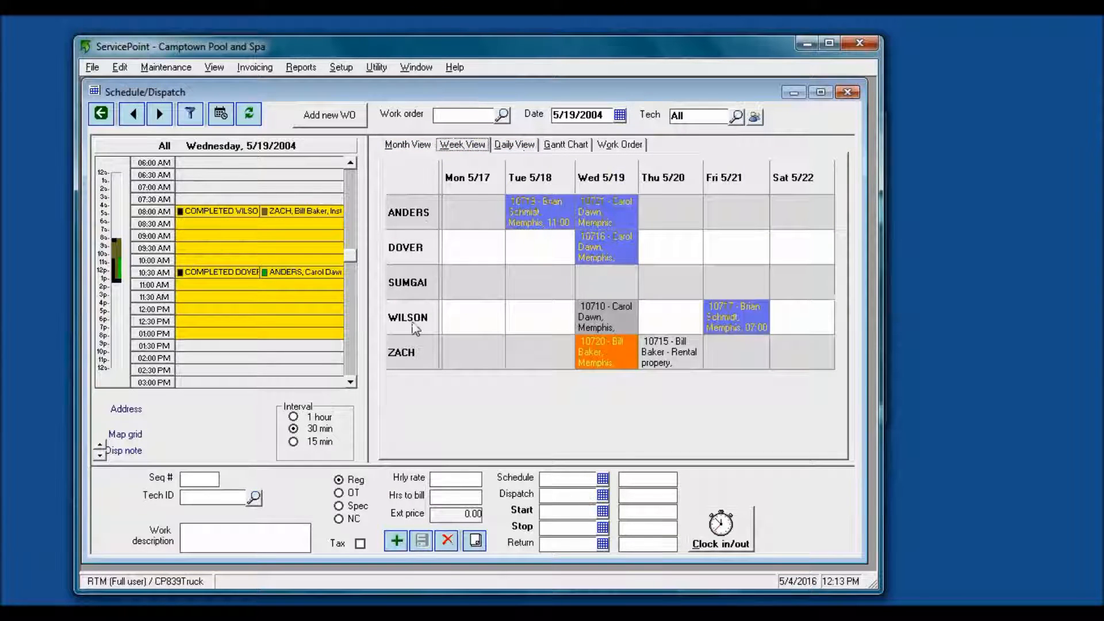
left_click(405, 147)
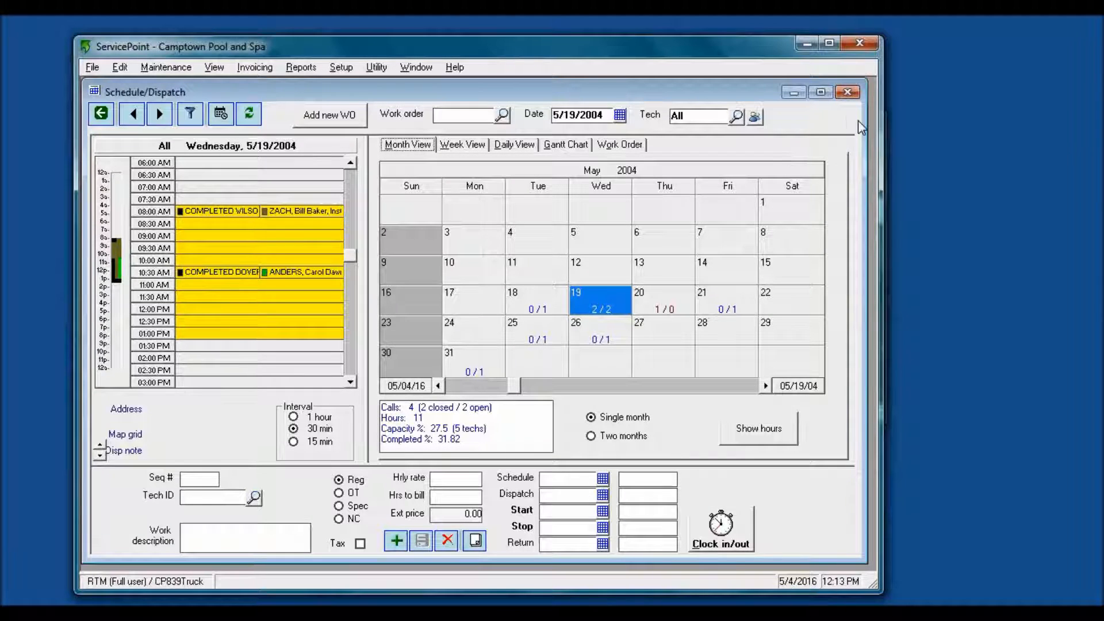
left_click(798, 95)
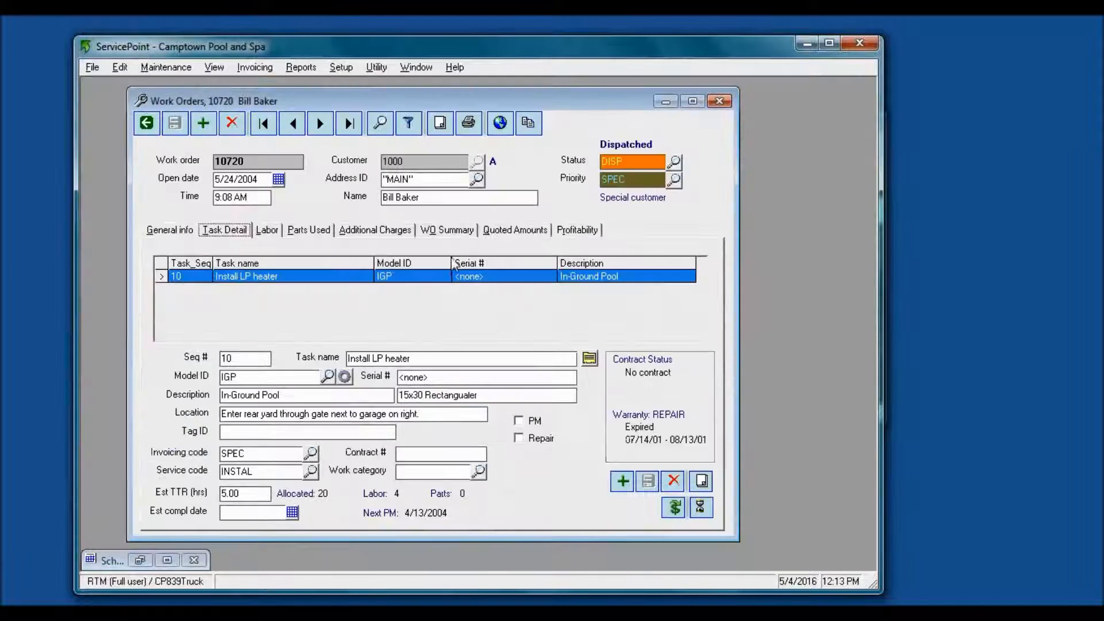
Review the Install LP heater order's labor entries, and compare the last work order's labor with its summary
left_click(267, 230)
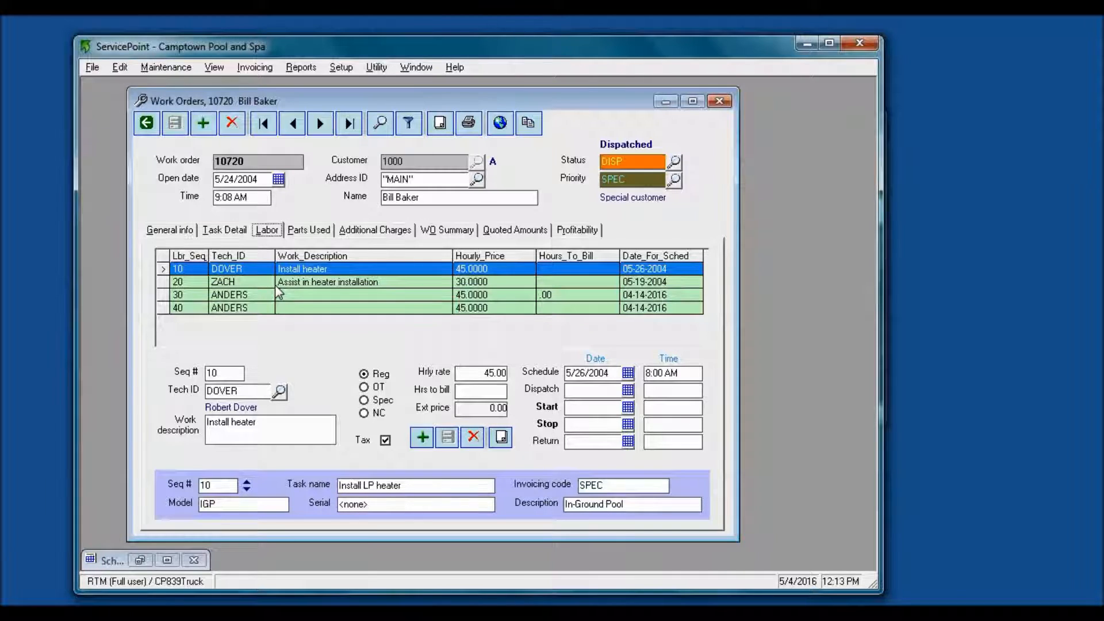
left_click(348, 125)
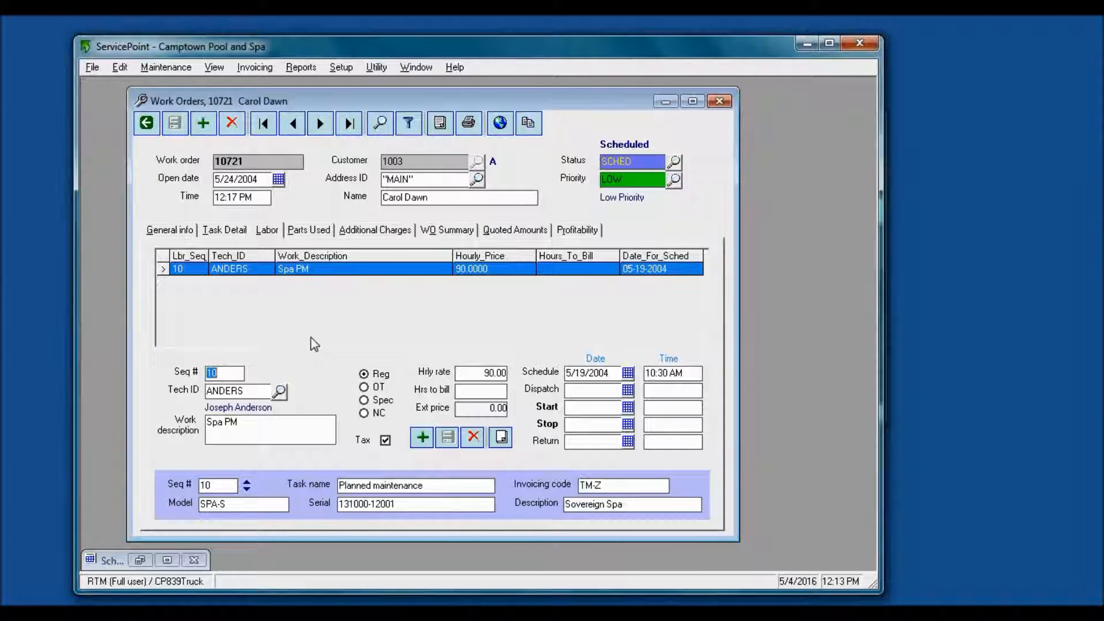
left_click(429, 236)
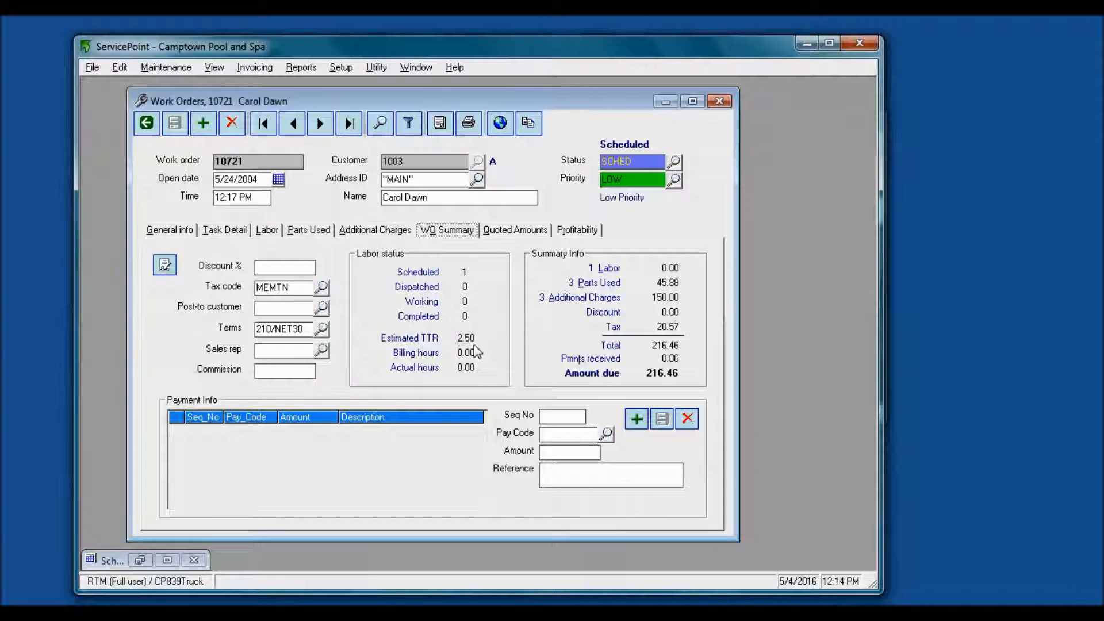
left_click(267, 230)
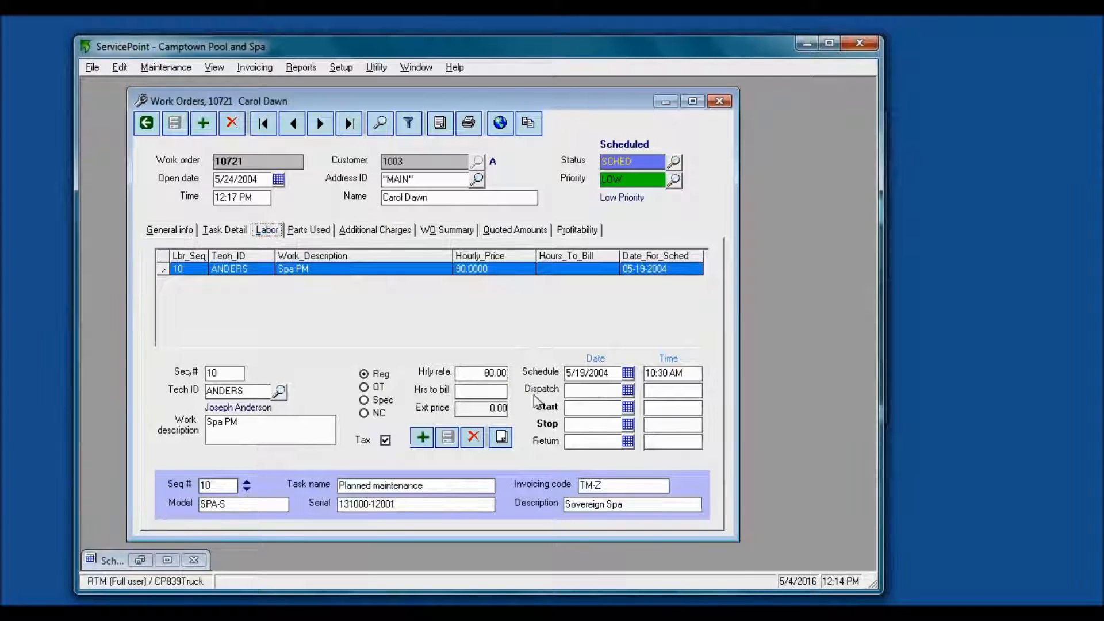
left_click(471, 232)
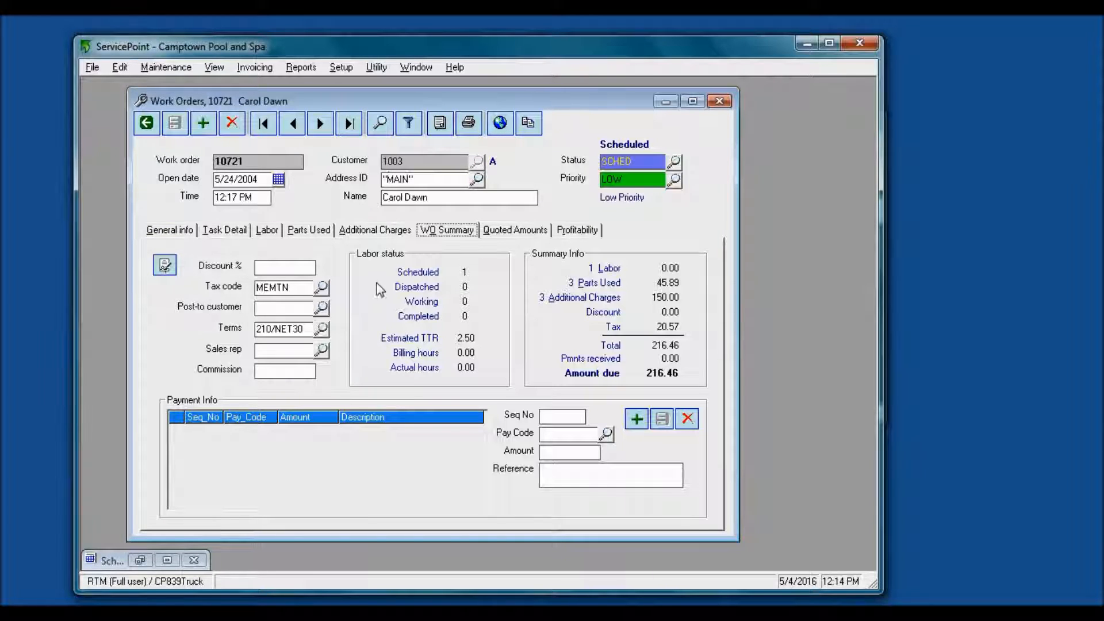
Read the SUPPLIES note attached to the last work order and close the notes window
left_click(440, 126)
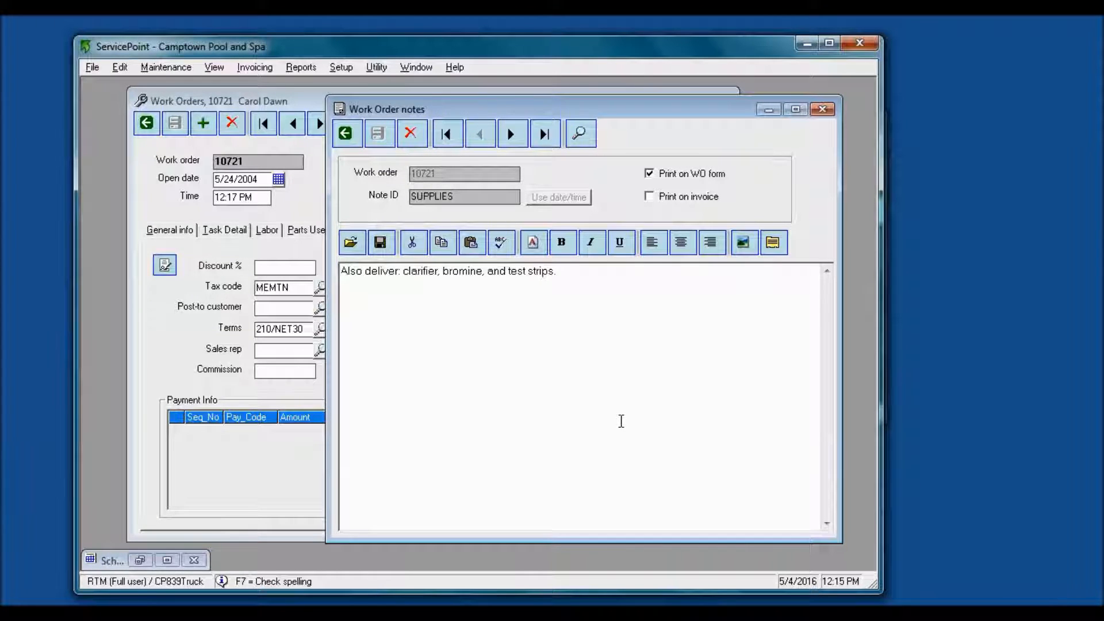
left_click(822, 109)
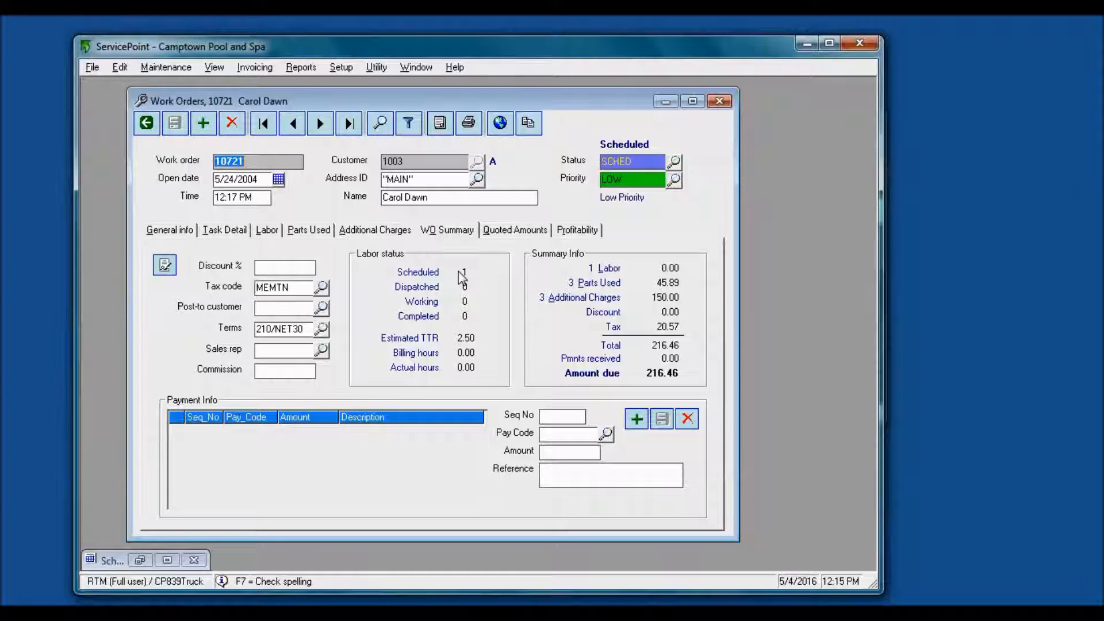
Look over the available maintenance functions, including Contracts, and review the work order's Planned maintenance task details
left_click(166, 68)
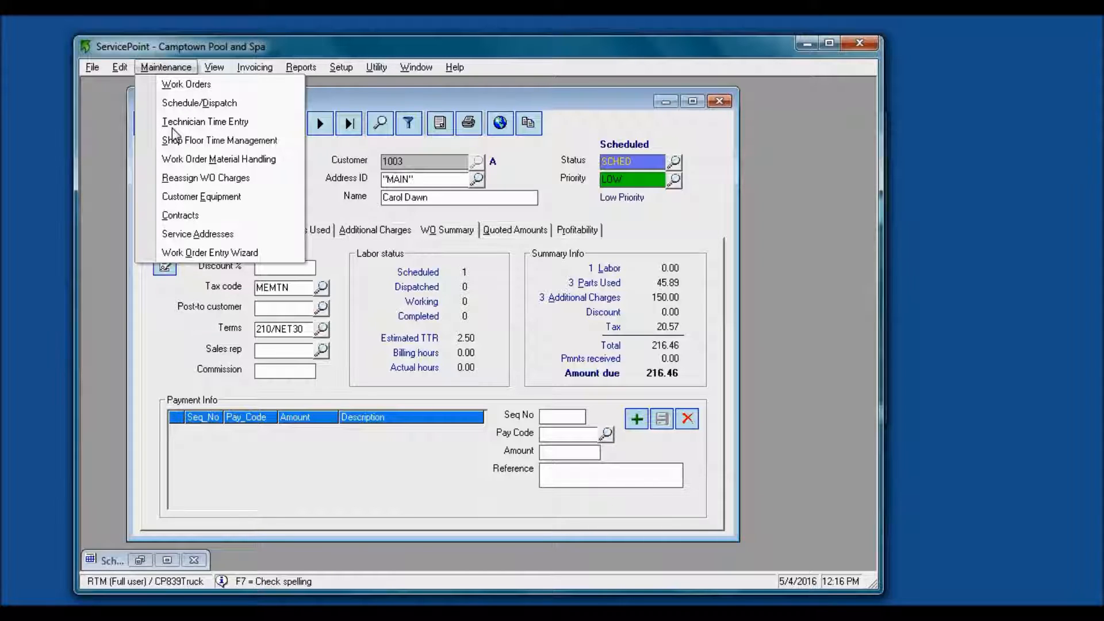
left_click(165, 321)
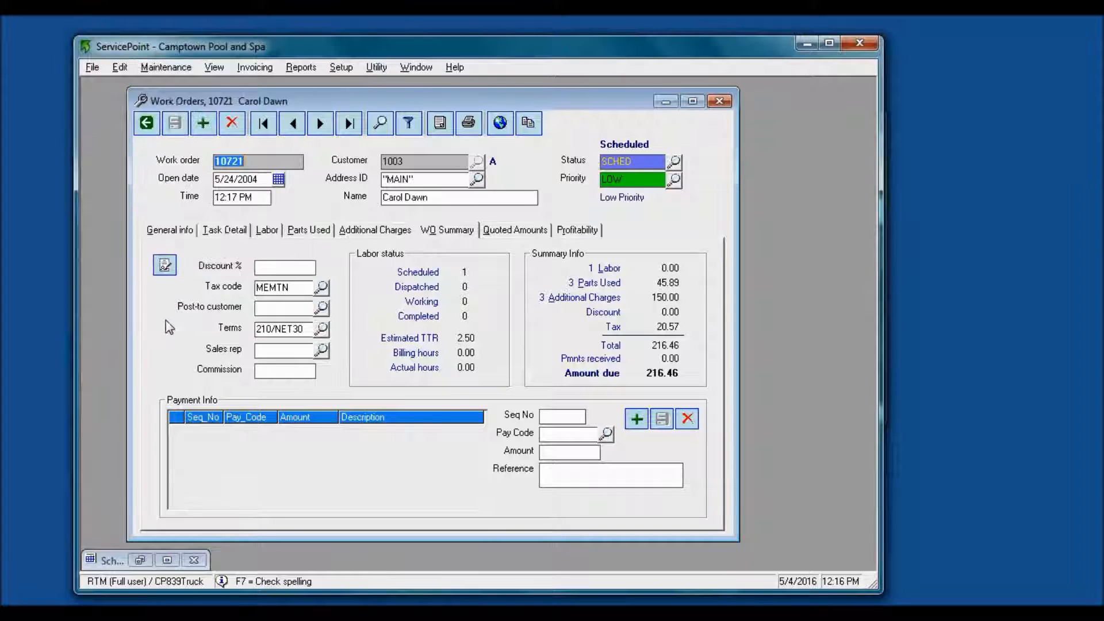
left_click(237, 232)
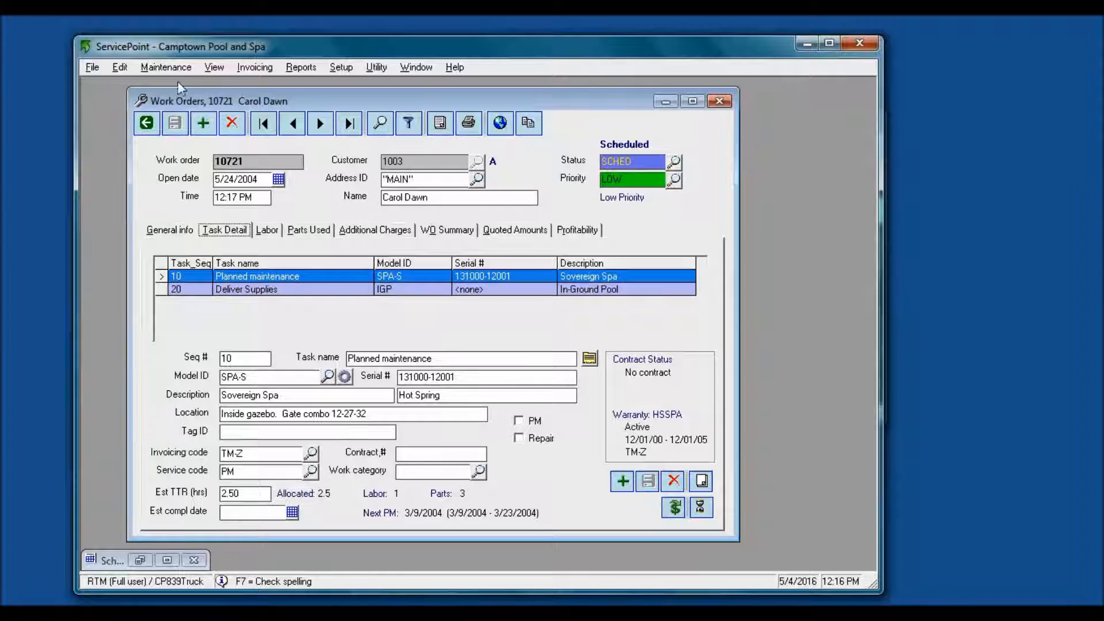
left_click(166, 67)
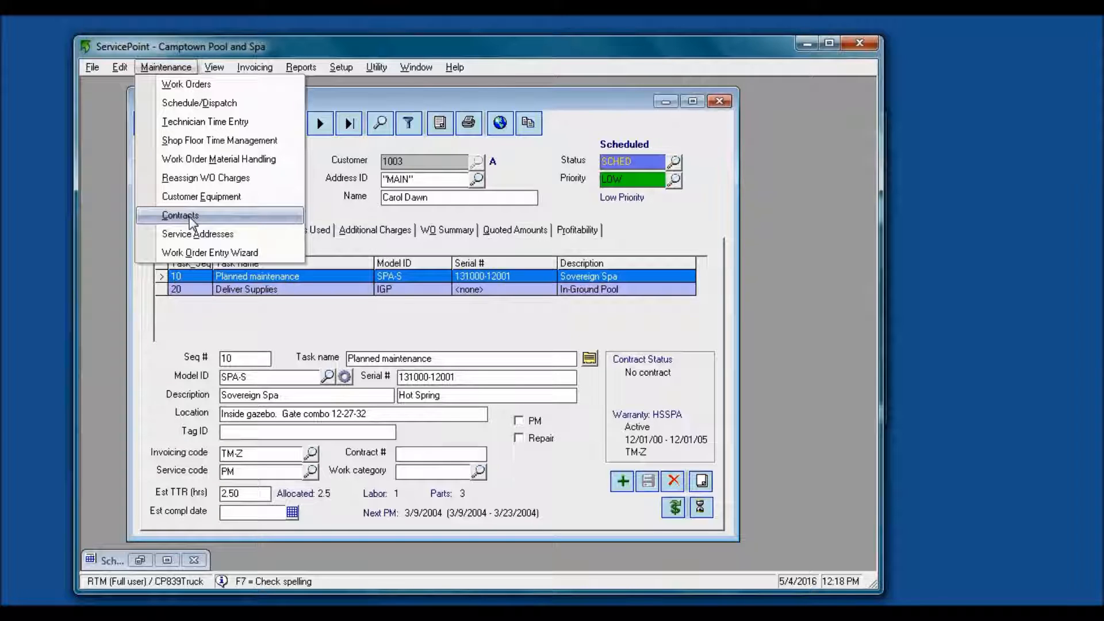
left_click(109, 326)
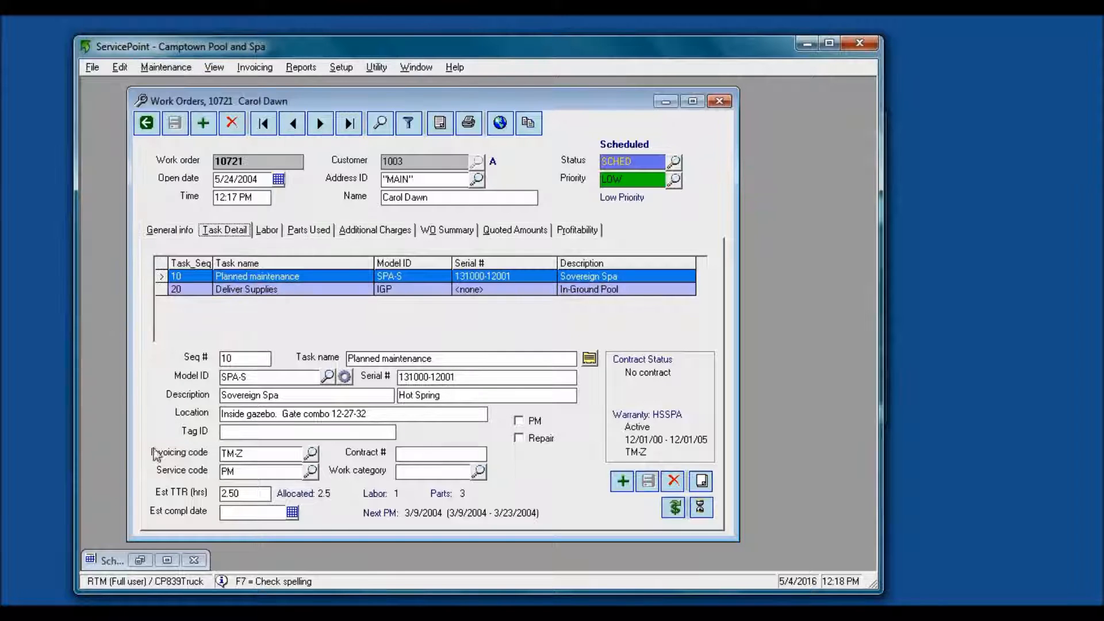
Restore the Schedule/Dispatch window and compare the weekly schedule with the May 2004 calendar, checking May 18 and 19
left_click(140, 560)
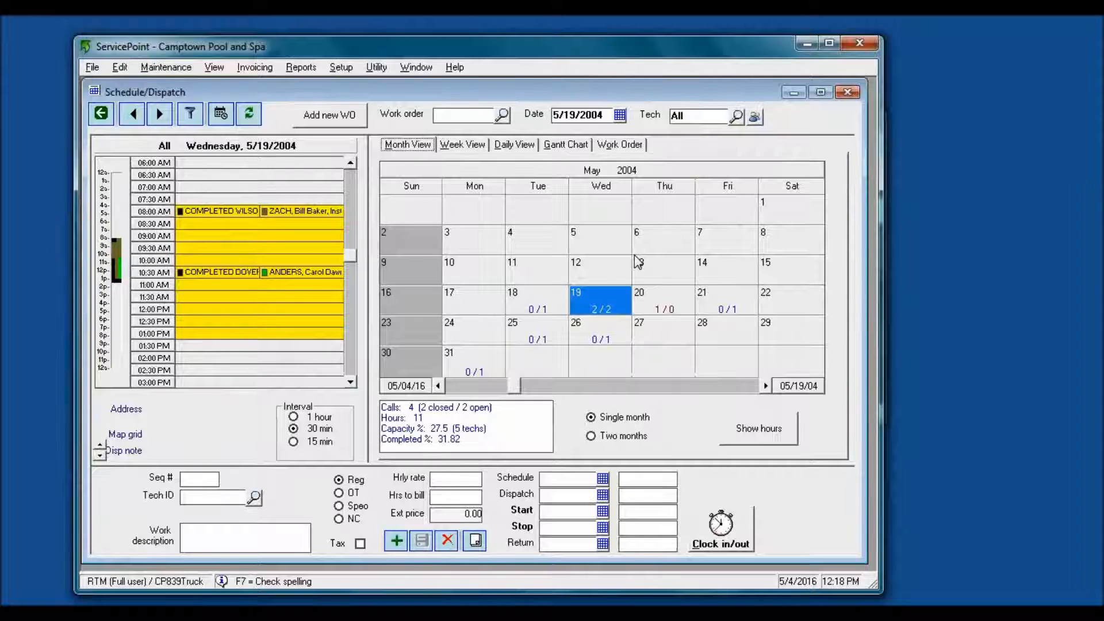
left_click(478, 147)
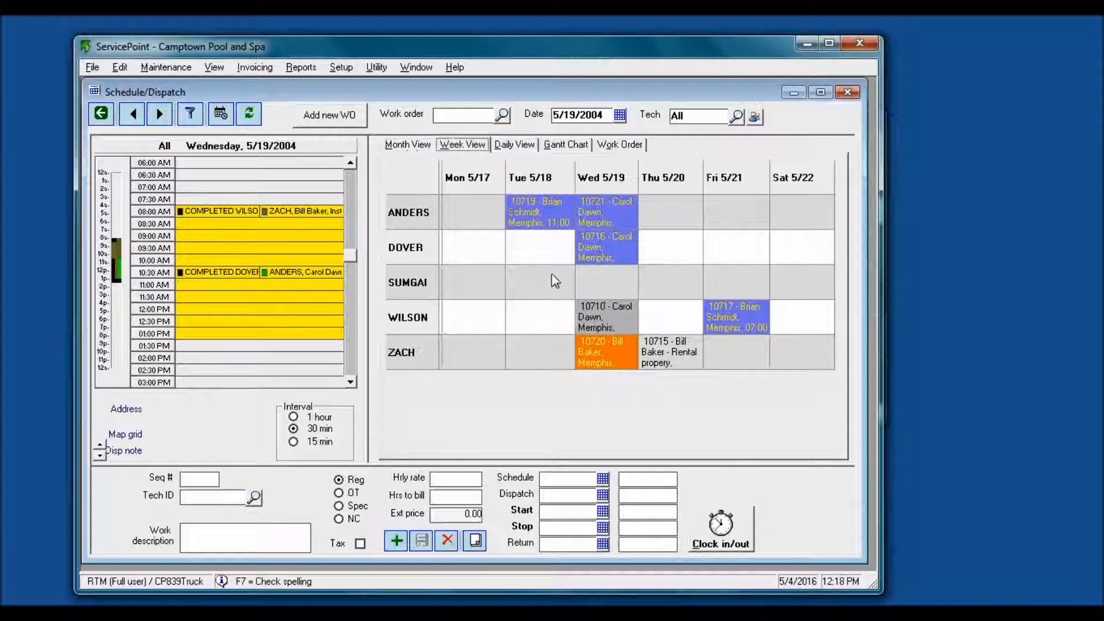
left_click(409, 151)
left_click(549, 332)
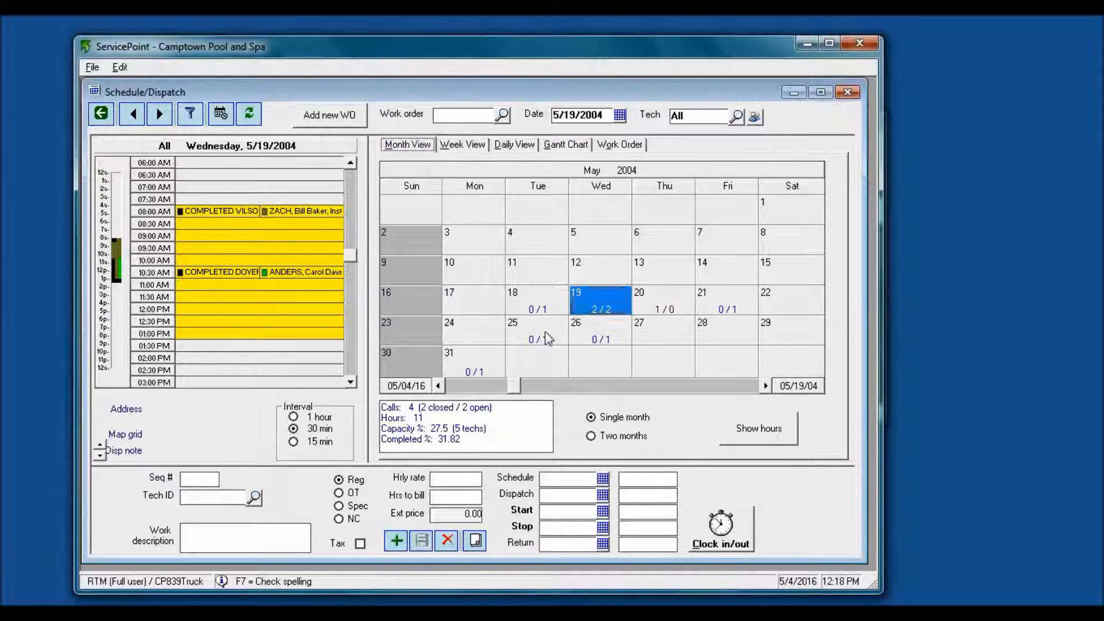
left_click(598, 312)
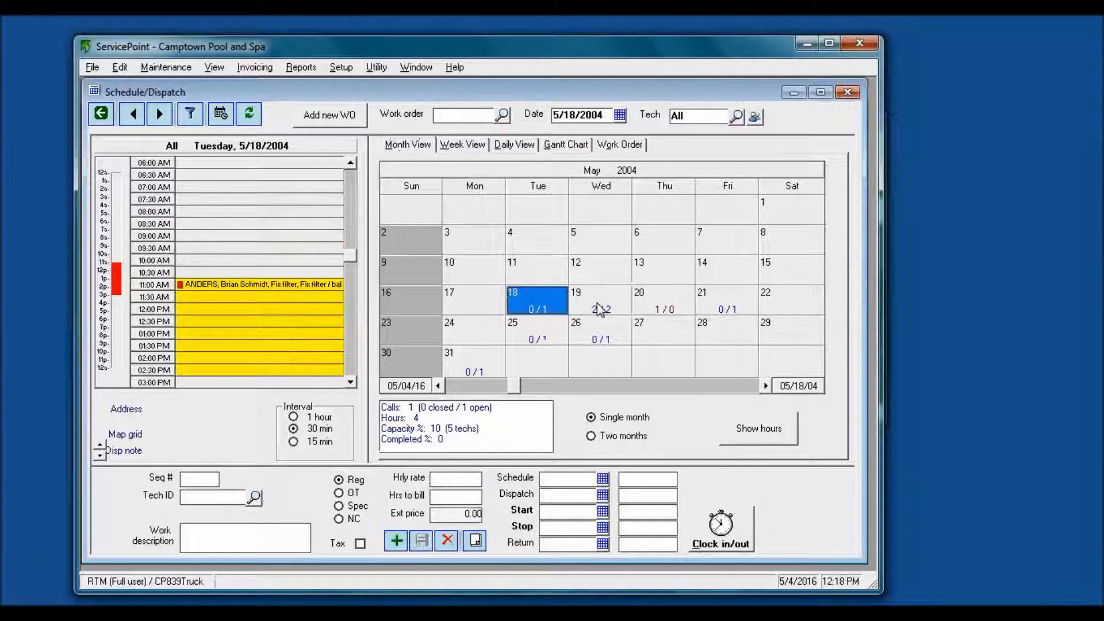
left_click(600, 311)
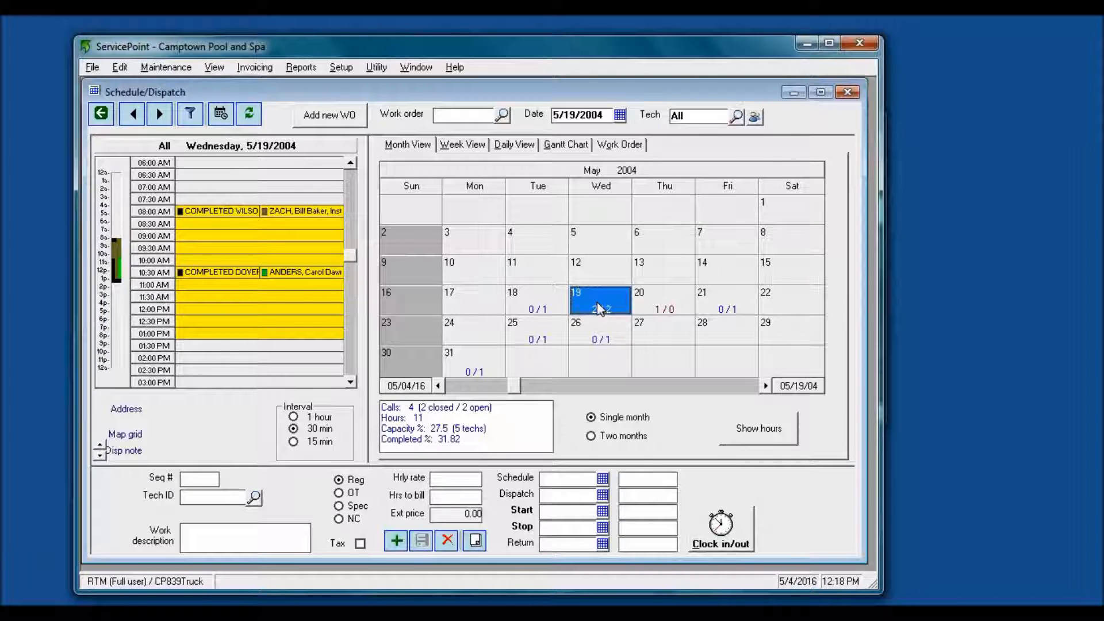
left_click(471, 145)
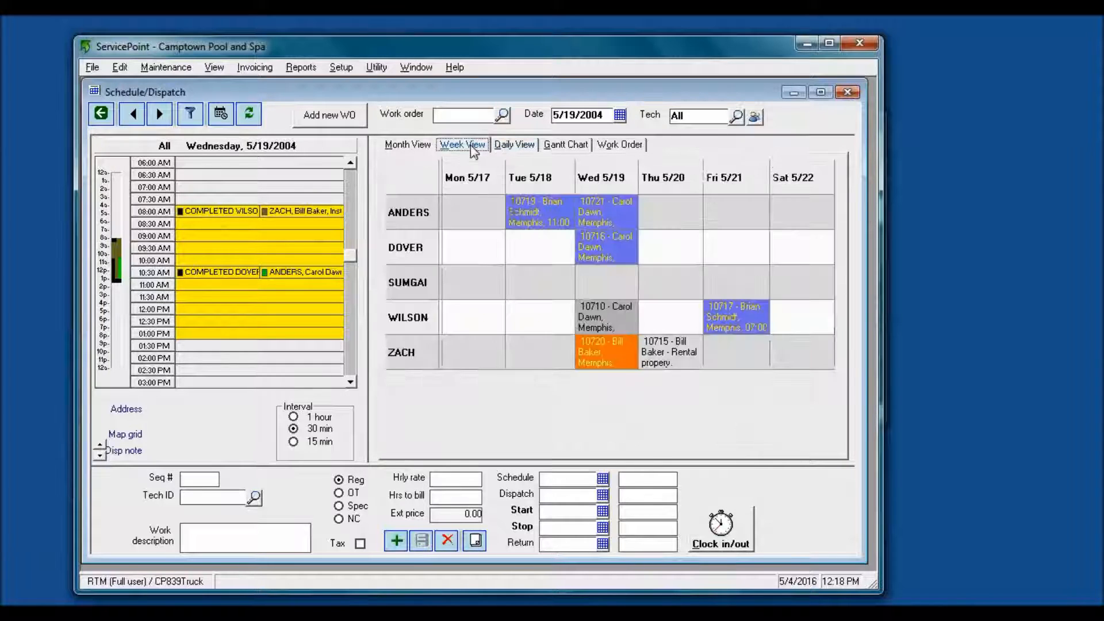
left_click(409, 145)
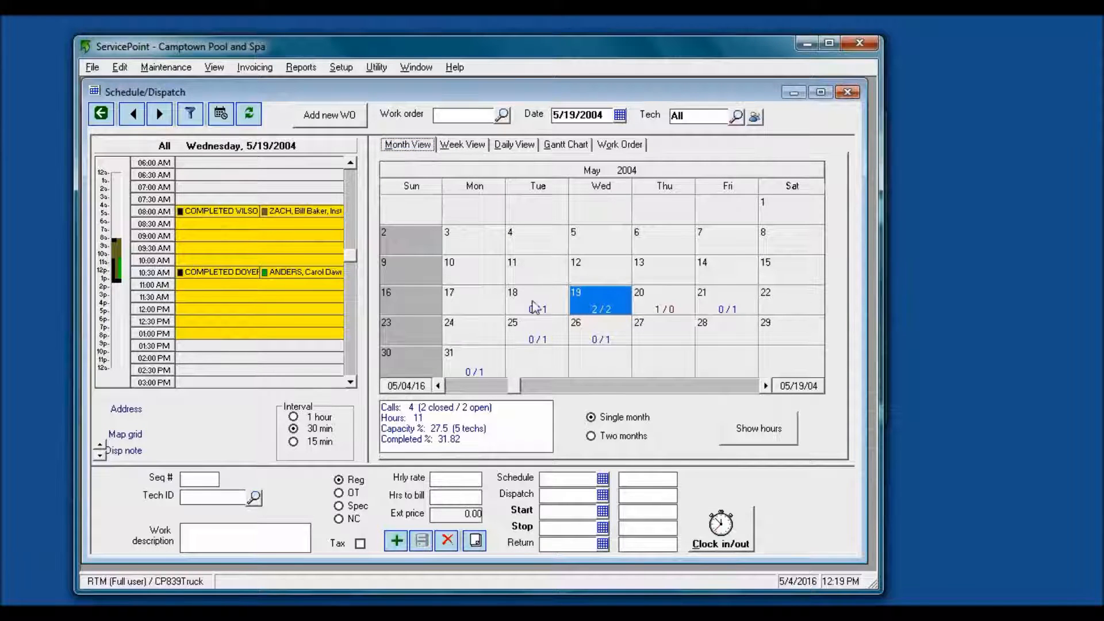
left_click(477, 147)
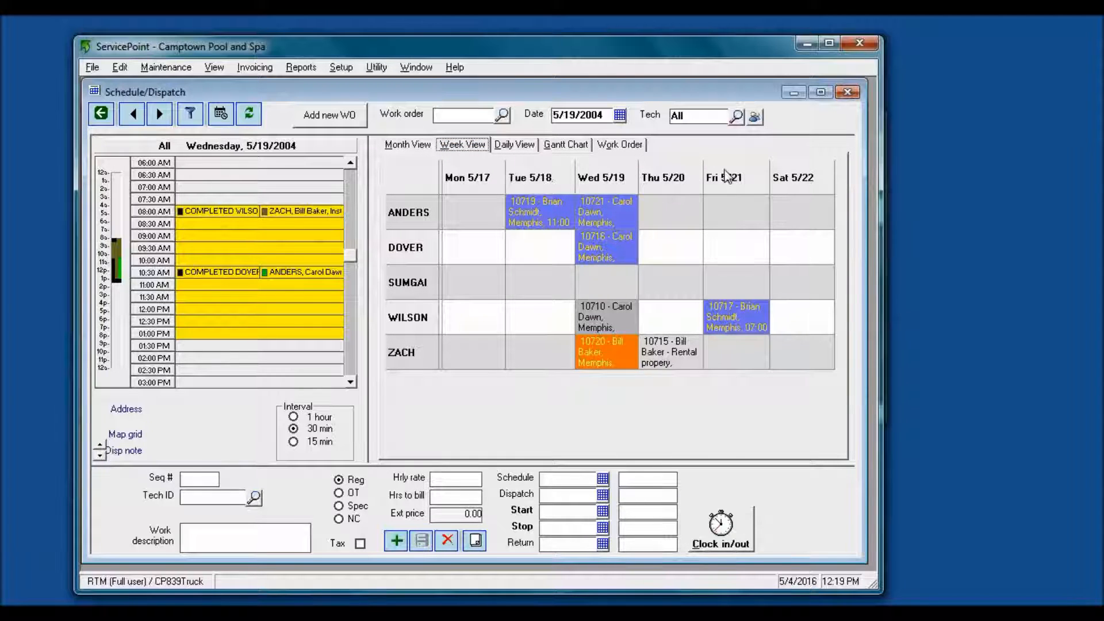
Inspect the labor details of the Wednesday, Thursday and Friday work orders in the weekly schedule, ending on Thursday's Pool opening
left_click(592, 212)
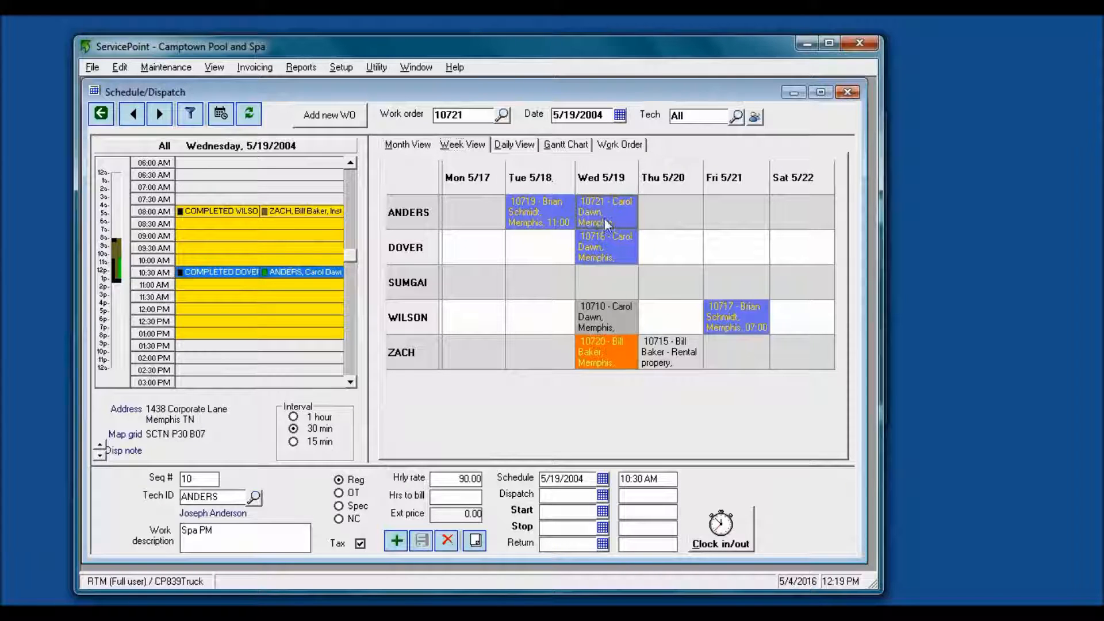
left_click(674, 357)
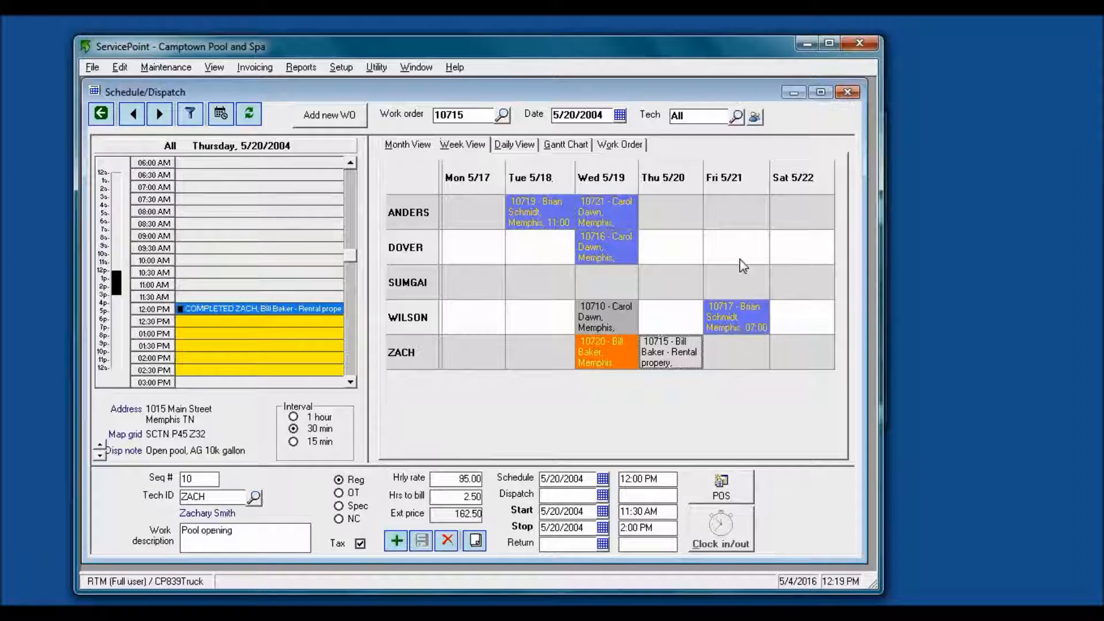
left_click(729, 316)
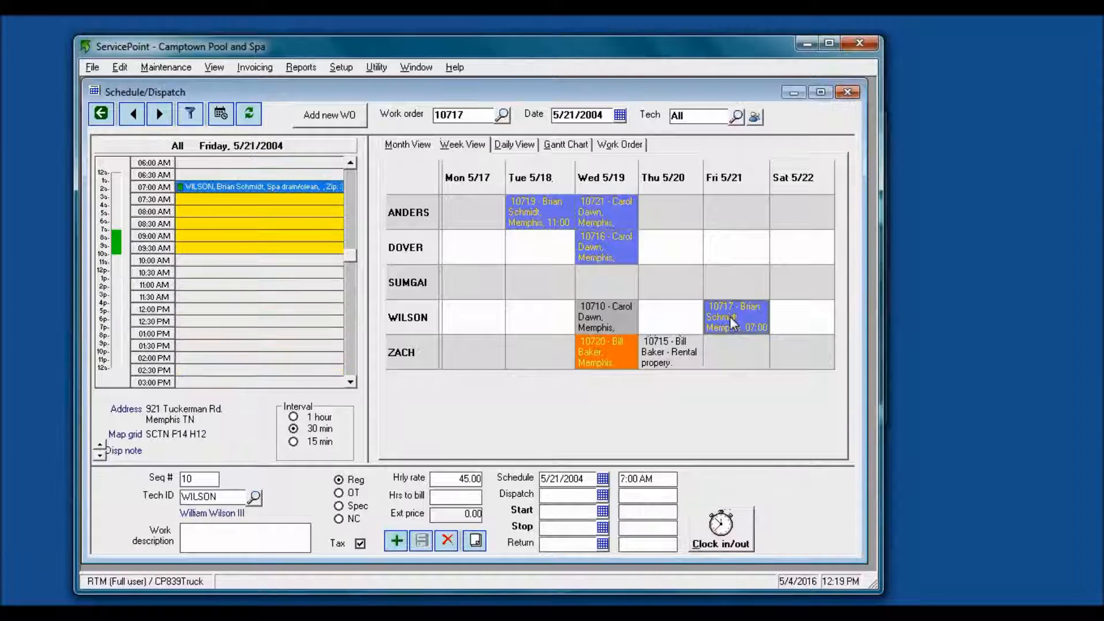
left_click(616, 315)
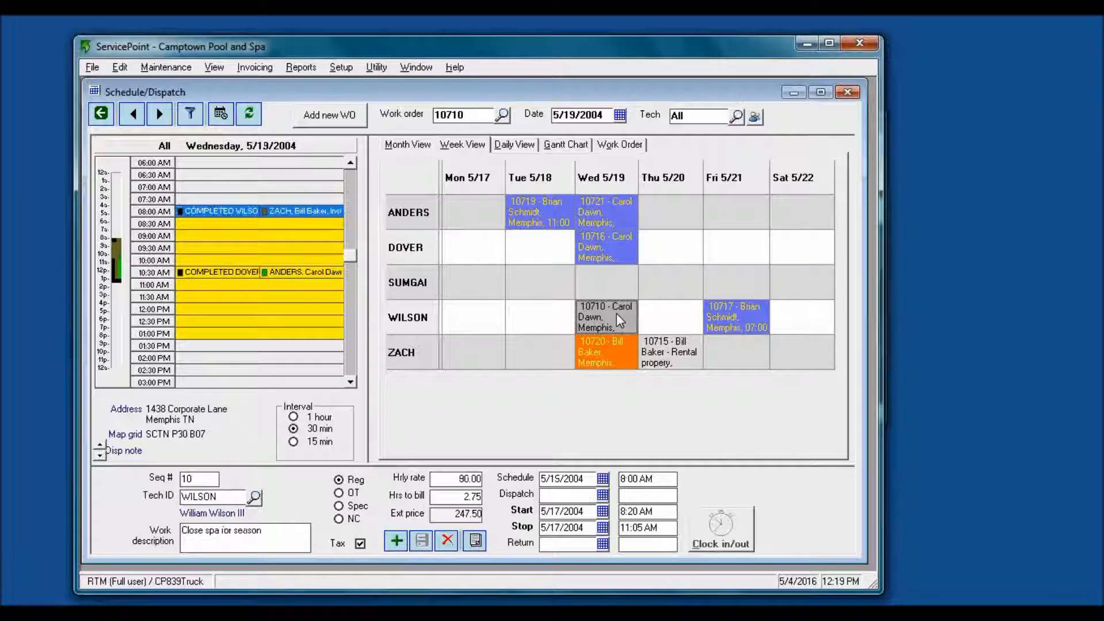
left_click(671, 347)
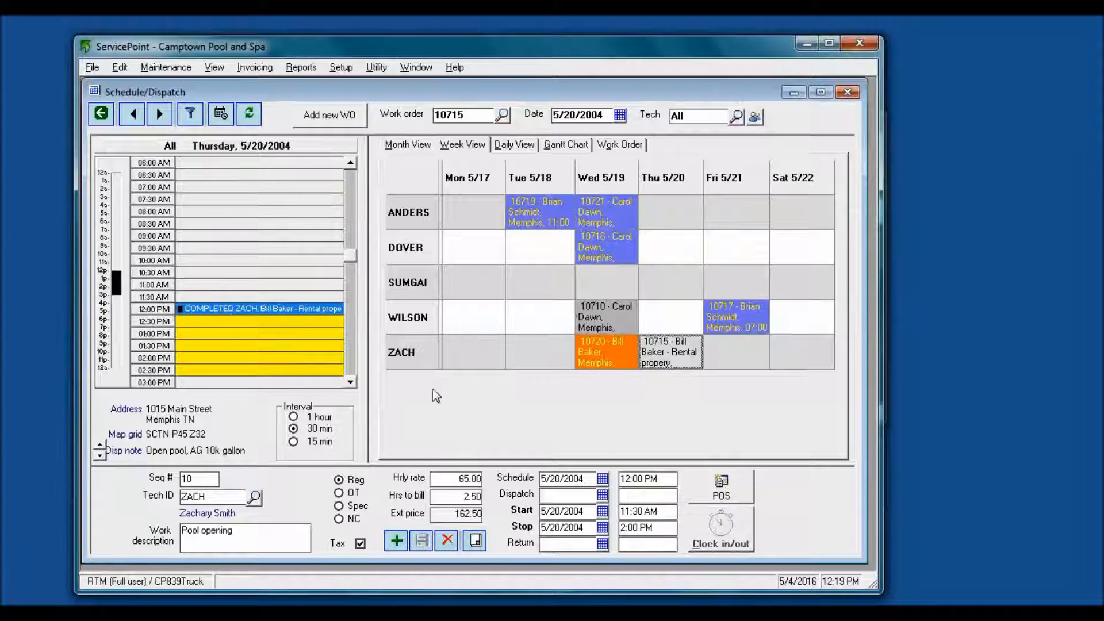
Widen the calendar pane over the day schedule and compare the daily and weekly schedules
left_click_drag(369, 386, 110, 421)
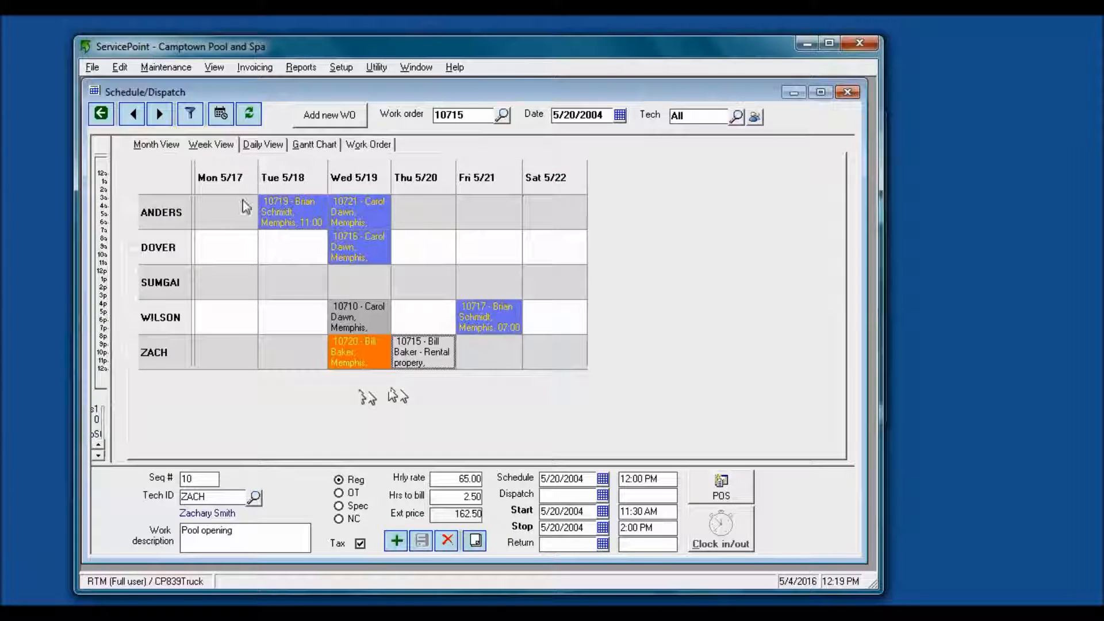
left_click(275, 147)
left_click(224, 145)
Set the dispatch date of Wednesday's Close spa for season labor entry to 5/19/2004 and save it from the daily schedule
left_click(377, 319)
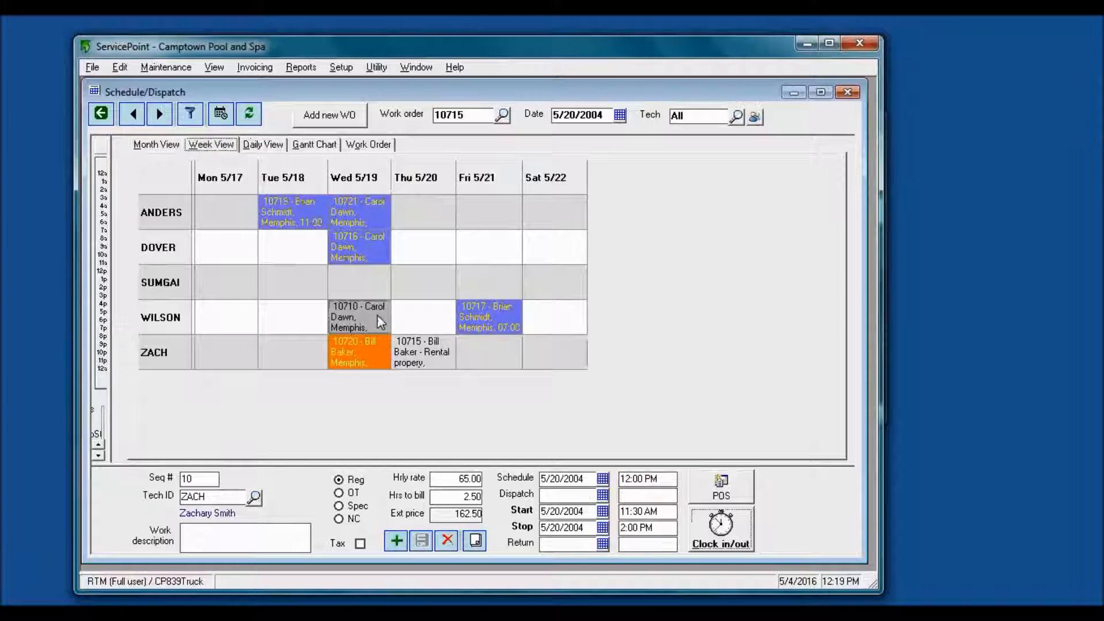
left_click(277, 148)
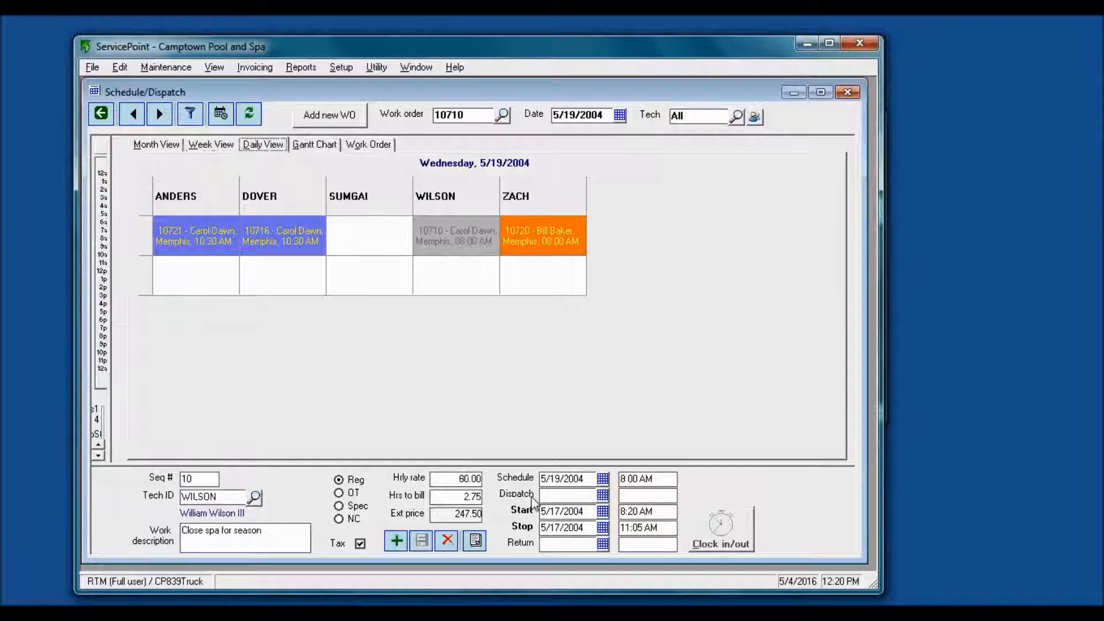
left_click(552, 494)
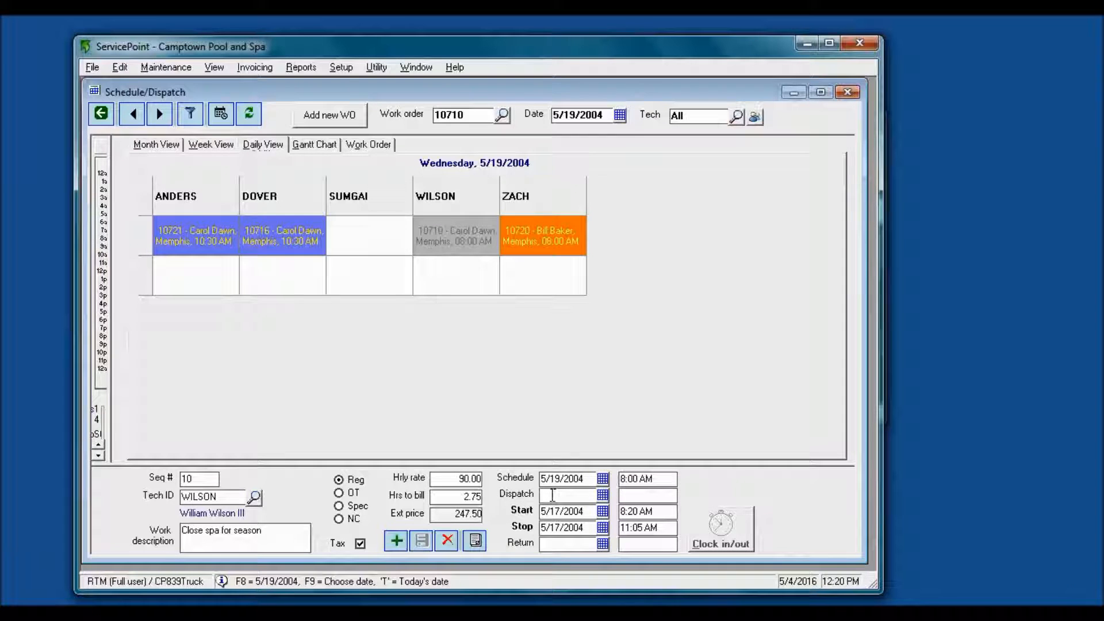
key("F8")
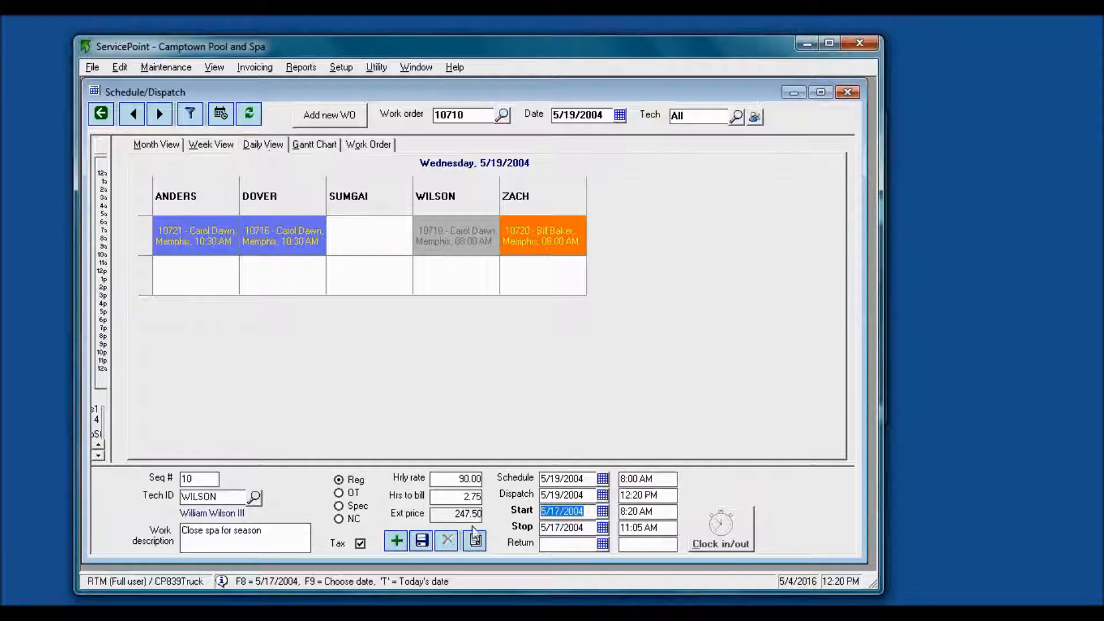
left_click(425, 542)
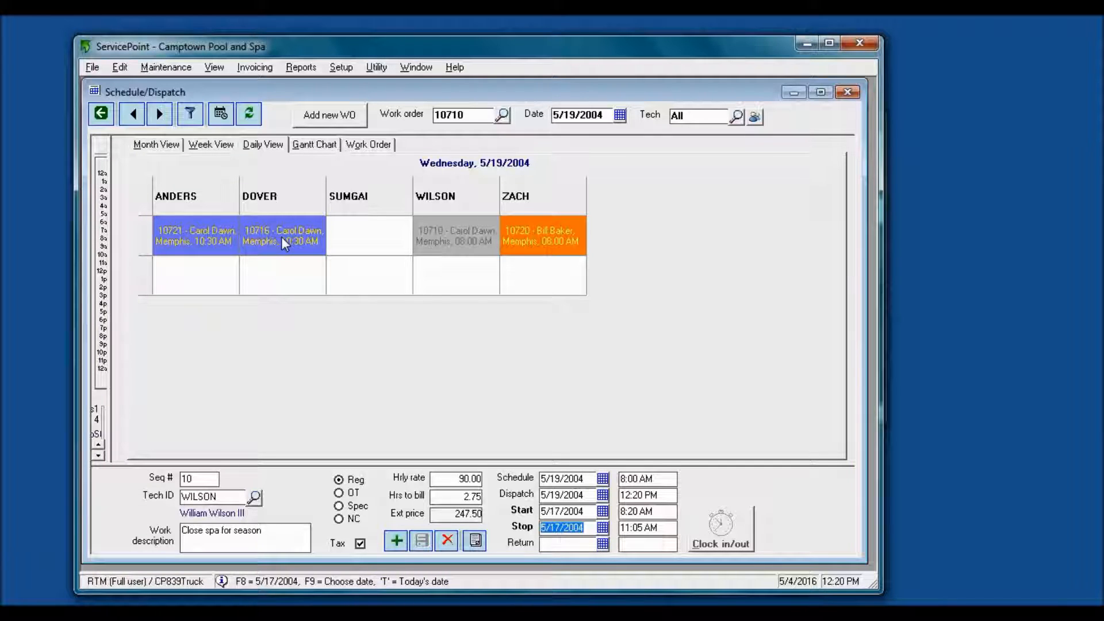
left_click(453, 229)
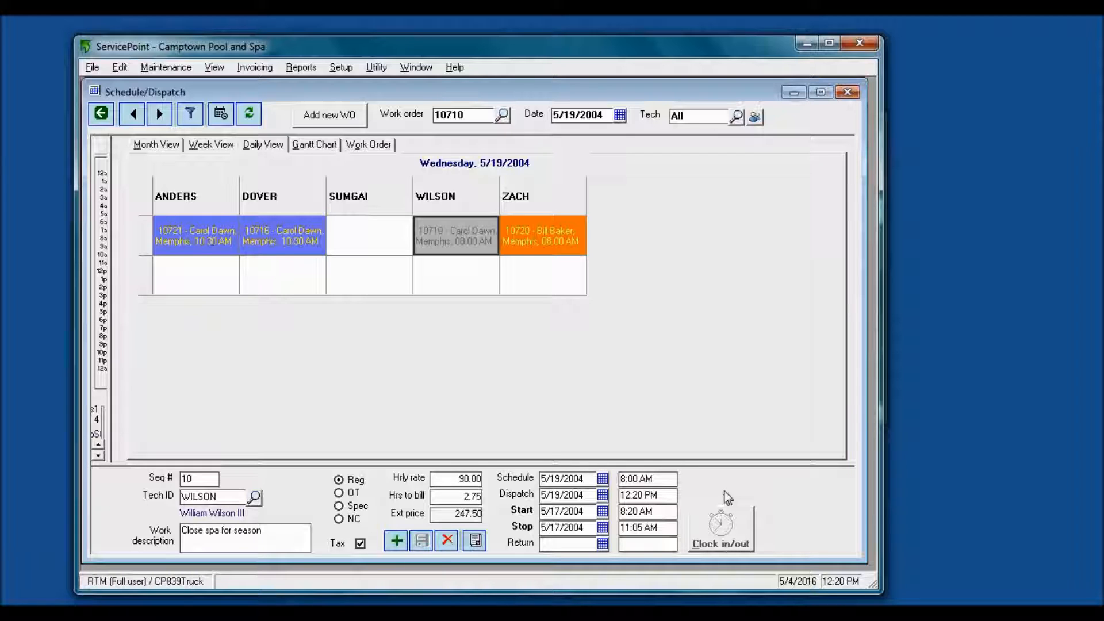
Bring back the day schedule pane beside the weekly schedule and review the work order details of Tuesday's Fix filter job
left_click(211, 145)
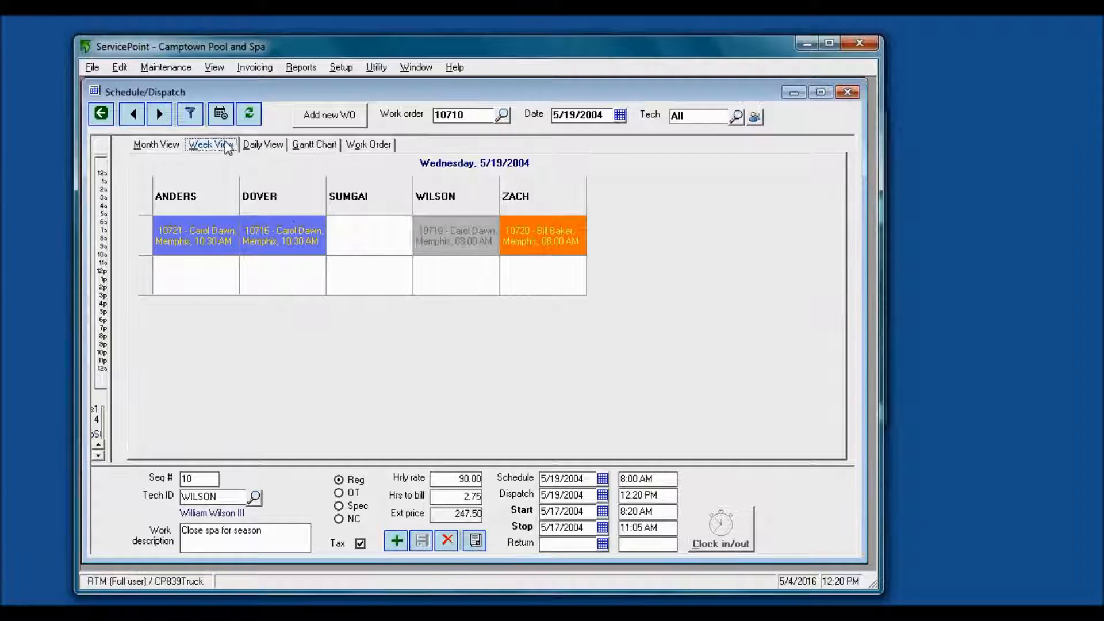
left_click_drag(109, 213, 329, 271)
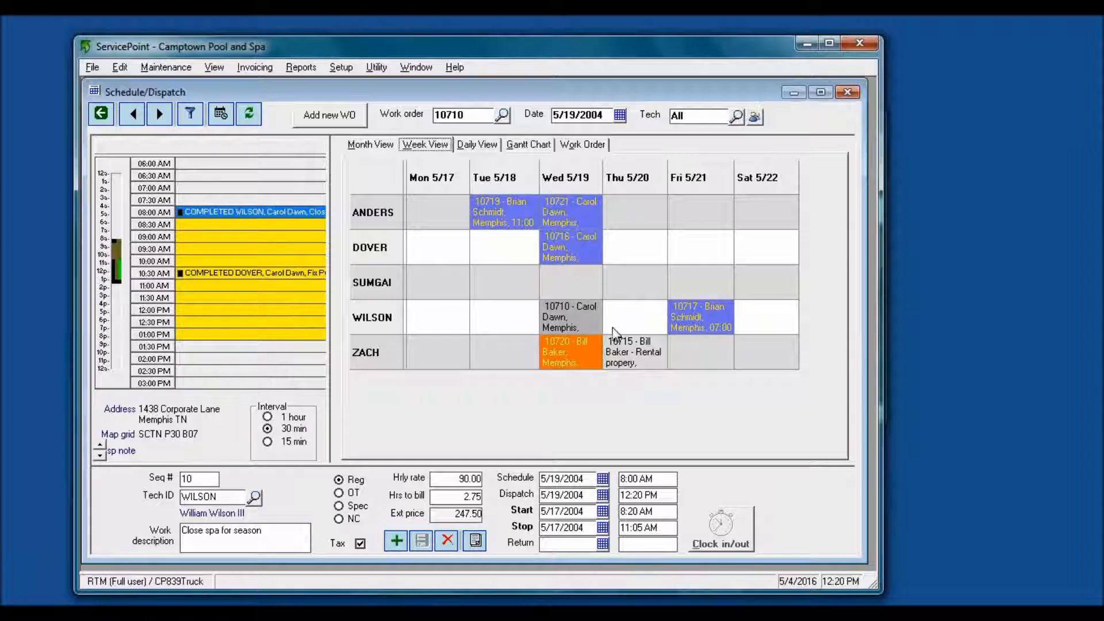
left_click(505, 222)
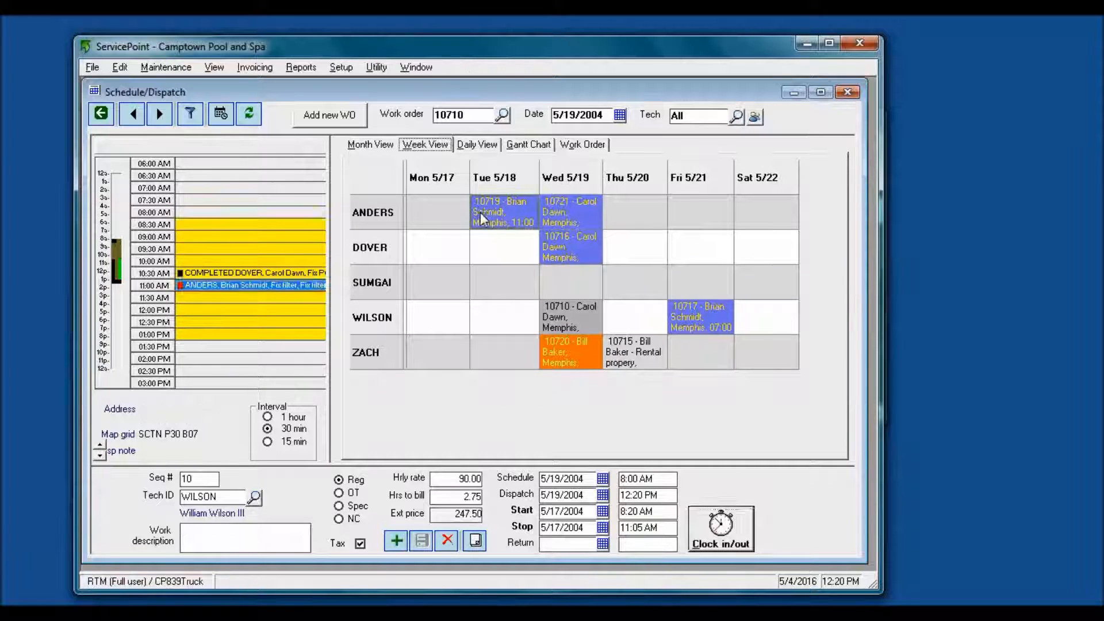
left_click(575, 145)
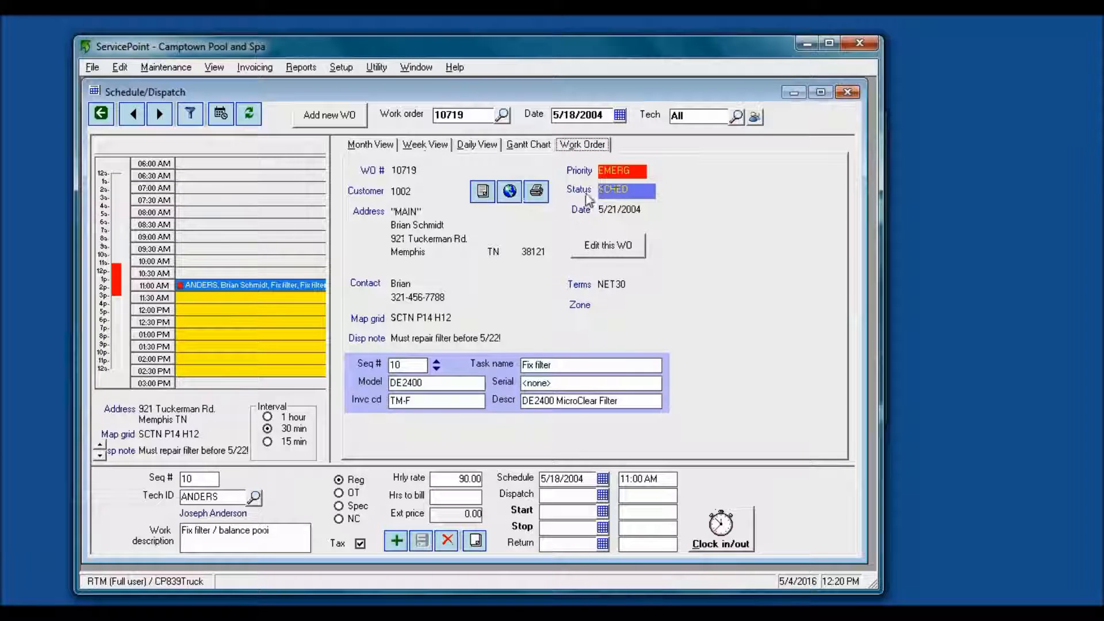
left_click(431, 145)
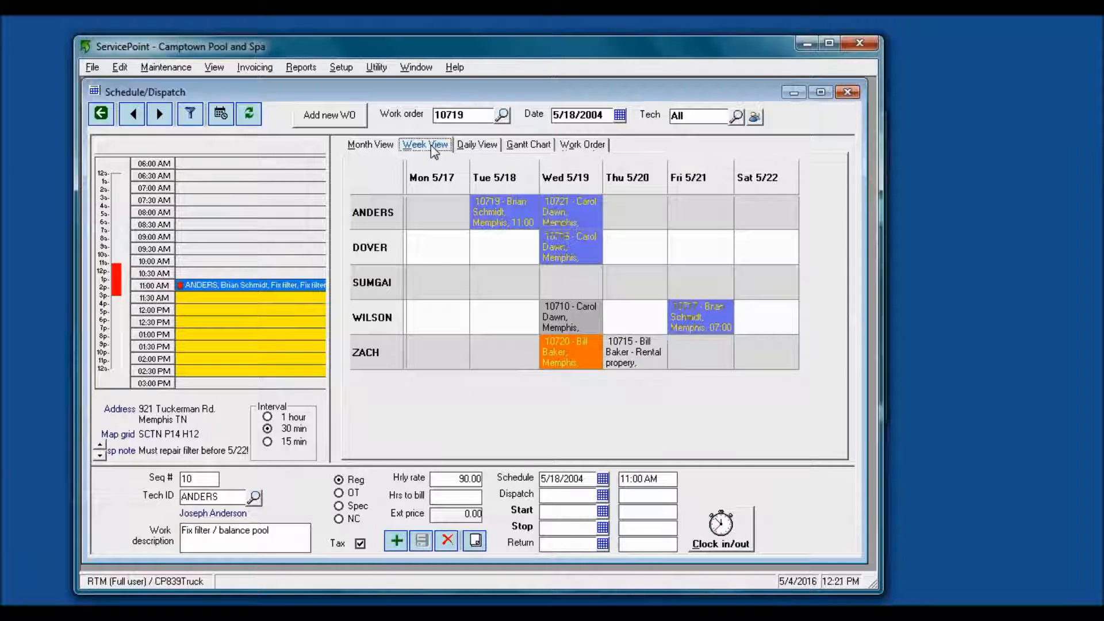
Check the Wednesday 5/19 spa closing and heater installation entries in the schedules, and select Tuesday's Fix filter / balance pool entry
left_click(565, 316)
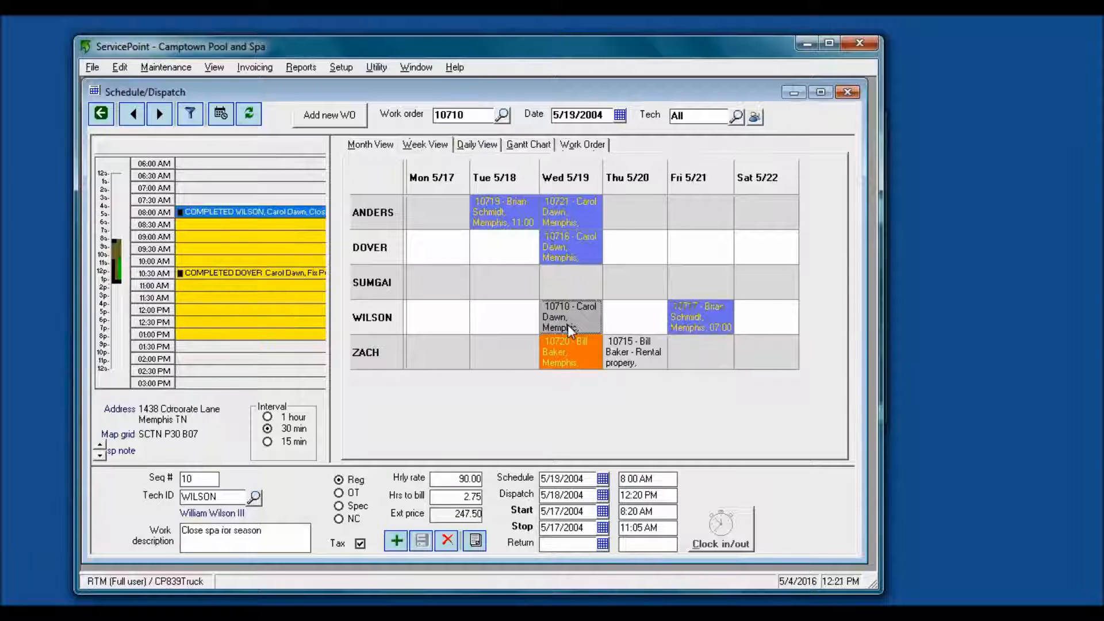
left_click(569, 343)
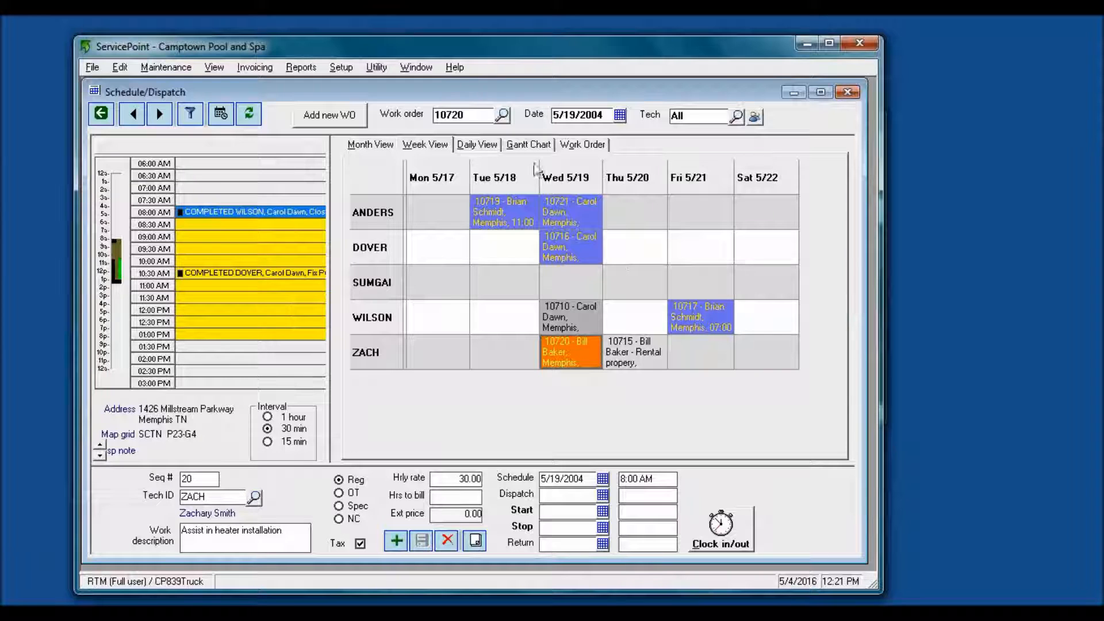
left_click(486, 146)
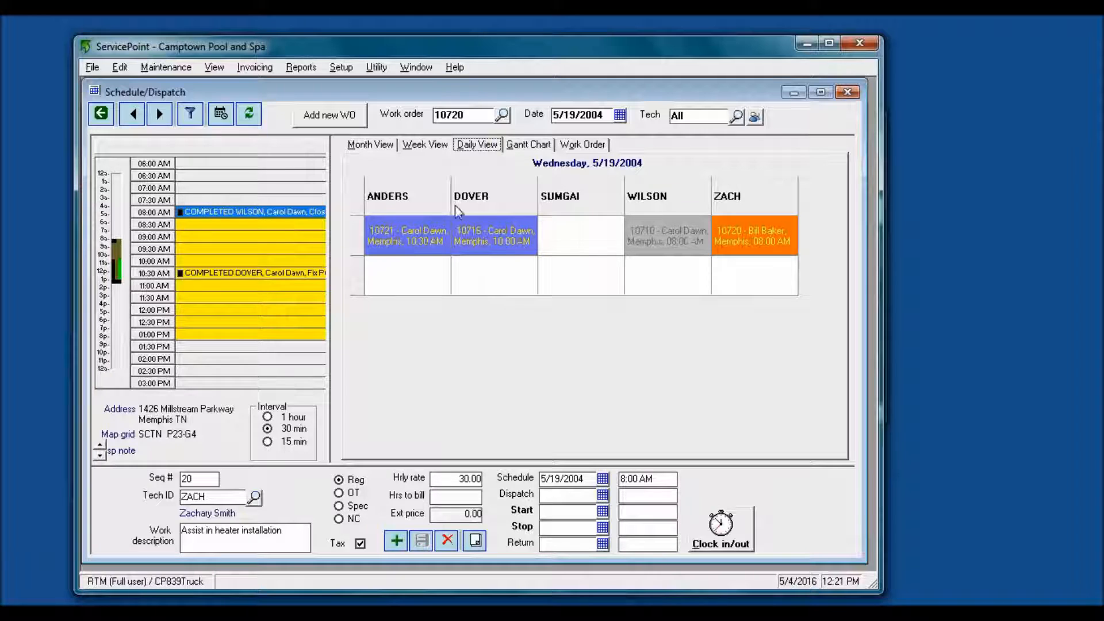
left_click(431, 147)
left_click(510, 212)
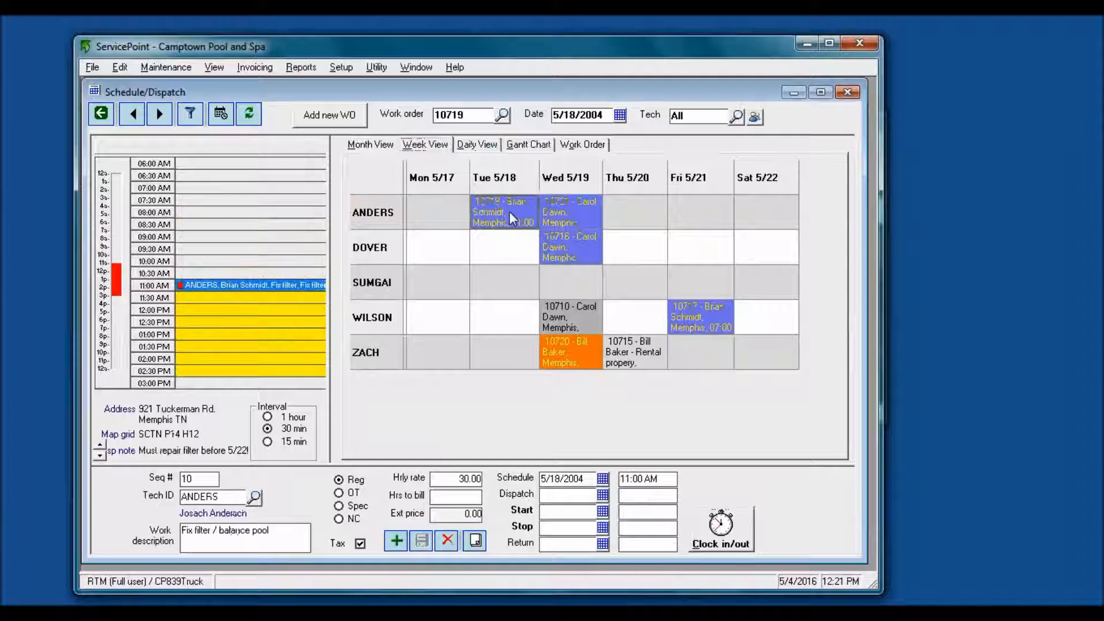
left_click(234, 287)
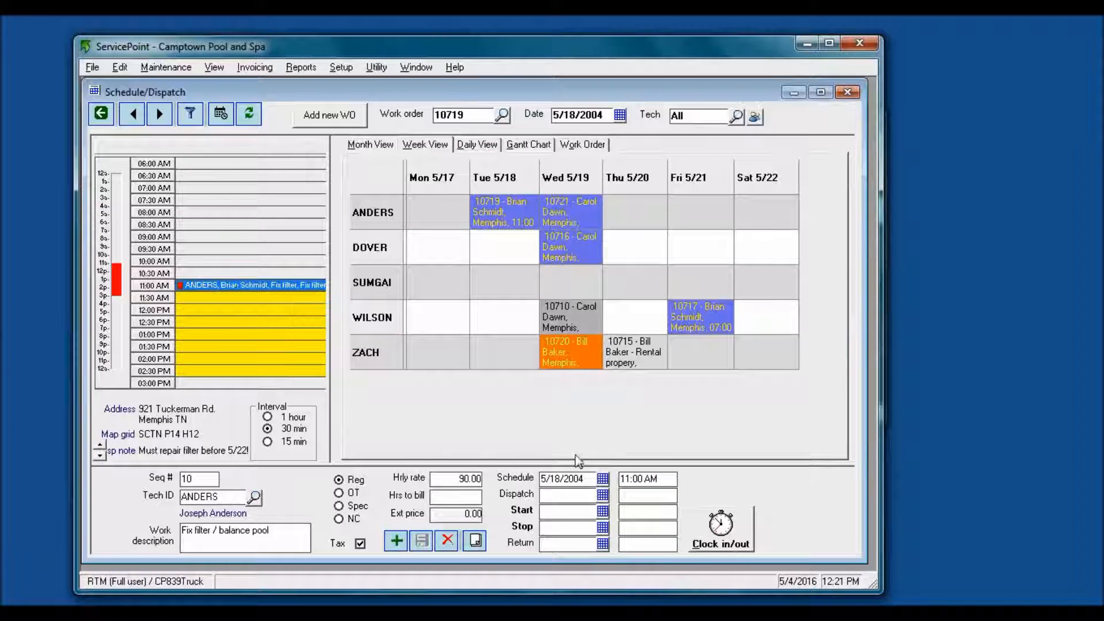
Reschedule the Fix filter / balance pool labor entry to 5/19/2004 and save it despite the scheduling conflict
left_click(601, 479)
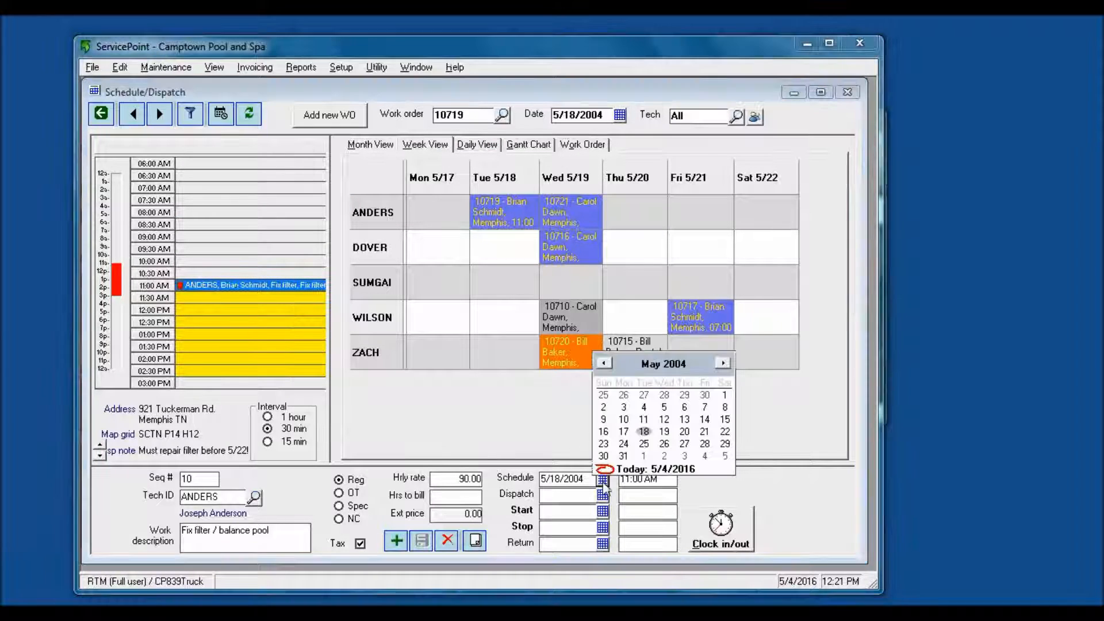
left_click(664, 432)
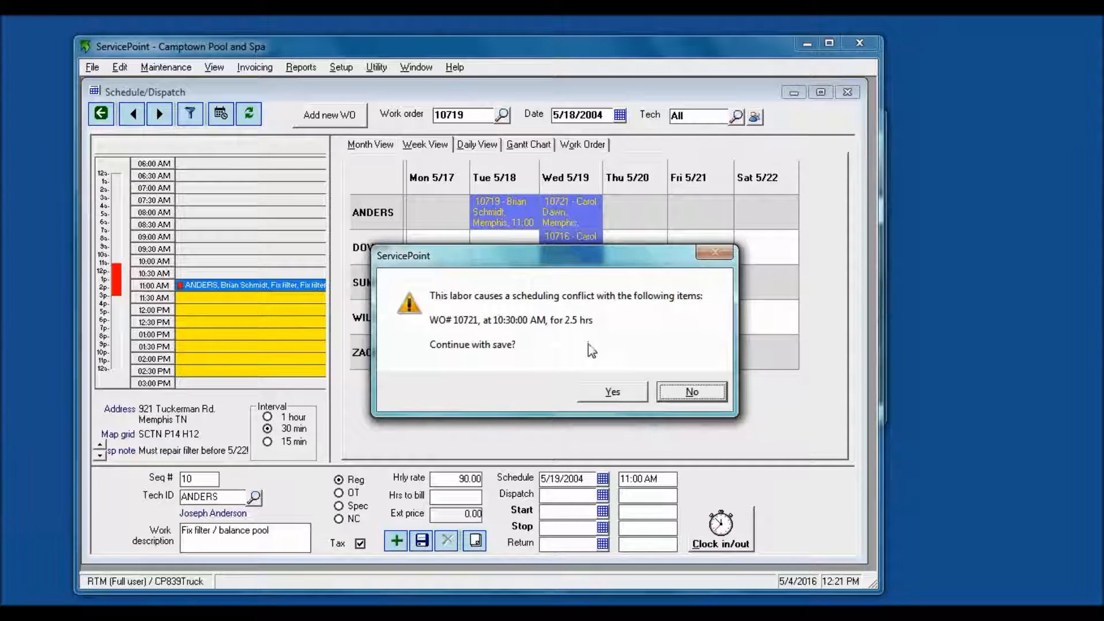
left_click(612, 393)
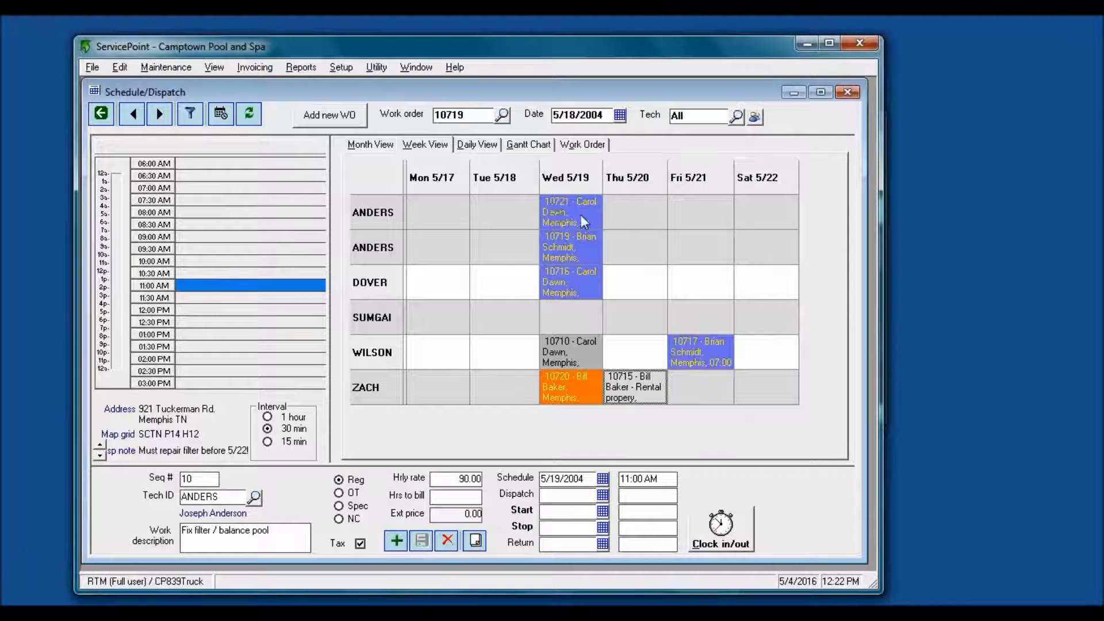
Examine the two overlapping Wednesday 5/19 jobs of the same technician in the weekly and daily schedules
left_click(581, 234)
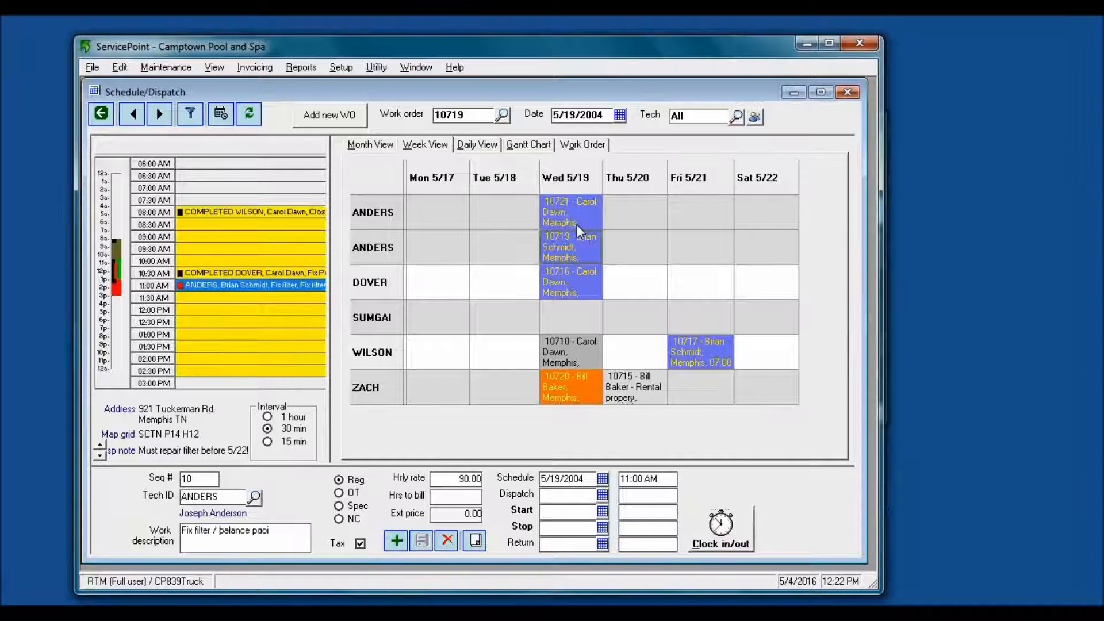
left_click(477, 144)
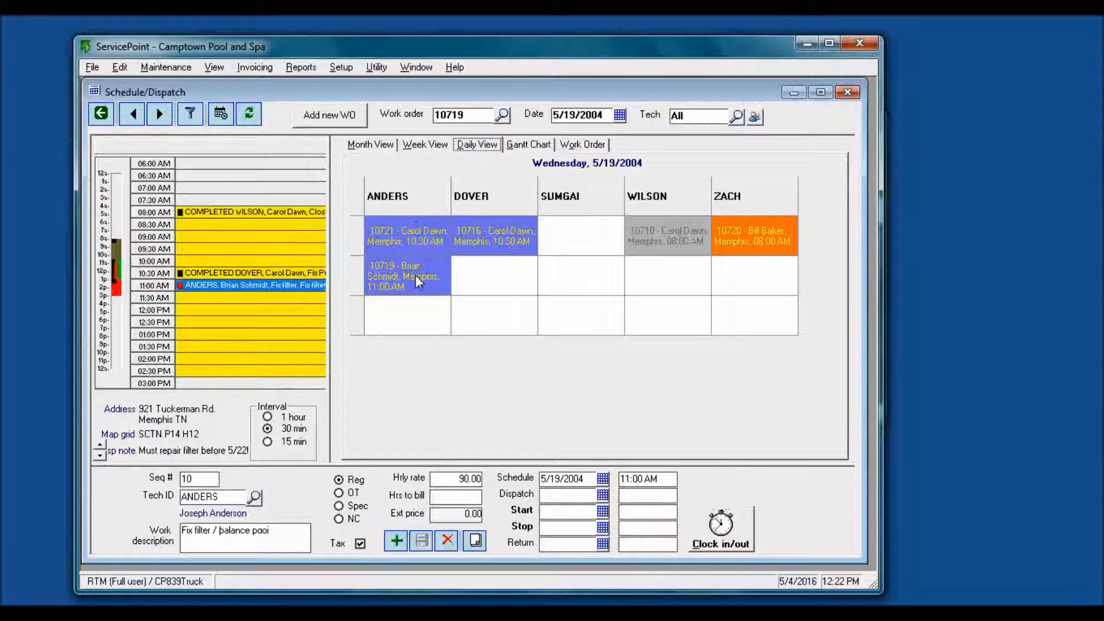
left_click(415, 237)
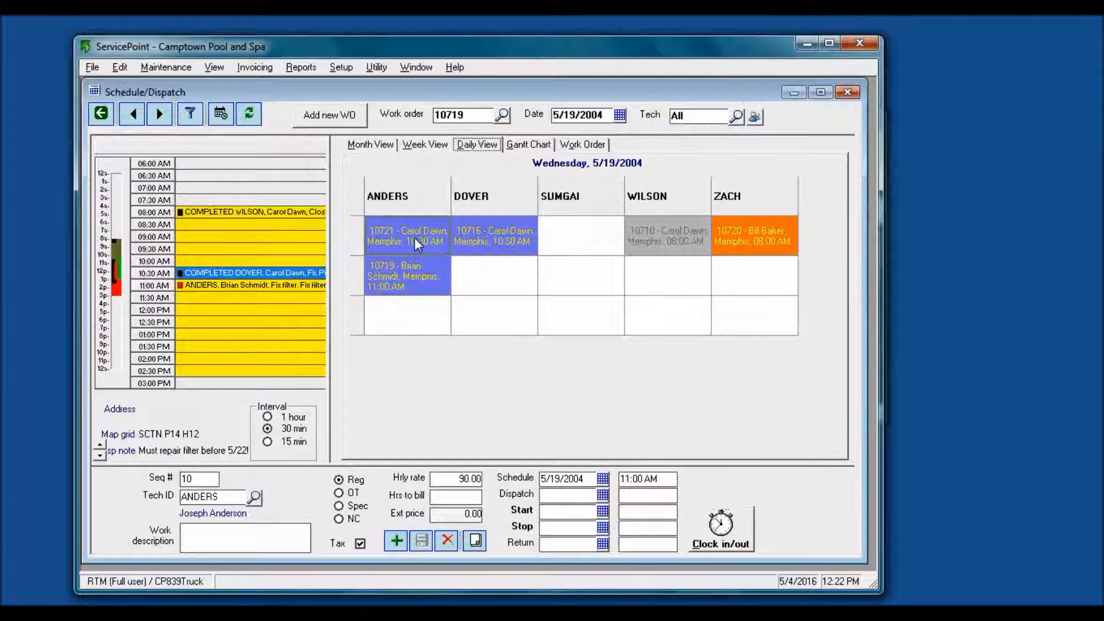
left_click(420, 275)
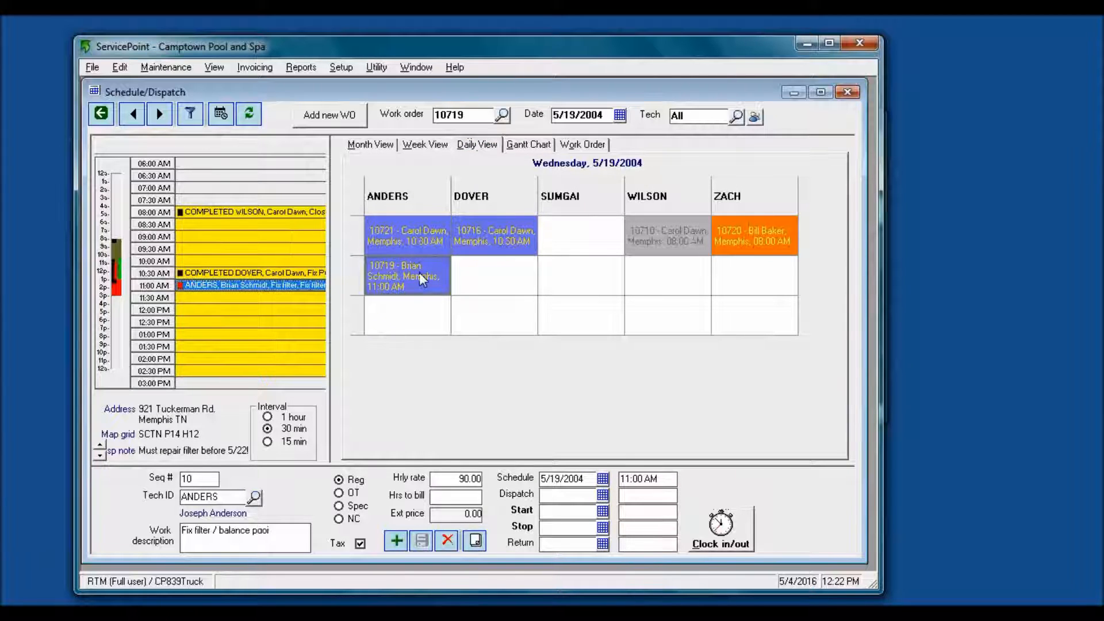
Examine the Gantt chart for 5/19/2004 across the working hours, especially the first technician's overlapping jobs
left_click(528, 144)
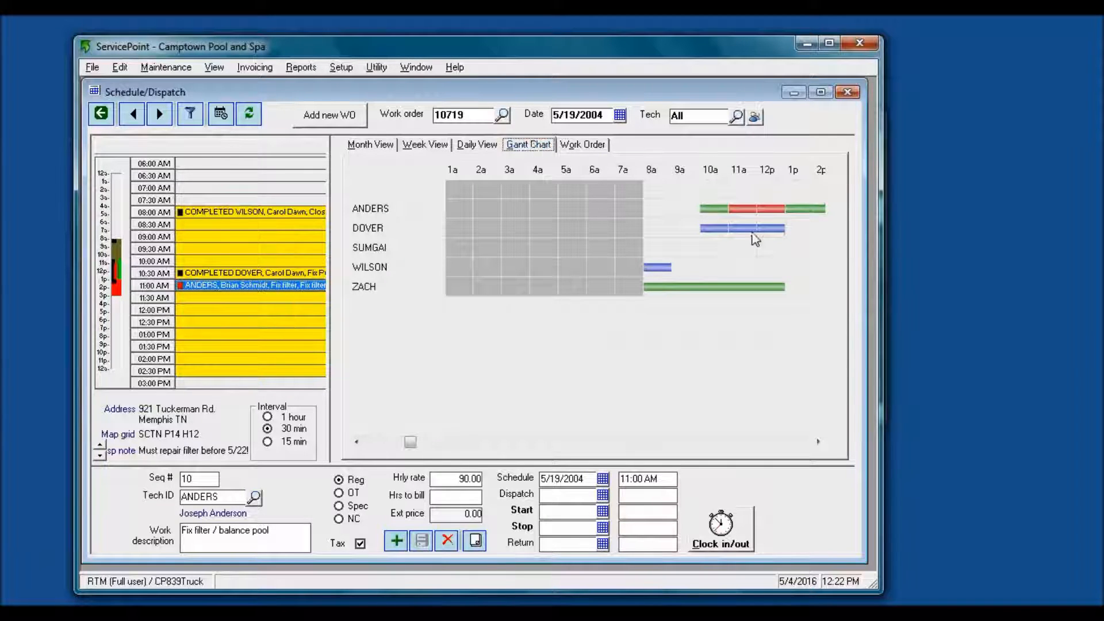
left_click(818, 442)
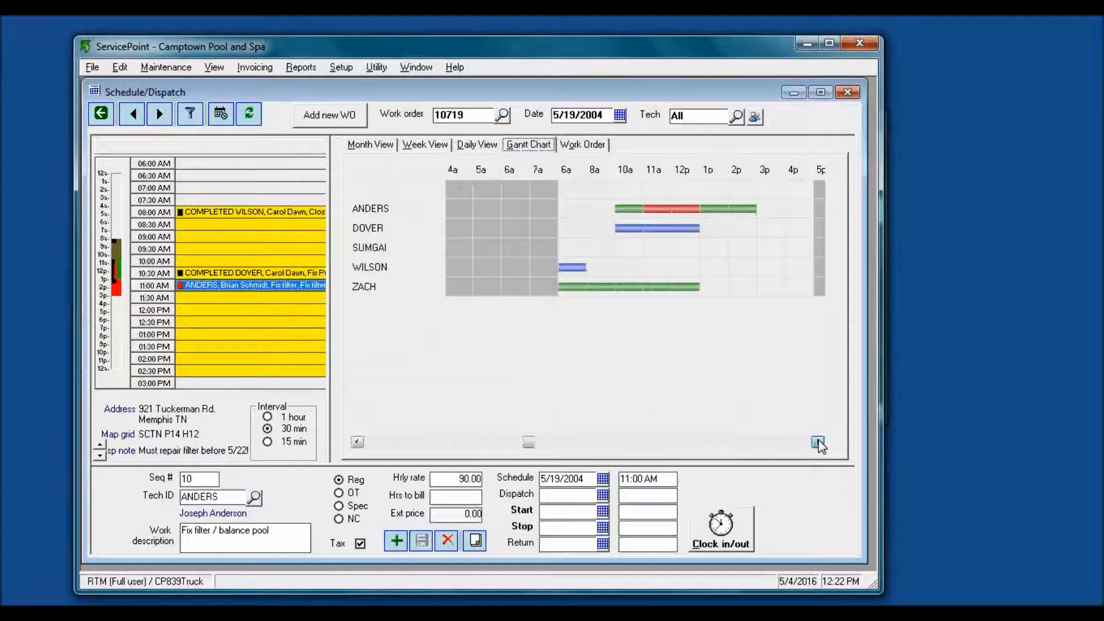
left_click(818, 442)
left_click(818, 441)
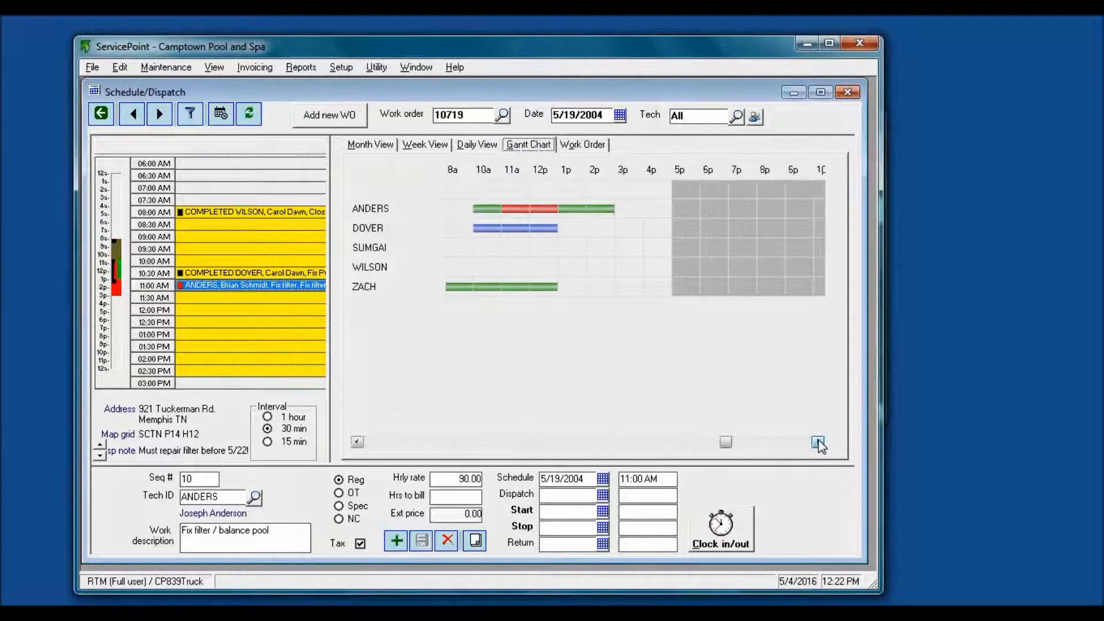
left_click(357, 441)
left_click(356, 441)
mouse_move(583, 214)
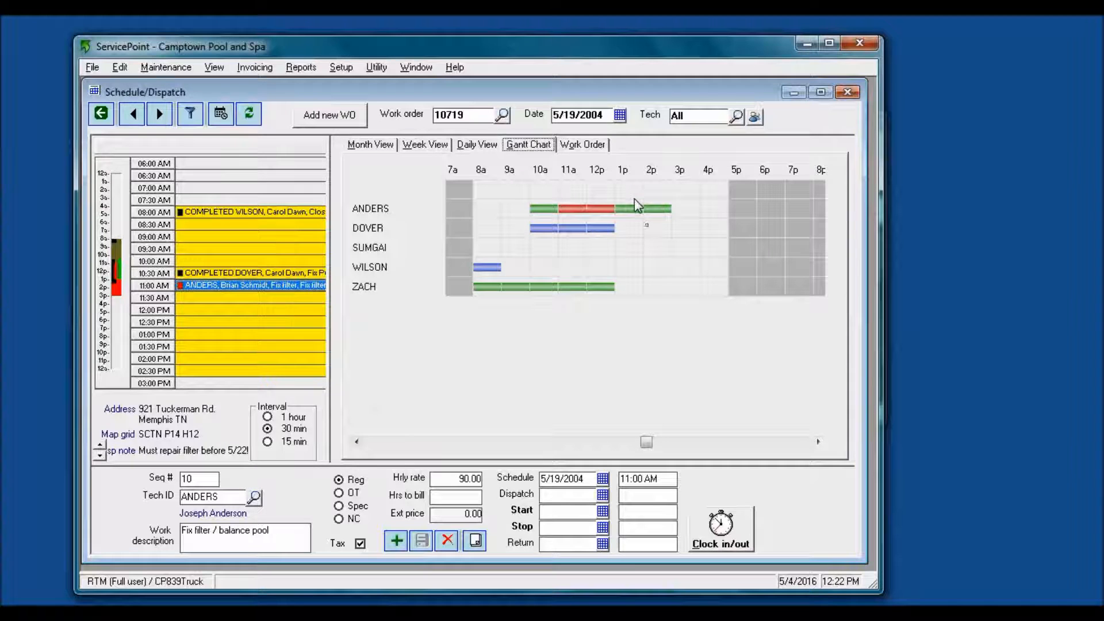
mouse_move(618, 208)
Step the schedule date forward and back to 5/19/2004, and review that date in the daily and weekly schedules
left_click(161, 115)
left_click(160, 115)
left_click(137, 116)
left_click(137, 116)
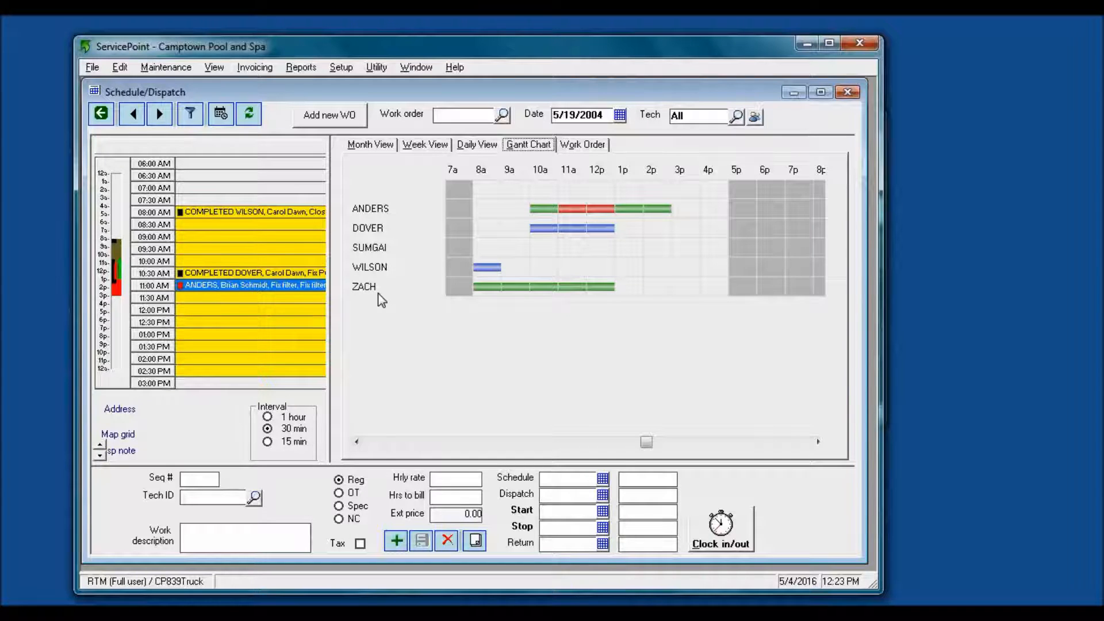
left_click(476, 145)
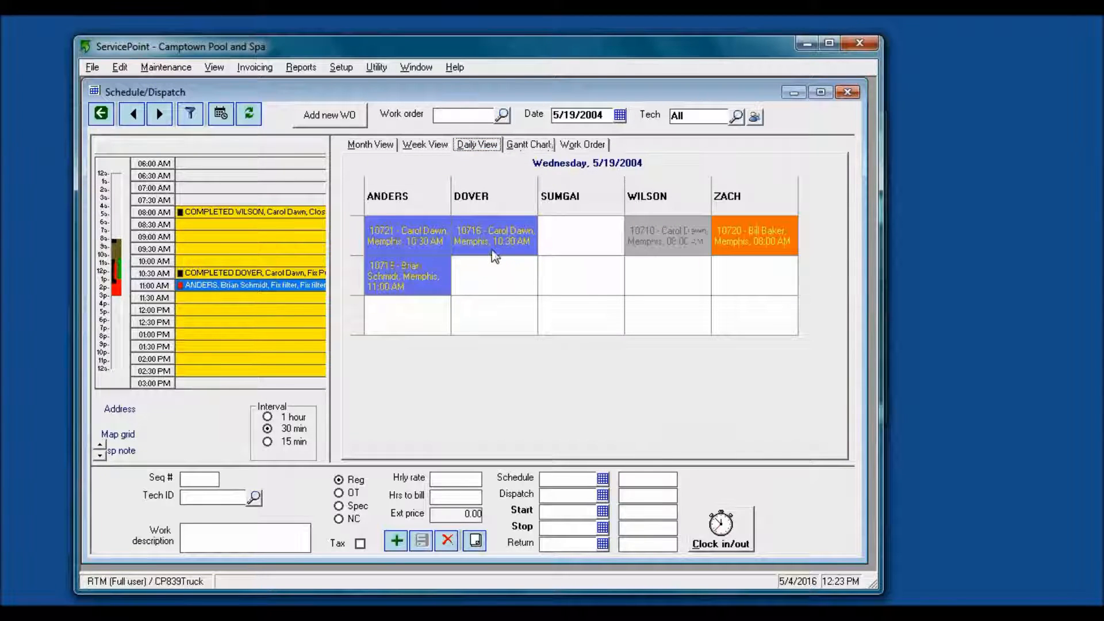
left_click(419, 146)
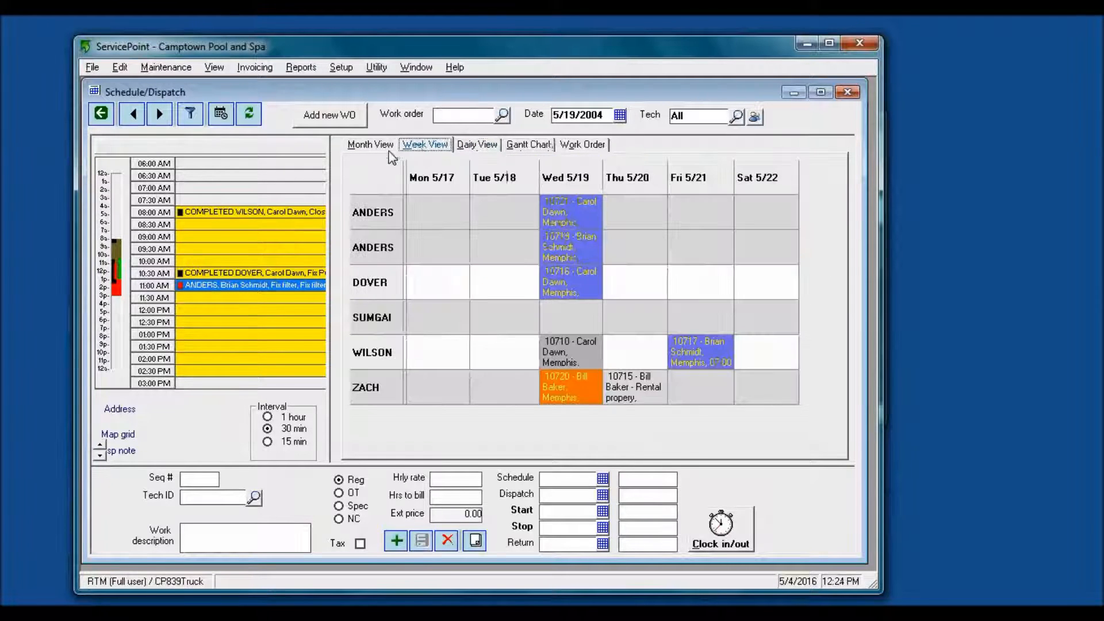
Search for the next available 2.5-hour appointment for all technicians, highlight the second result and close the search without using it
left_click(222, 123)
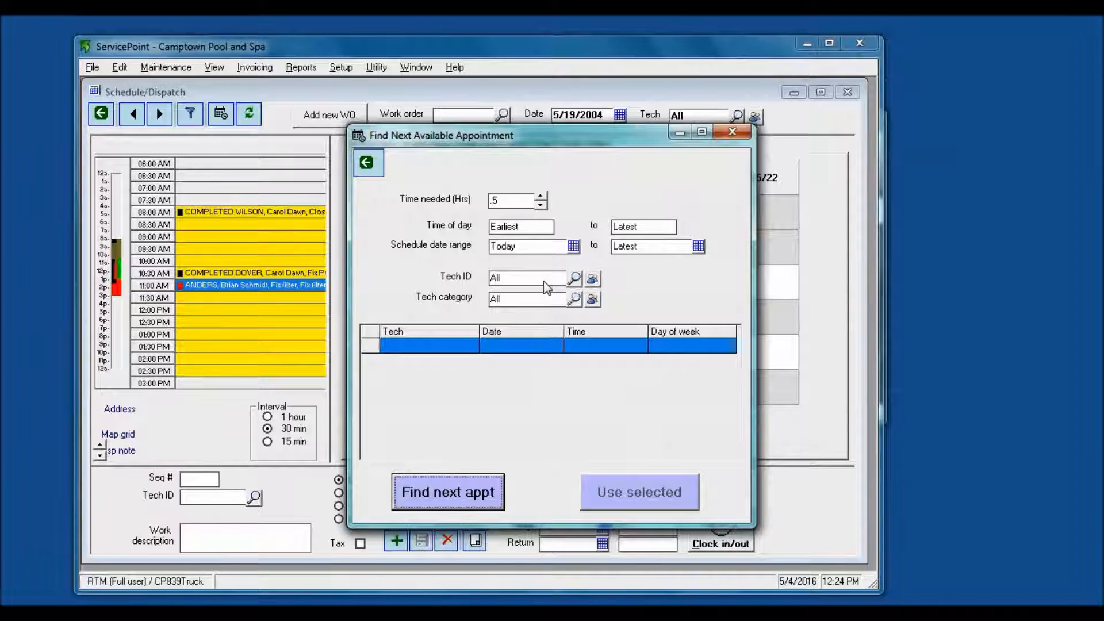
left_click(516, 202)
left_click_drag(516, 202, 460, 183)
type("2.5")
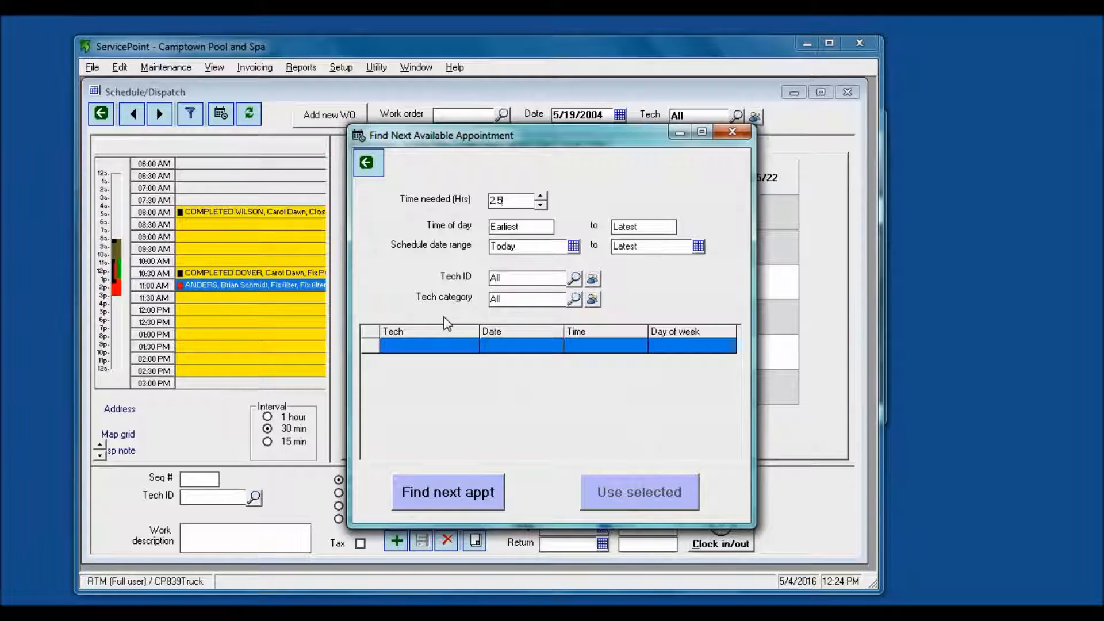
left_click(463, 505)
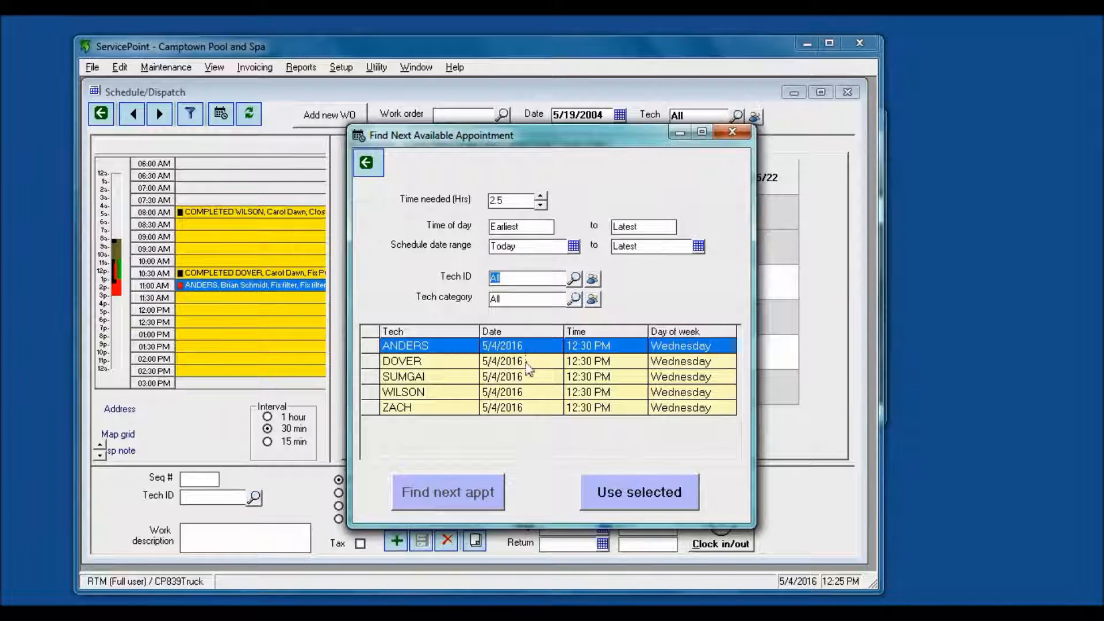
left_click(528, 367)
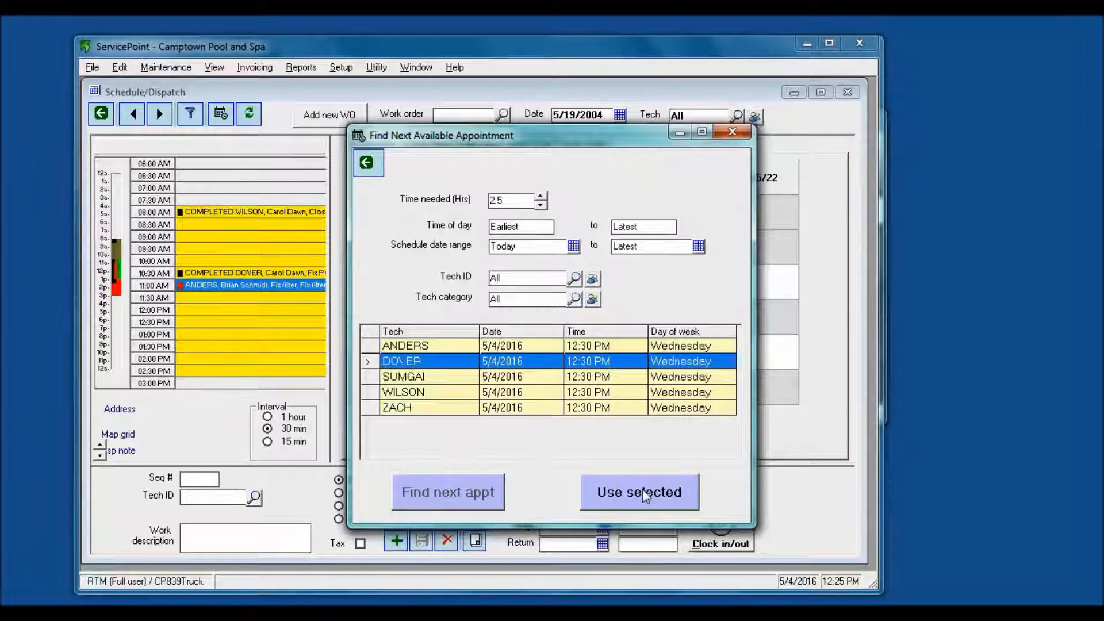
left_click(732, 133)
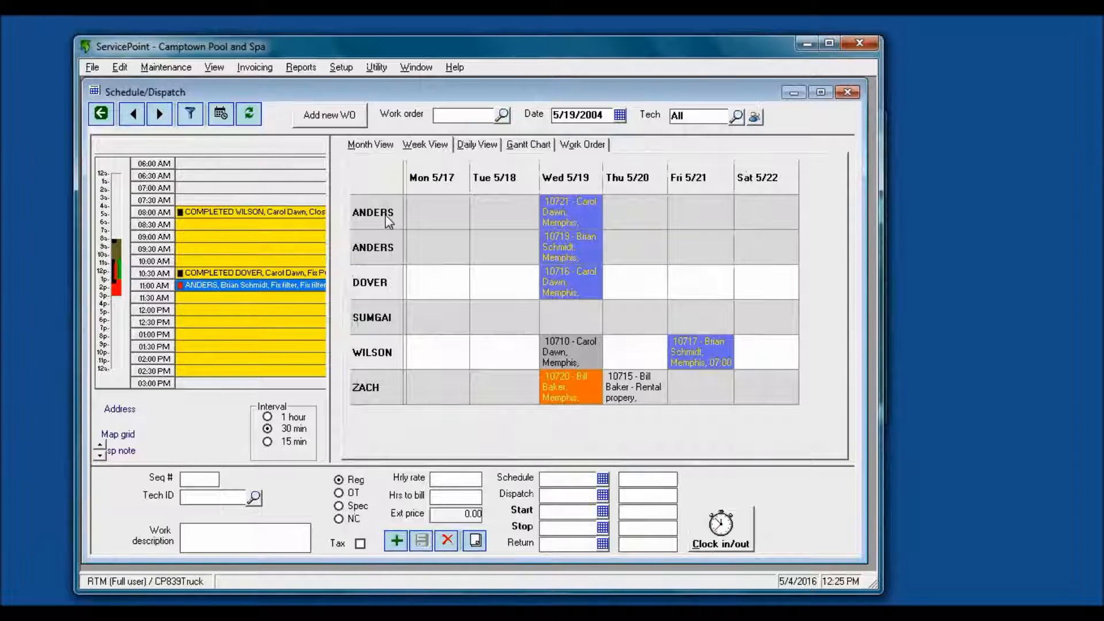
Show the work order details of the 11:00 AM Fix filter job, and preview its DEMO WO FORM.RPT printout before closing it
left_click(568, 149)
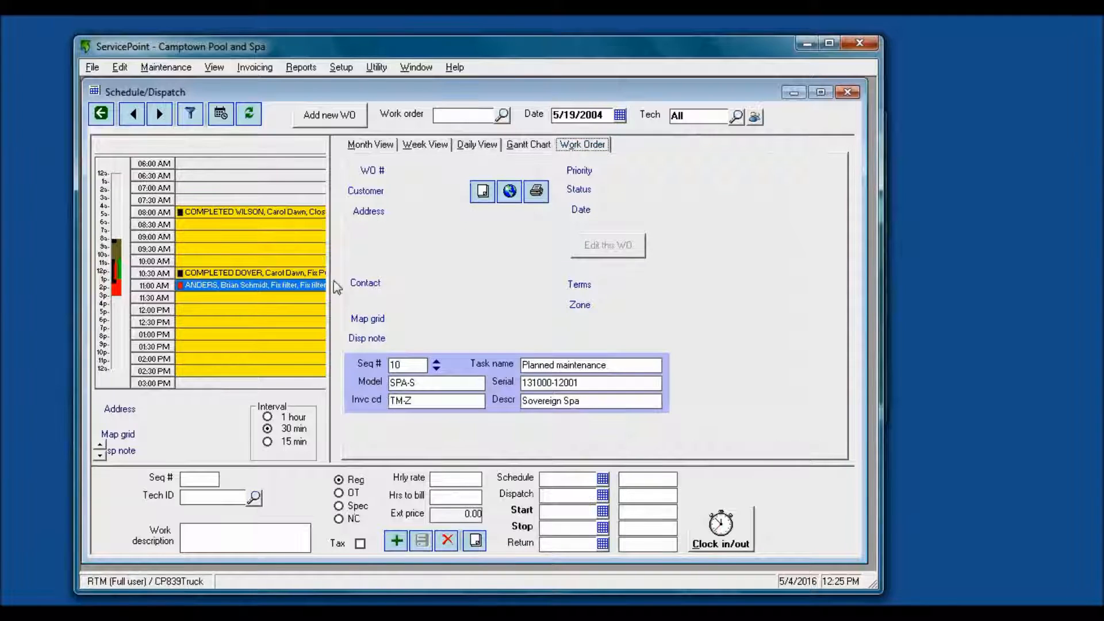
left_click(278, 286)
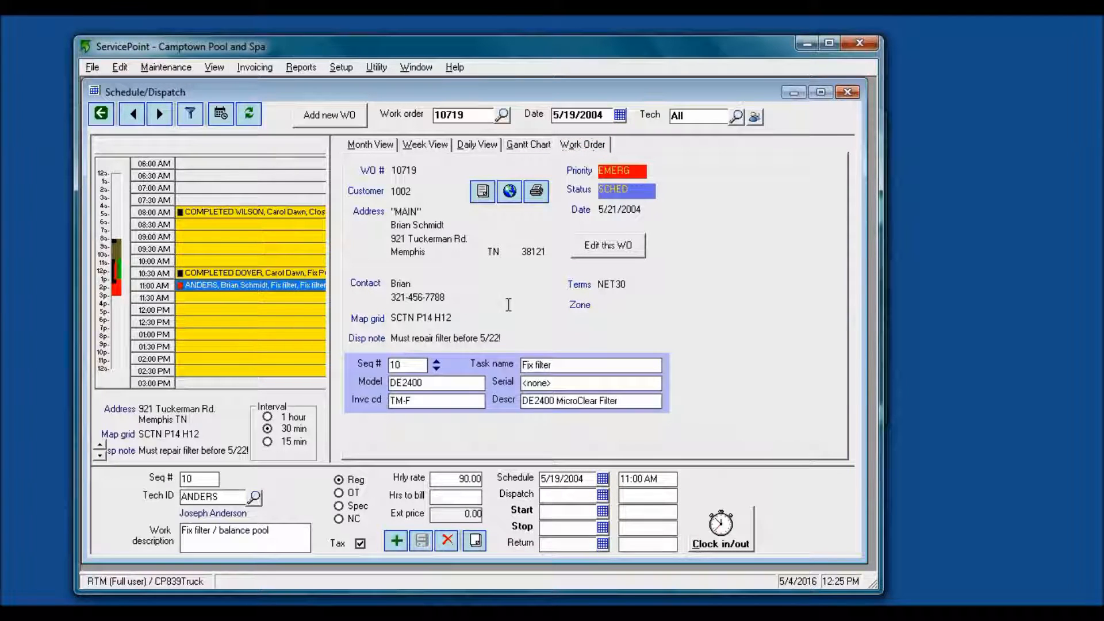
left_click(536, 194)
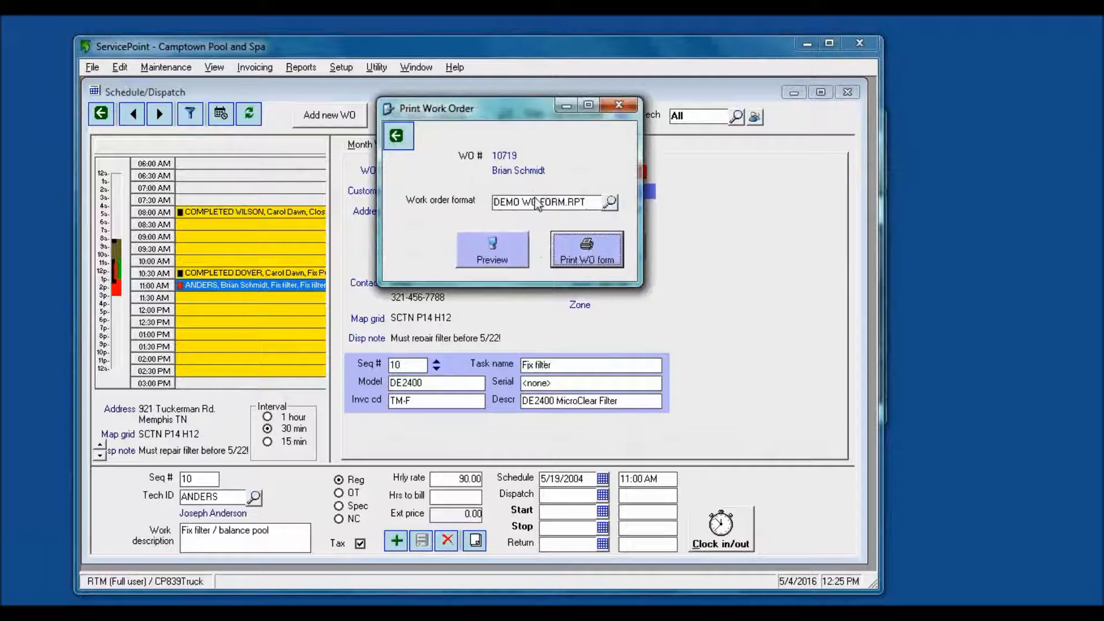
left_click(493, 261)
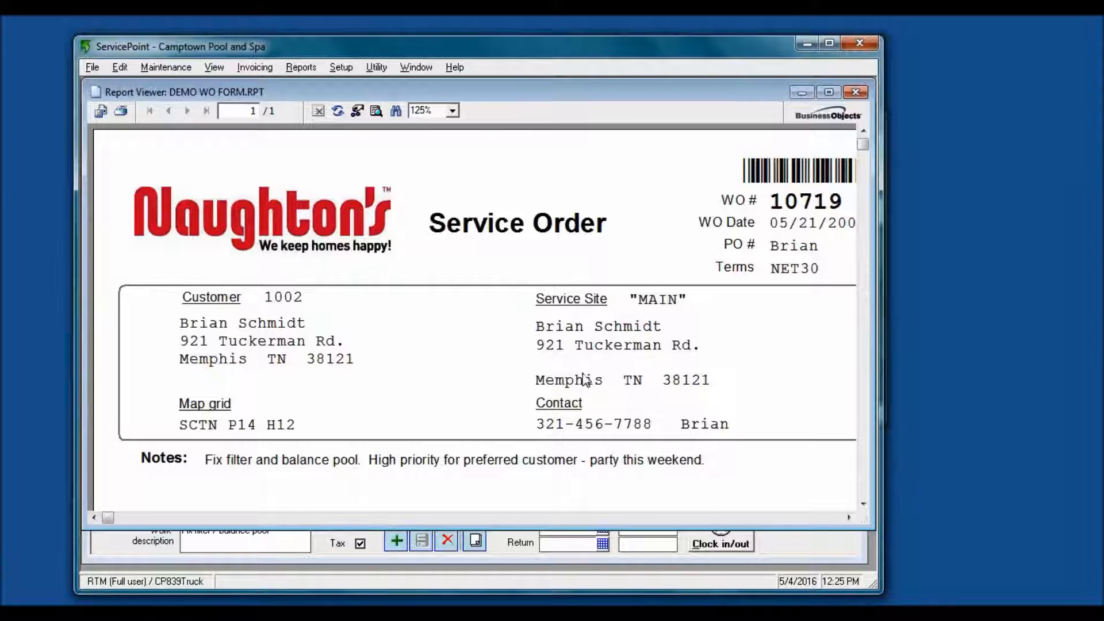
scroll(585, 381, "down", 5)
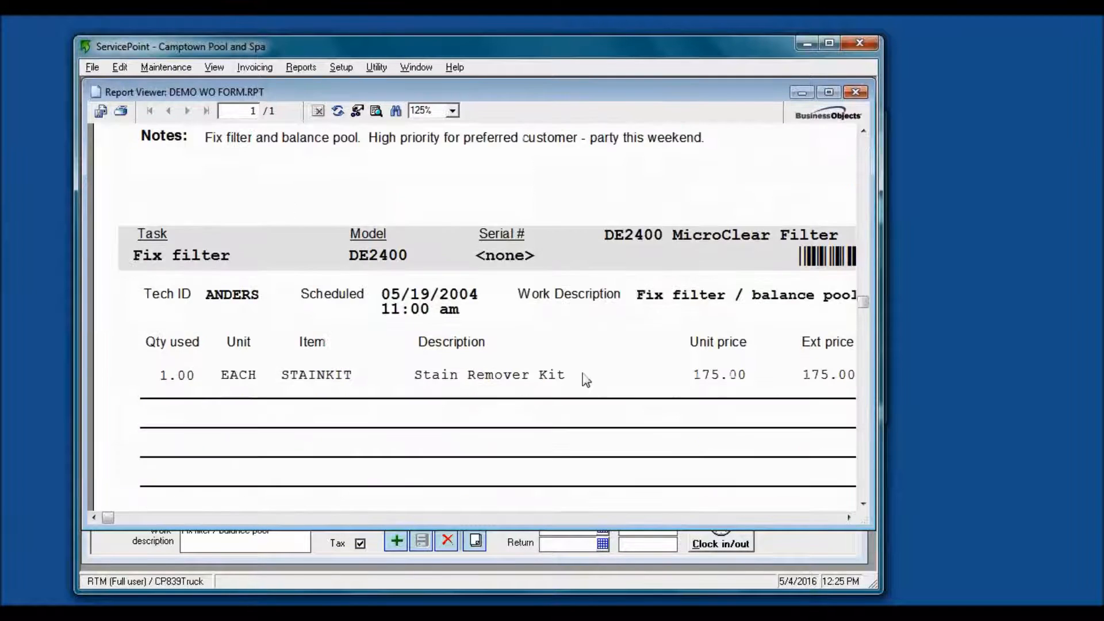
scroll(585, 380, "up", 5)
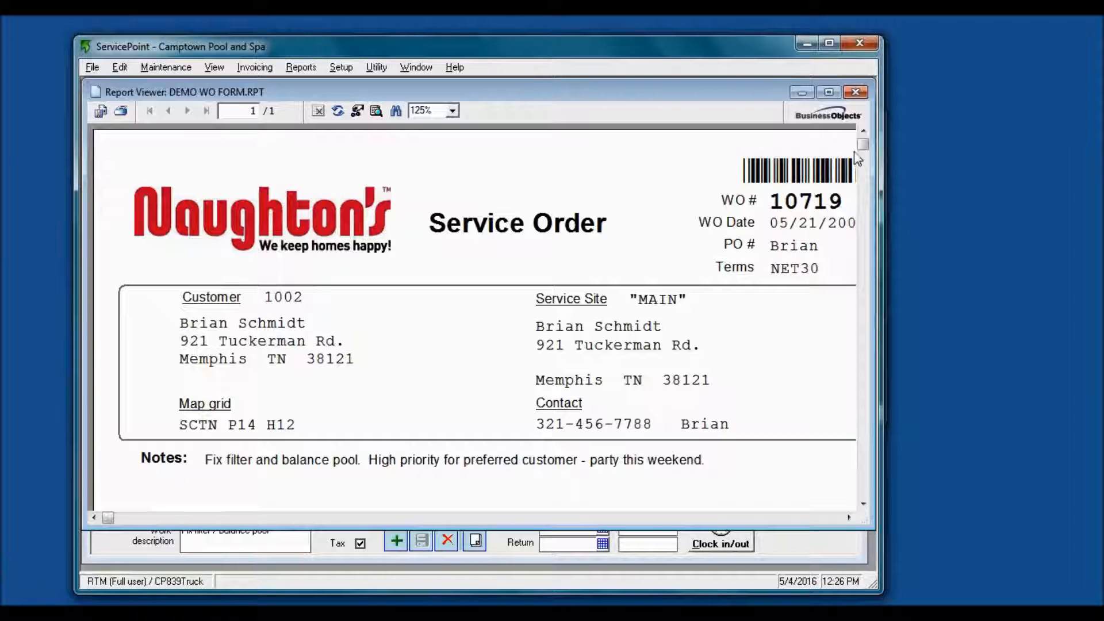
left_click(860, 95)
Minimize the schedule and work order windows and open Shop Floor Time Management
left_click(801, 95)
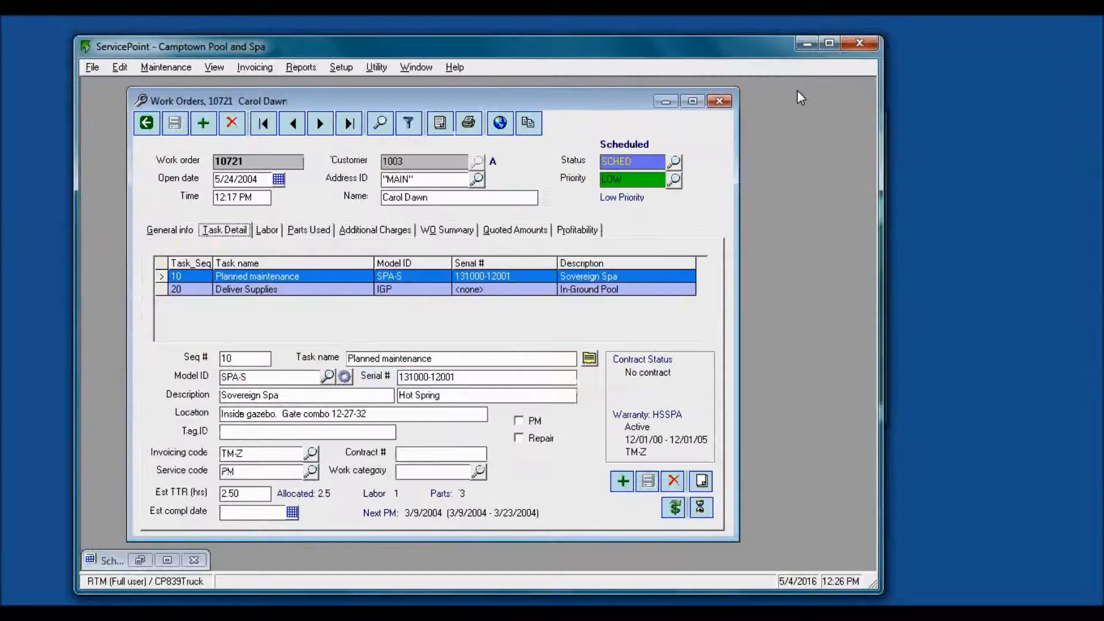
left_click(661, 99)
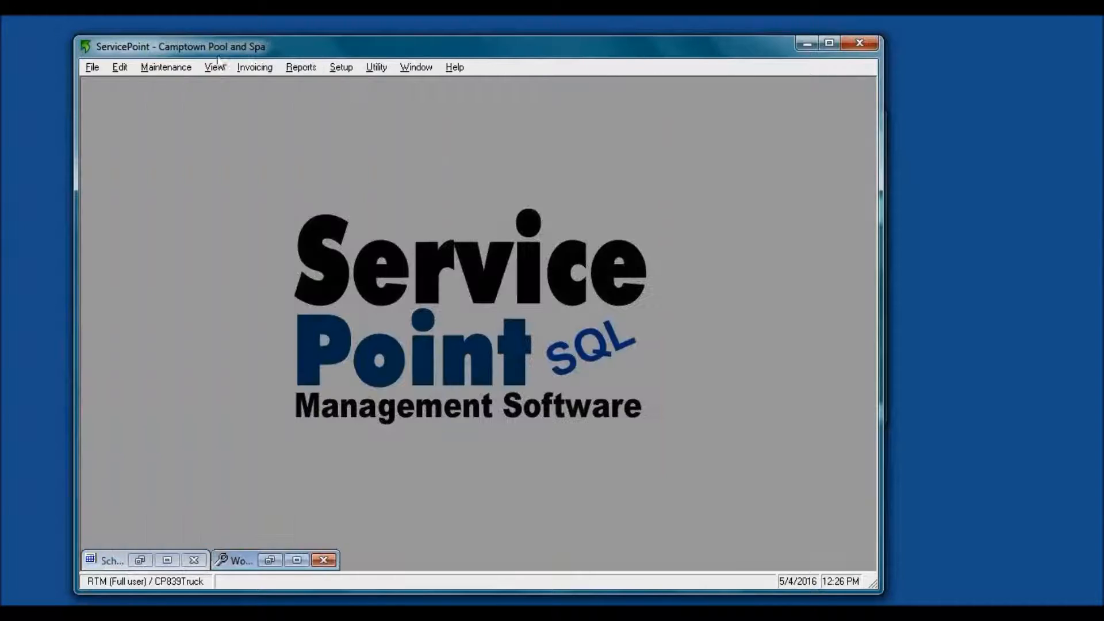
left_click(189, 68)
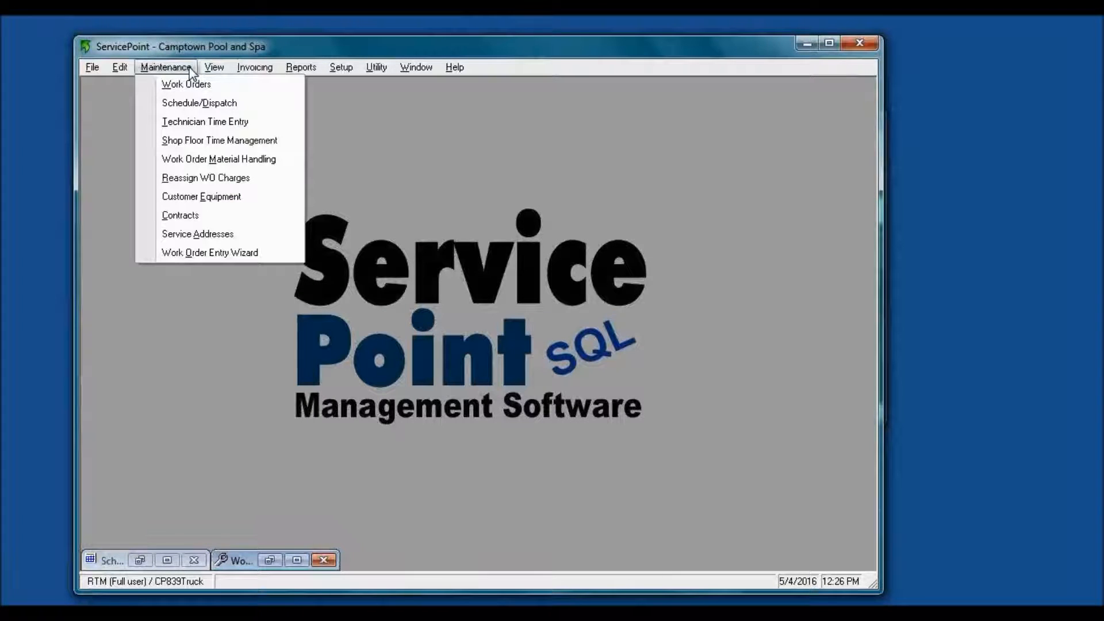
left_click(202, 140)
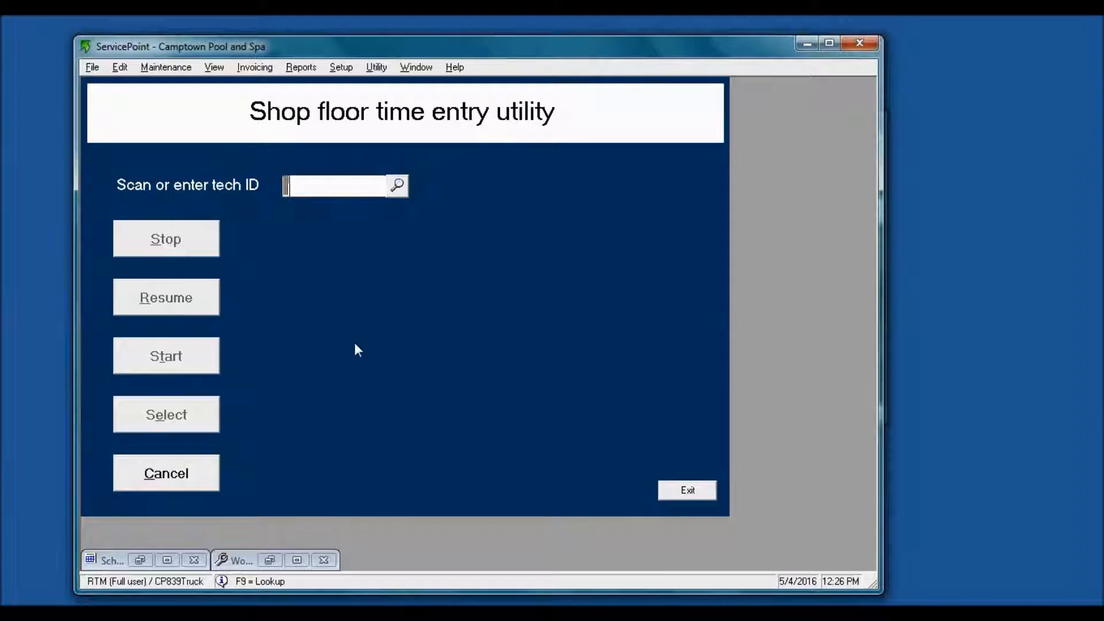
Look up the first listed technician for time entry and clock that technician out of the Install LP heater task
left_click(397, 185)
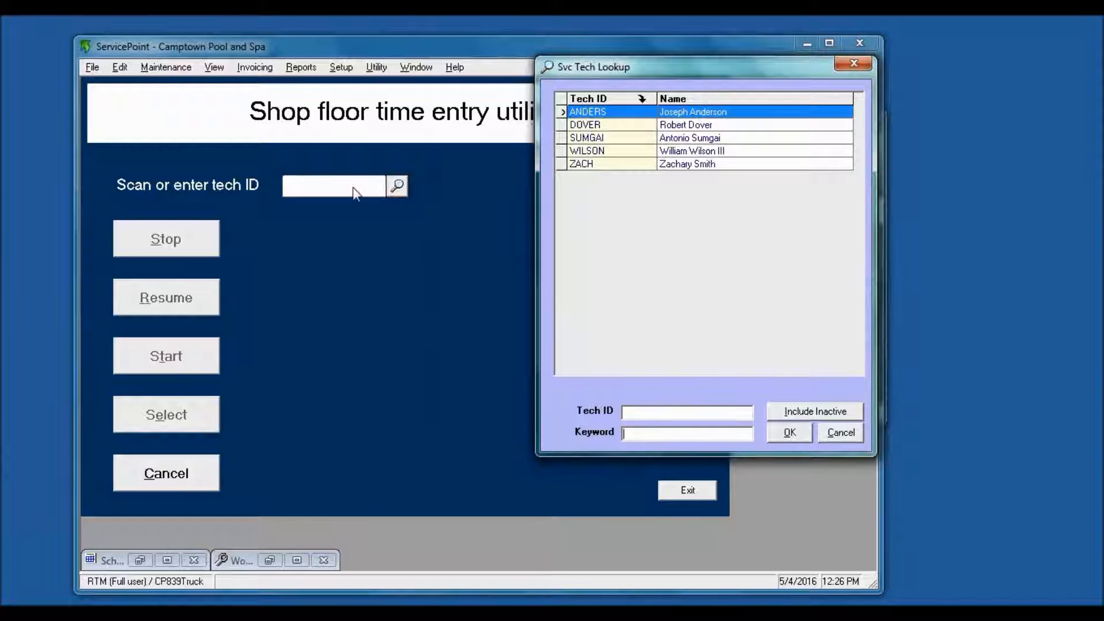
double_click(614, 113)
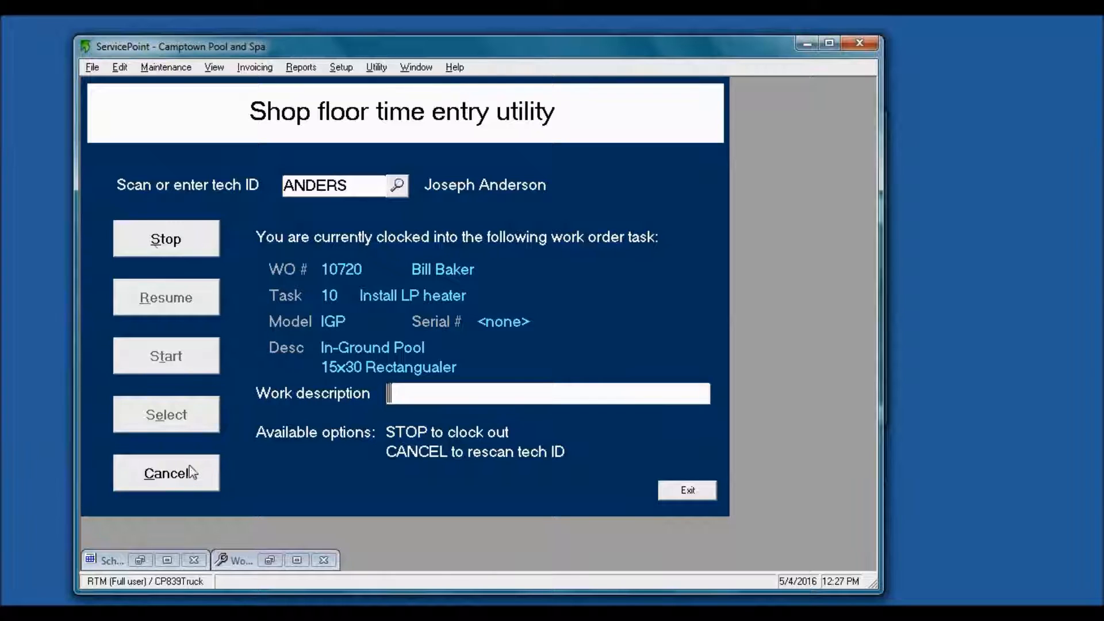
left_click(188, 244)
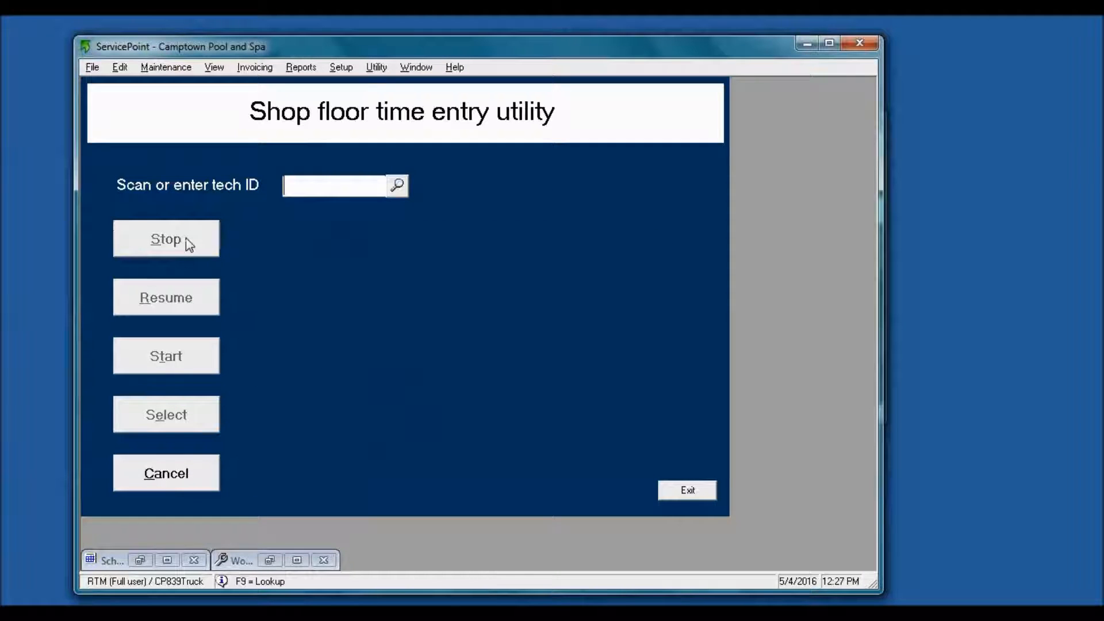
Clock the same technician into the Deliver Supplies task of the last listed work order, and exit the shop floor time entry utility
left_click(303, 185)
type("ANDERS")
key("Return")
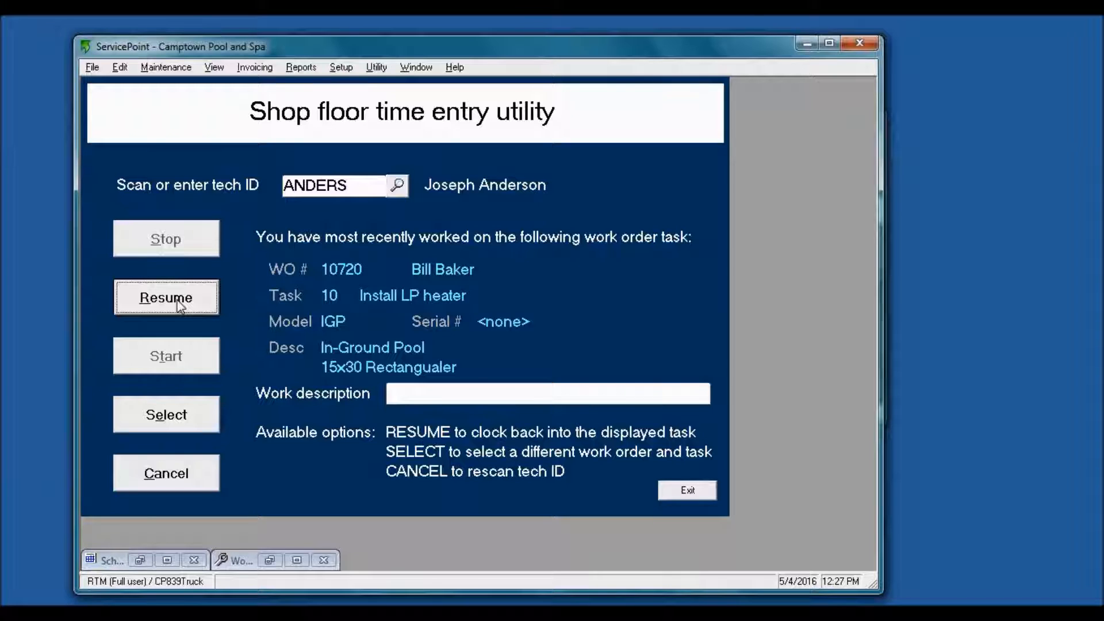
left_click(174, 418)
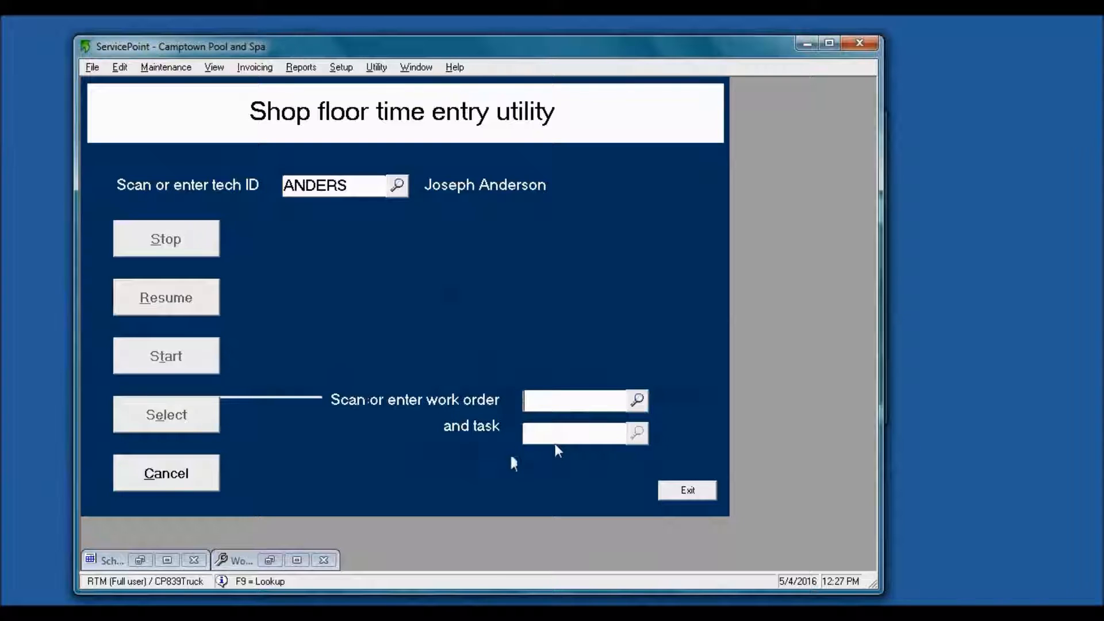
left_click(637, 402)
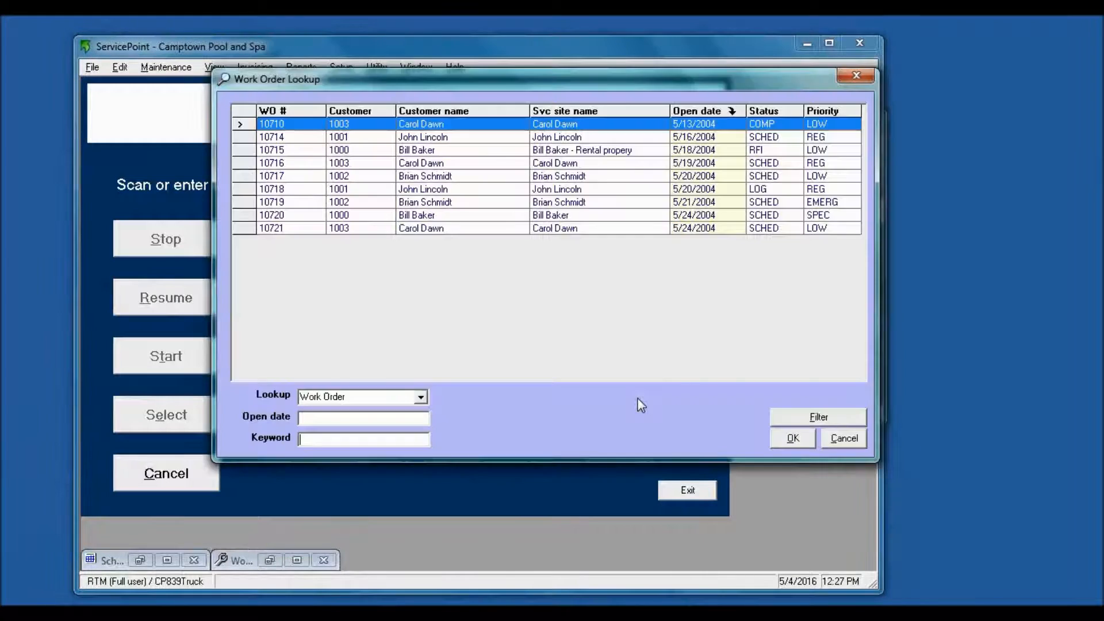
double_click(582, 229)
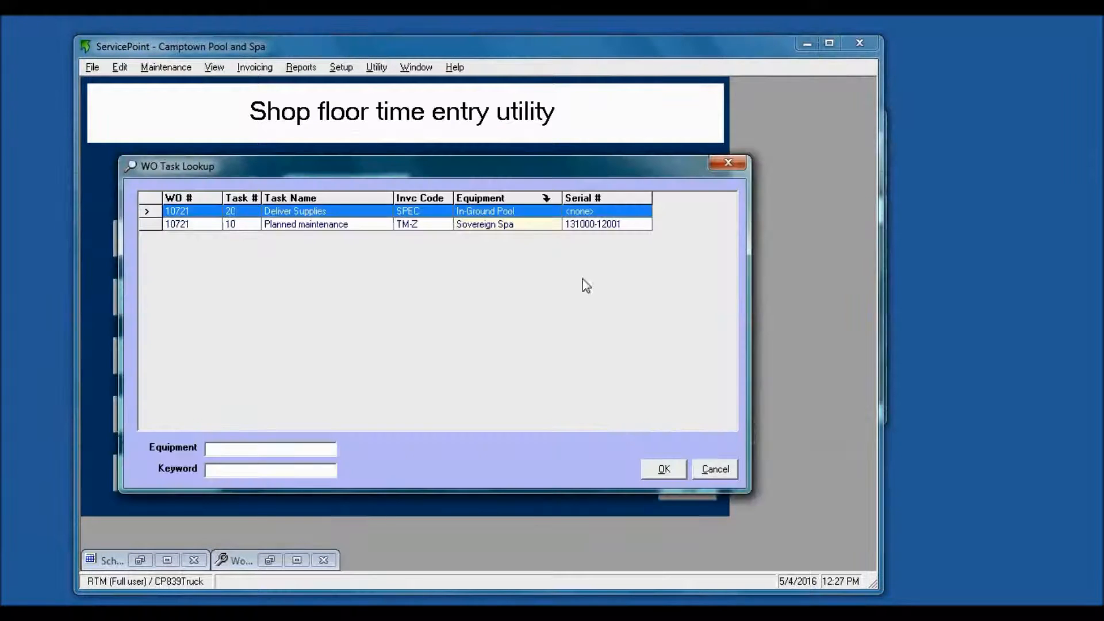
double_click(571, 211)
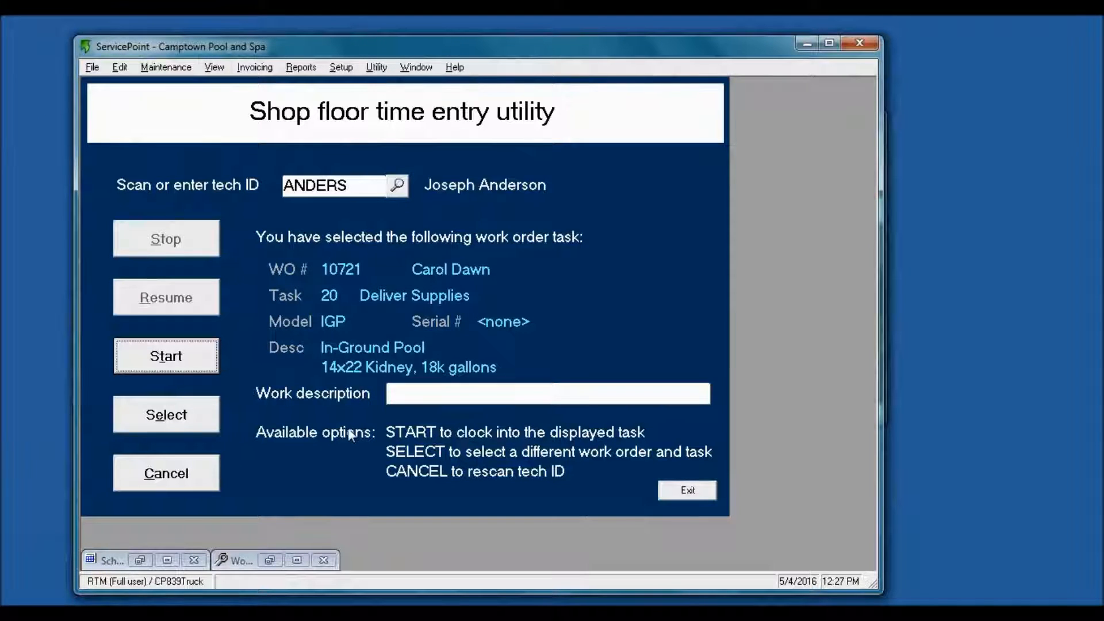
left_click(190, 354)
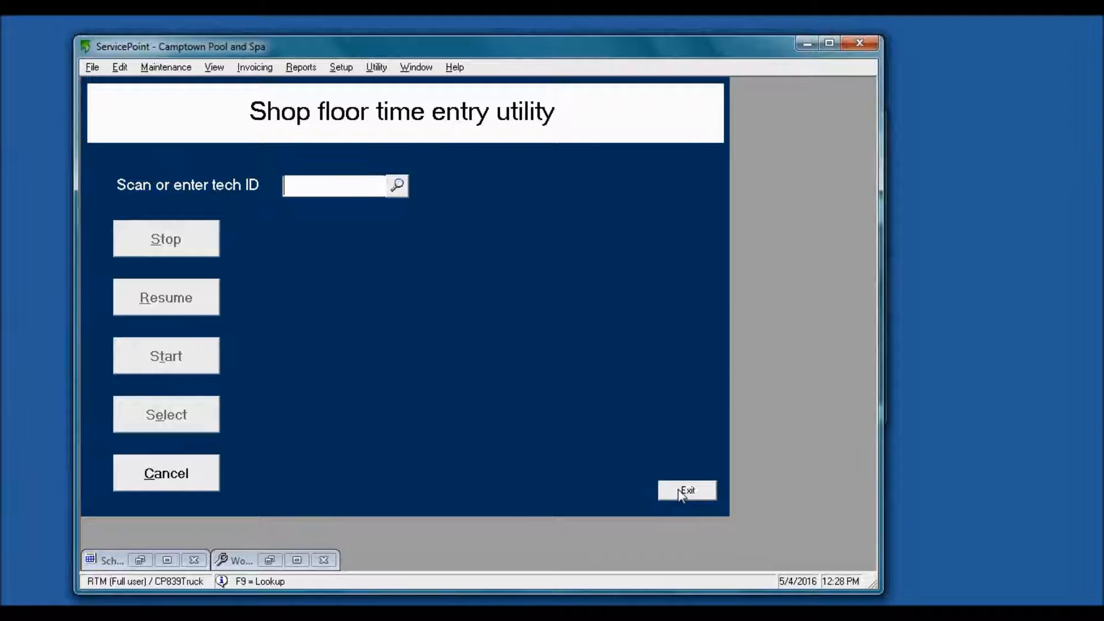
left_click(681, 490)
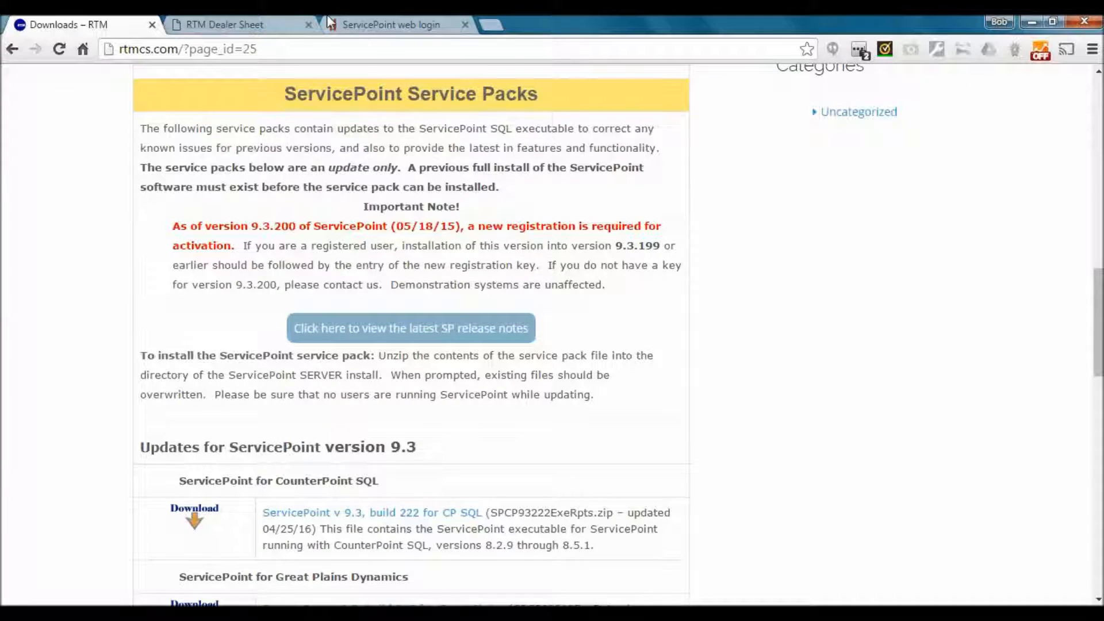
Switch to the ServicePoint web login page in the browser and reload it, confirming the form resubmission
left_click(388, 26)
left_click(59, 48)
left_click(608, 167)
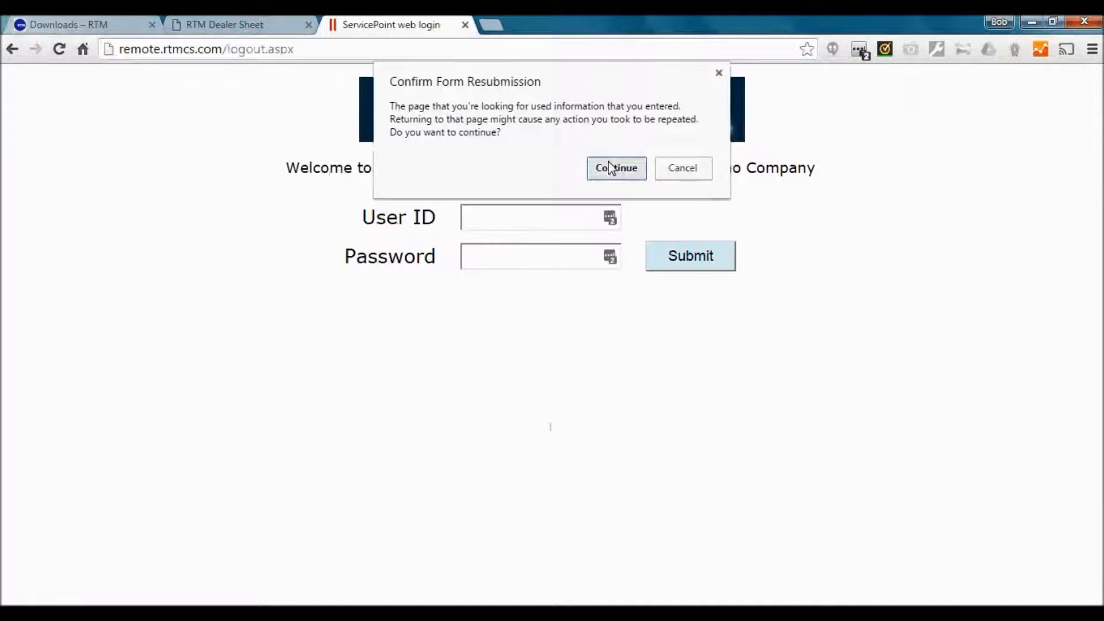
left_click(584, 218)
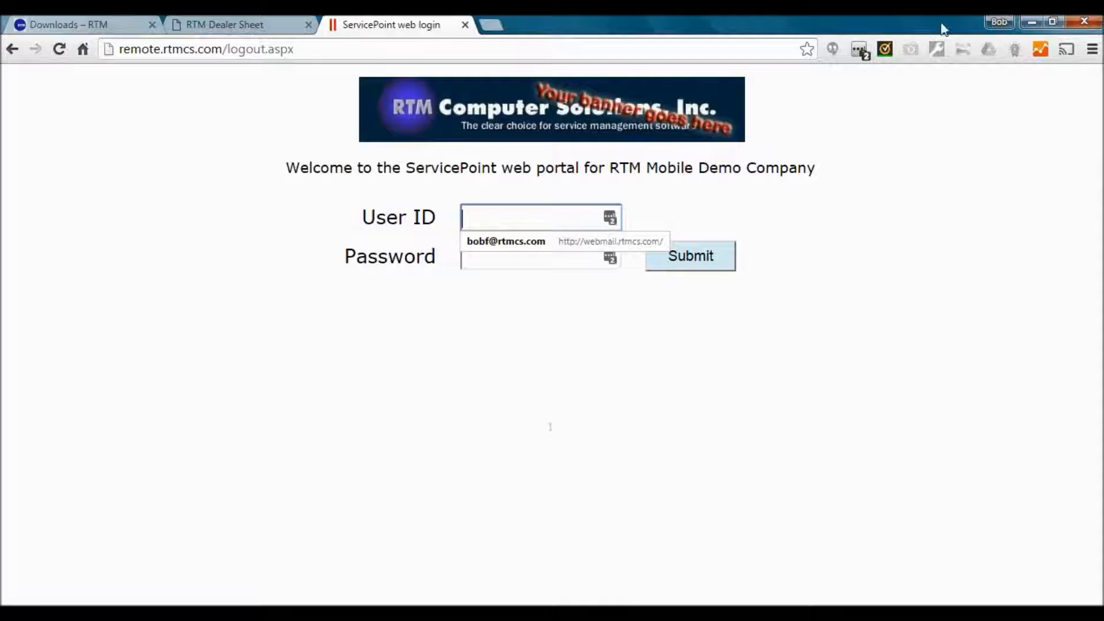
Restore the browser window from full screen and resize it to a taller, narrower shape
left_click(1053, 23)
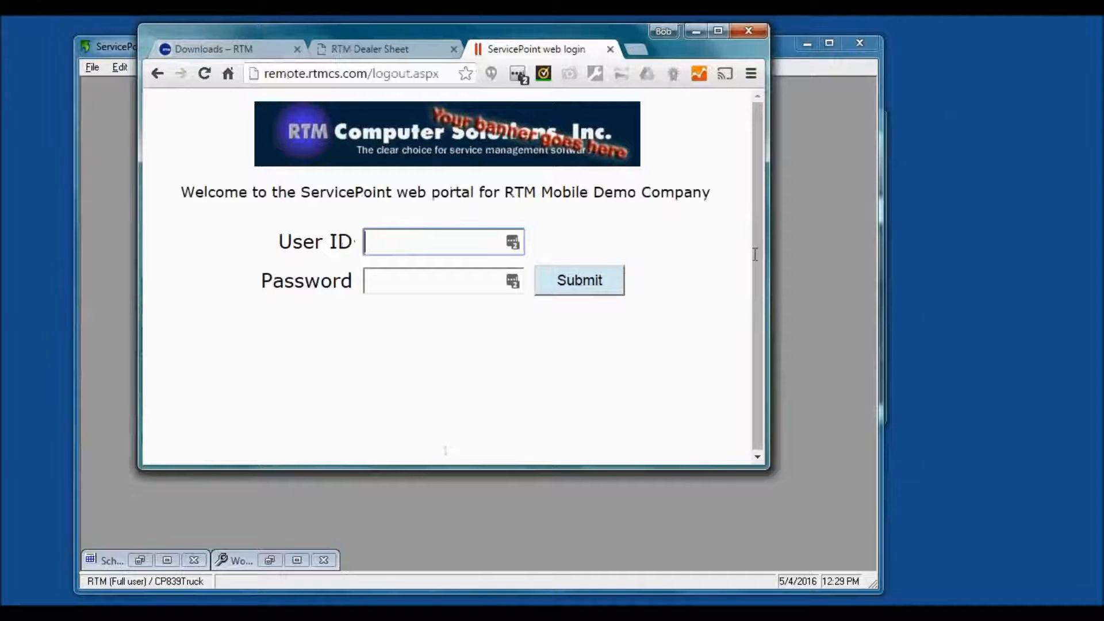
left_click_drag(633, 465, 623, 601)
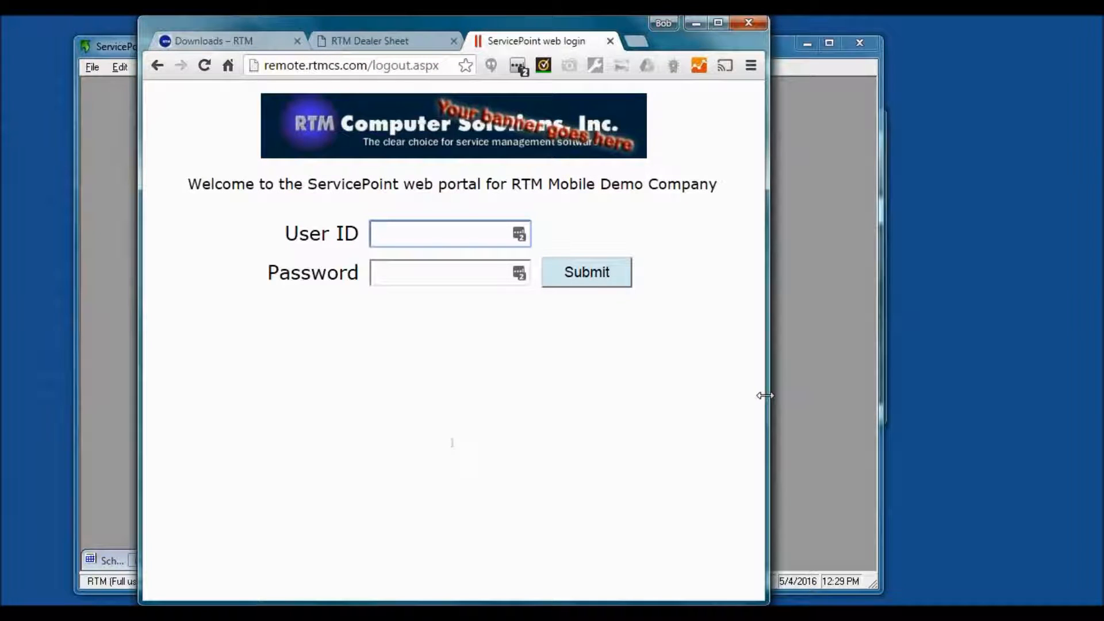
left_click_drag(764, 395, 696, 396)
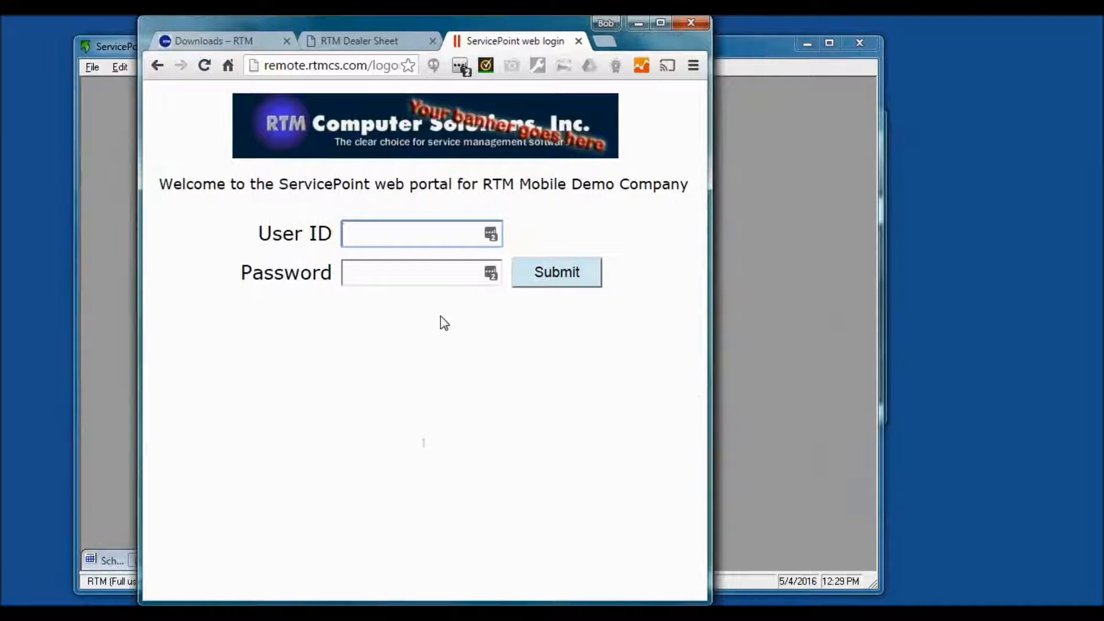
Log in to the web portal with the technician's user ID and password, and continue to the work order summary
left_click(422, 236)
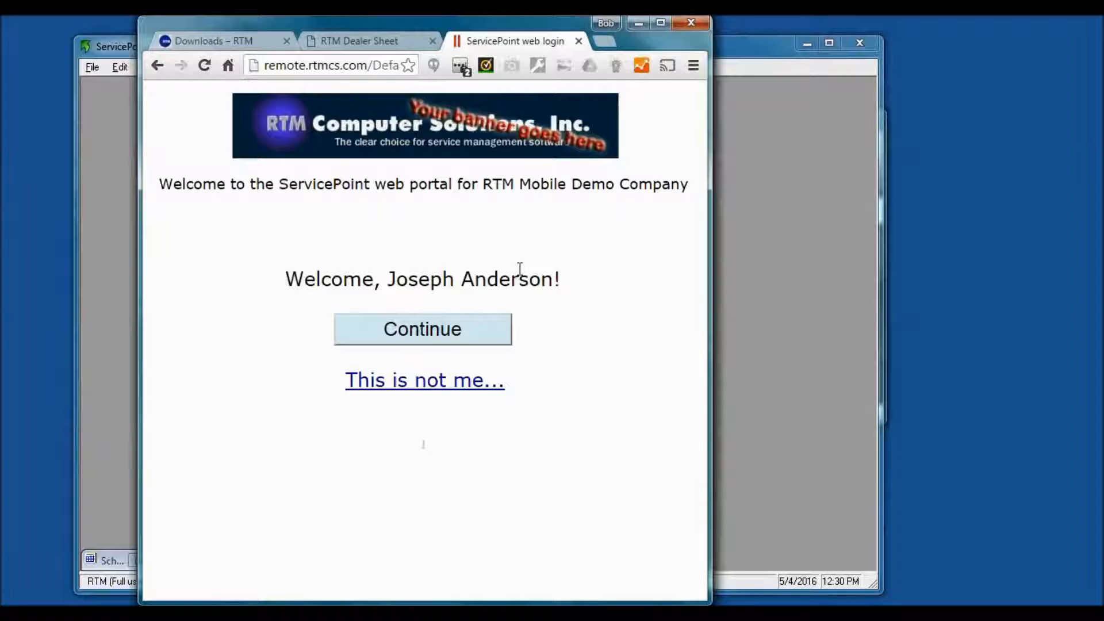
left_click(459, 331)
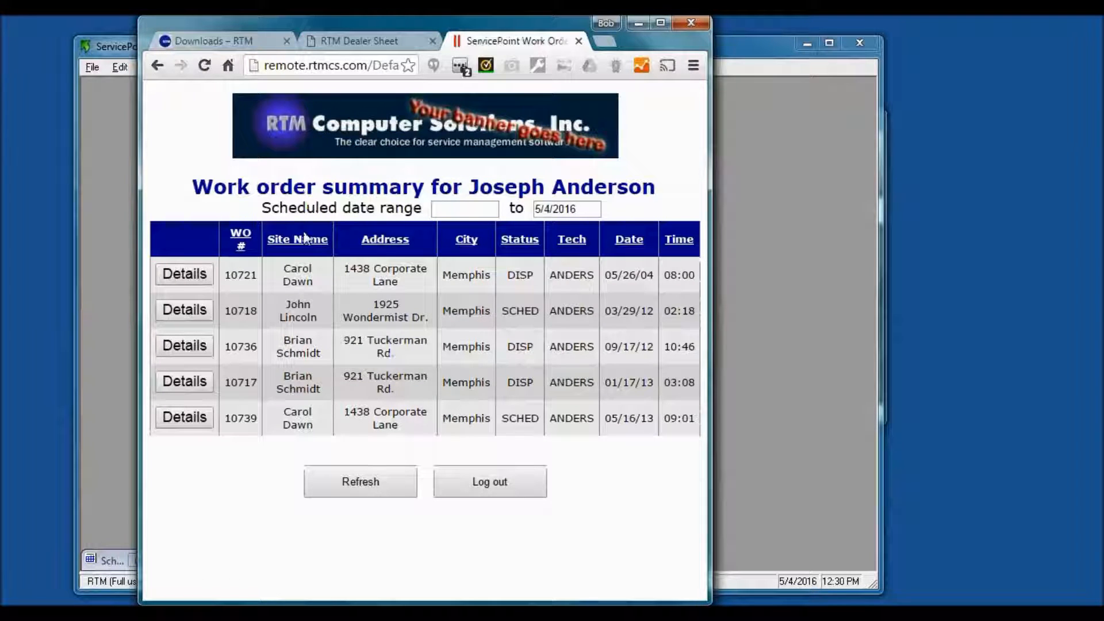
Show the calendars for the end and start of the scheduled date range, and close them without choosing a date
left_click(597, 209)
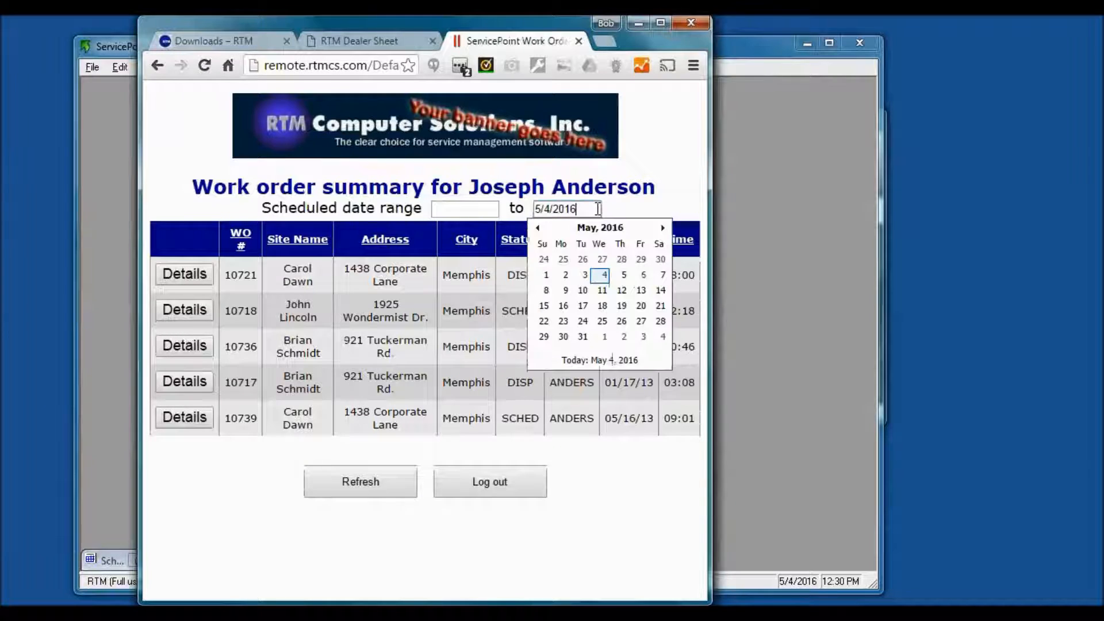
left_click(480, 212)
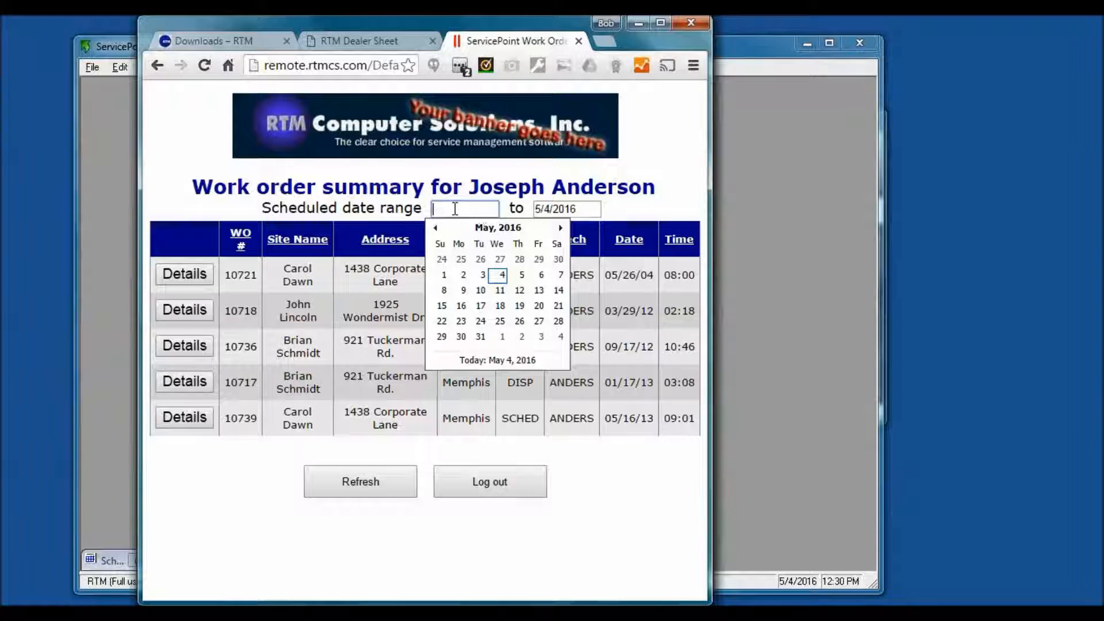
left_click(617, 278)
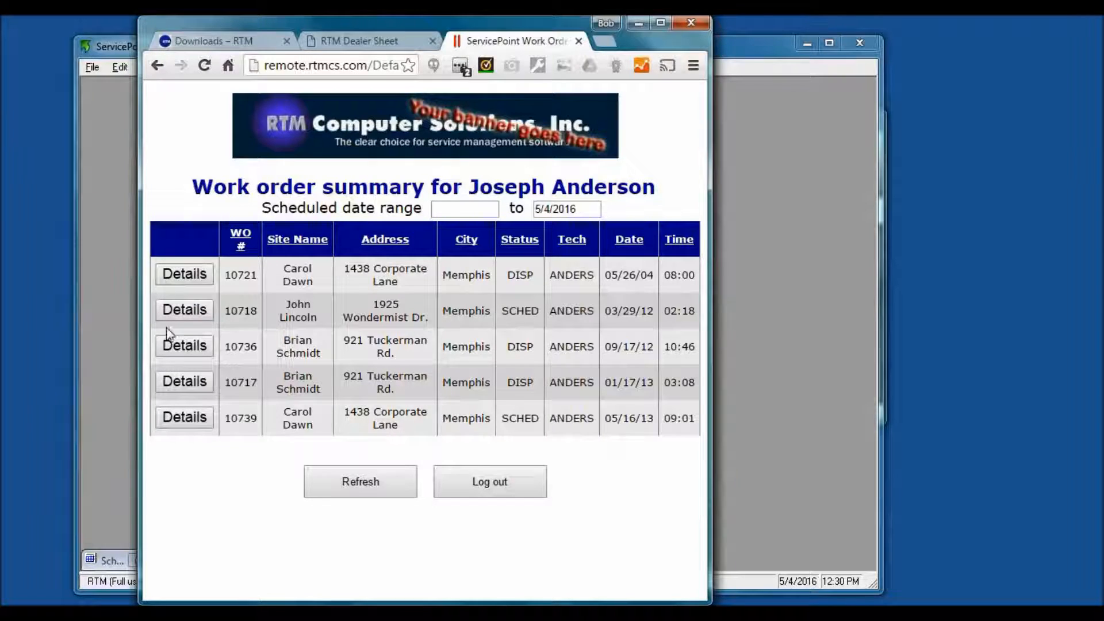
Switch to the ServicePoint desktop program, open Work Orders and view the labor entries of the last work order
left_click(130, 323)
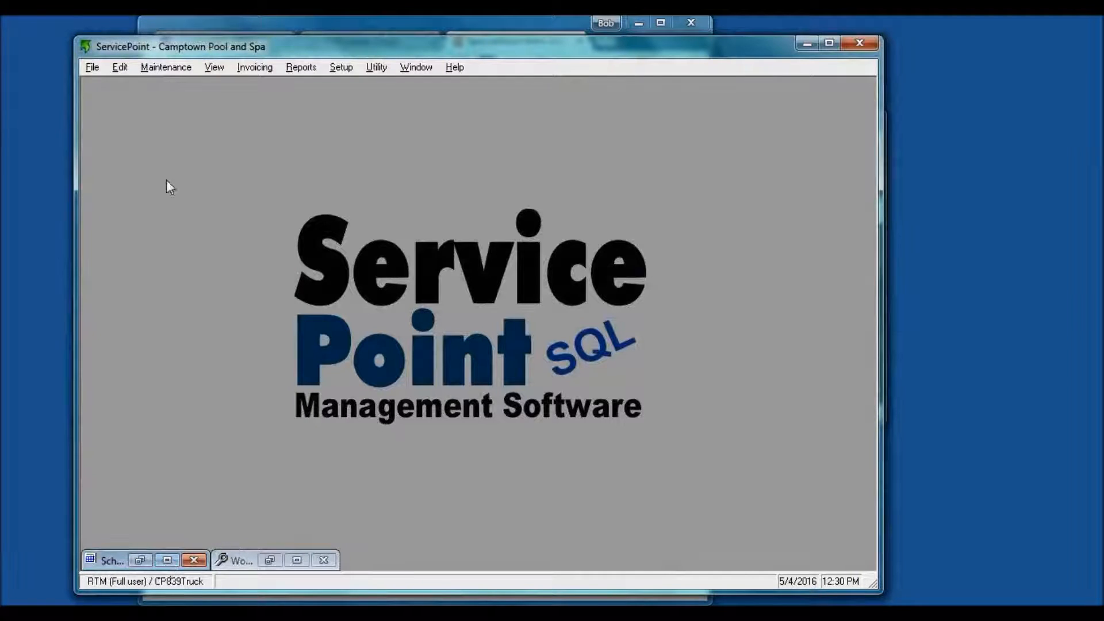
left_click(167, 67)
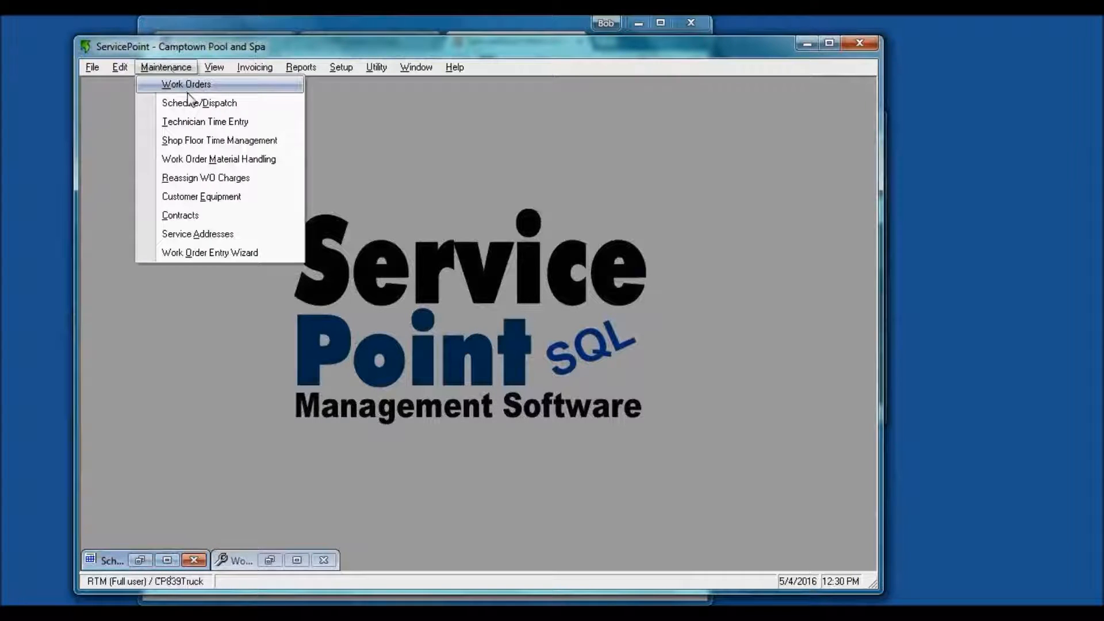
left_click(188, 85)
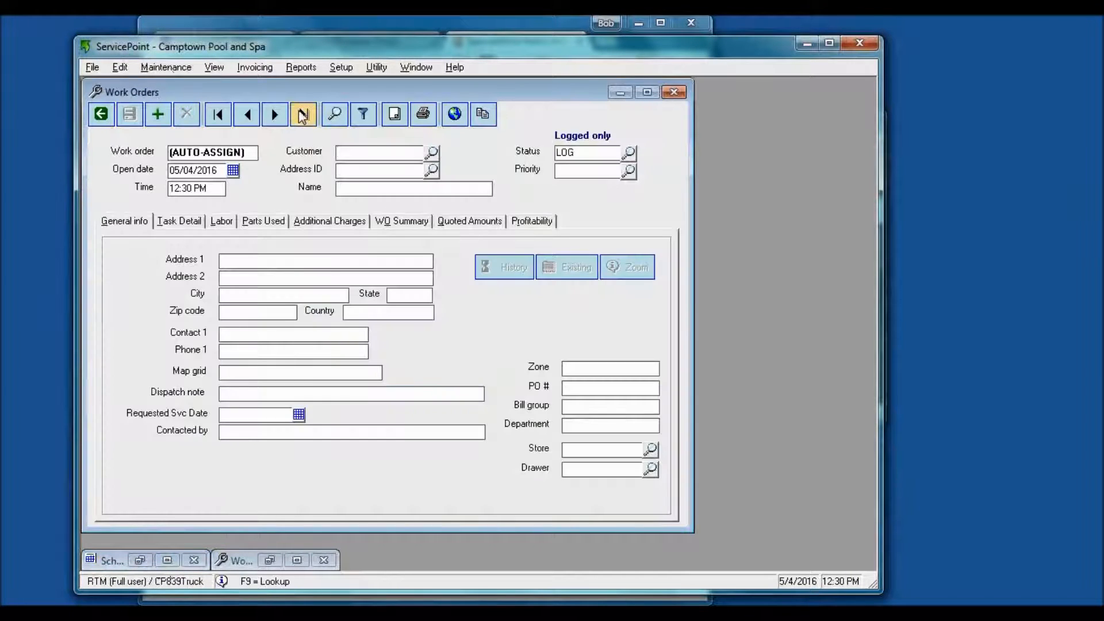
left_click(304, 114)
left_click(222, 221)
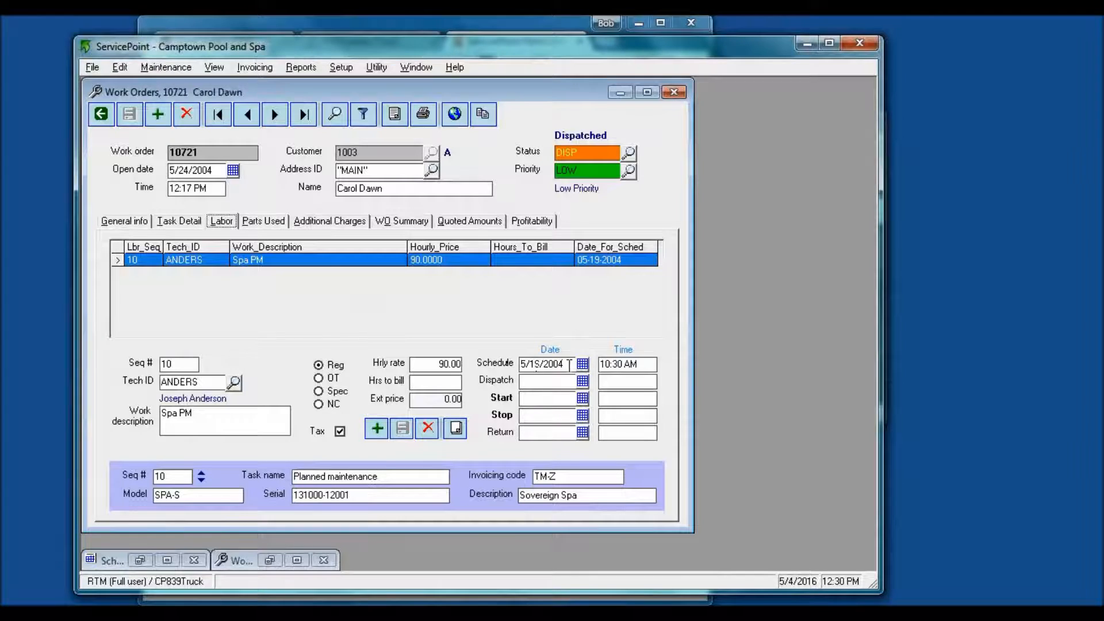
Return to the web portal, open the details of the first listed work order and review its tasks and options
key("alt+Tab")
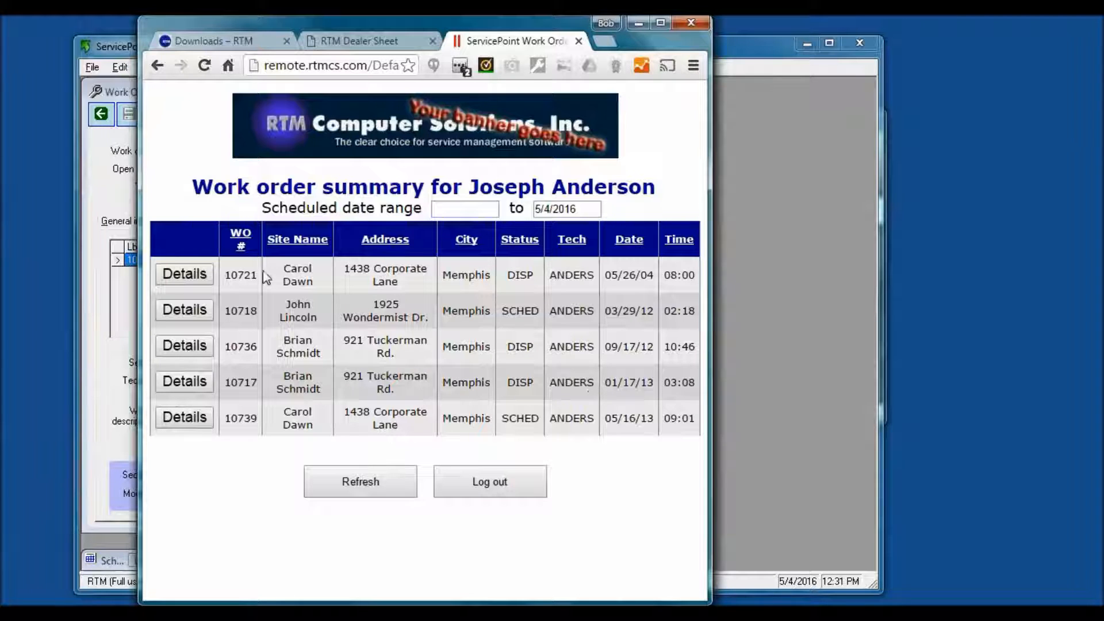
left_click(195, 281)
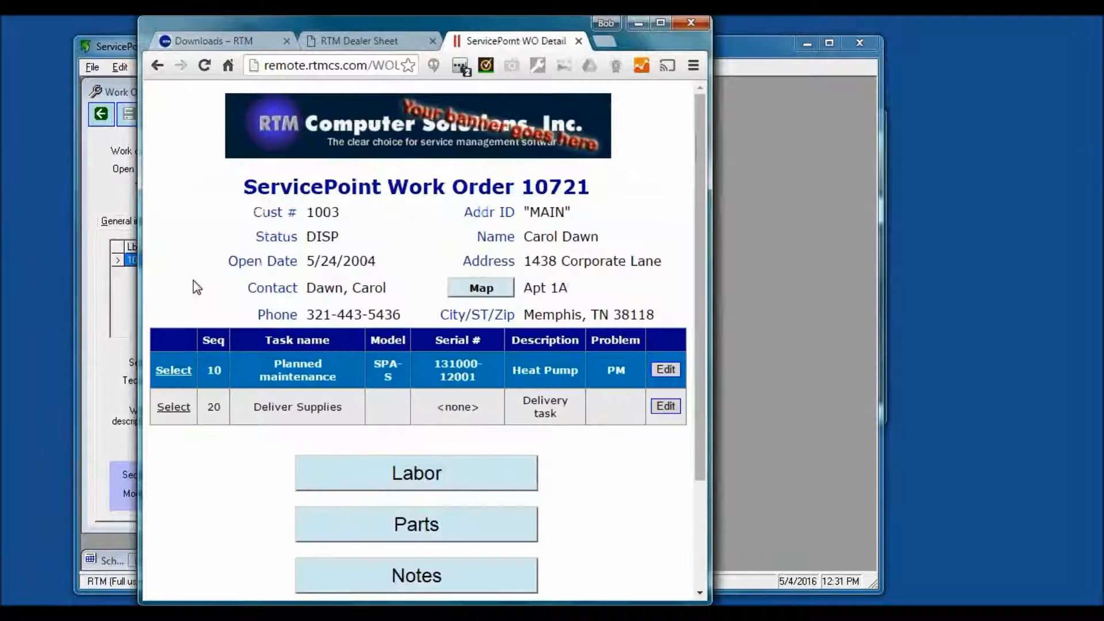
scroll(196, 287, "down", 1)
scroll(196, 287, "down", 1)
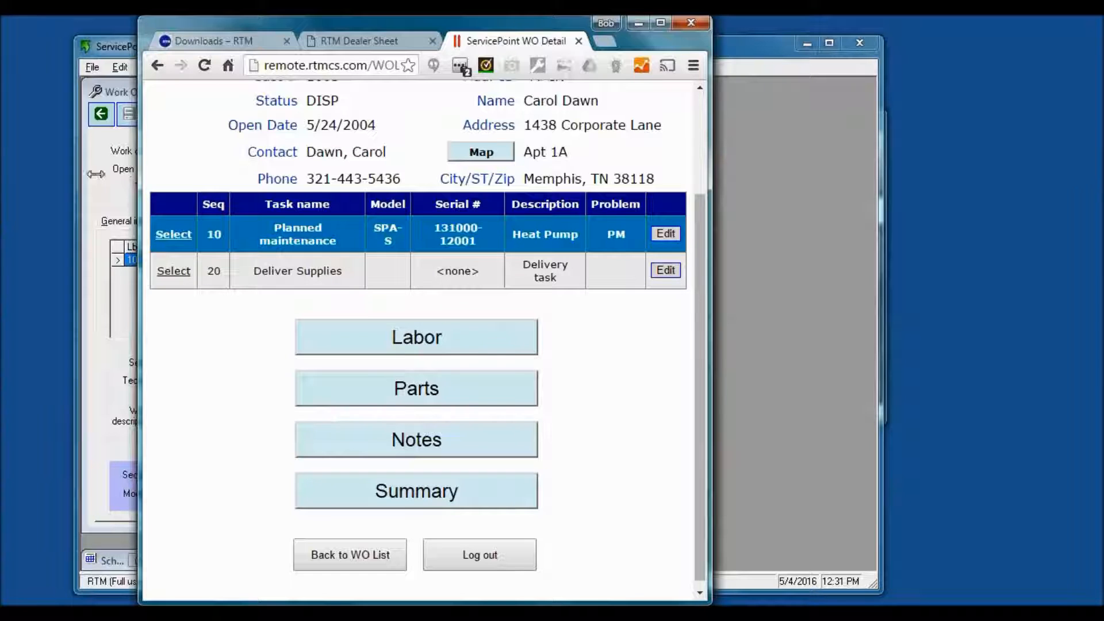
scroll(236, 476, "up", 3)
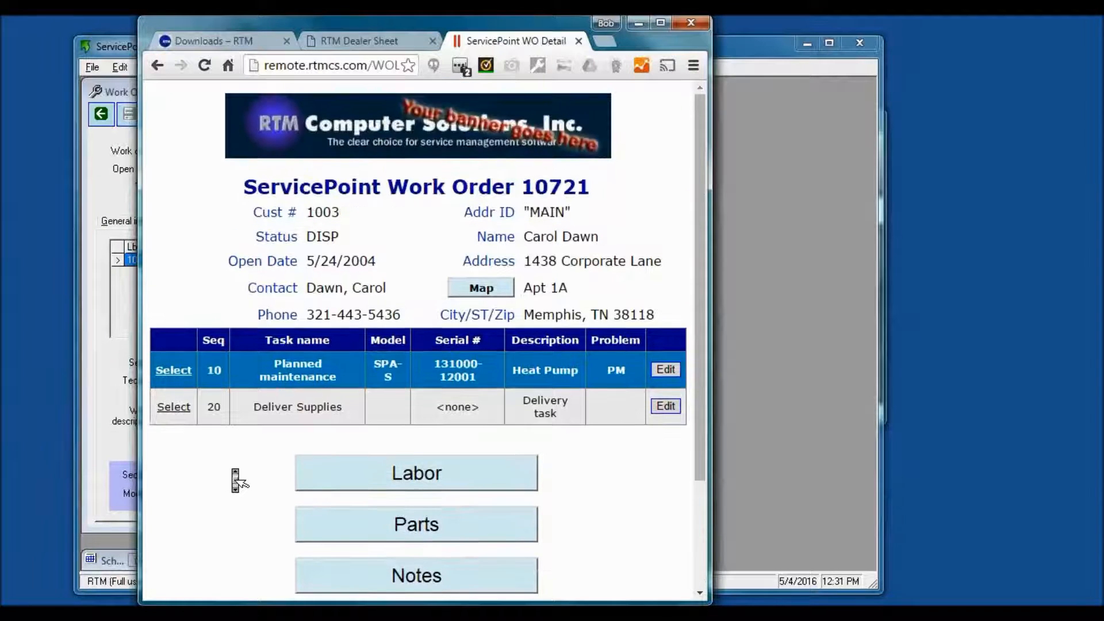
View the work order's service address on Google Maps with the side panel collapsed, and close the map
left_click(481, 288)
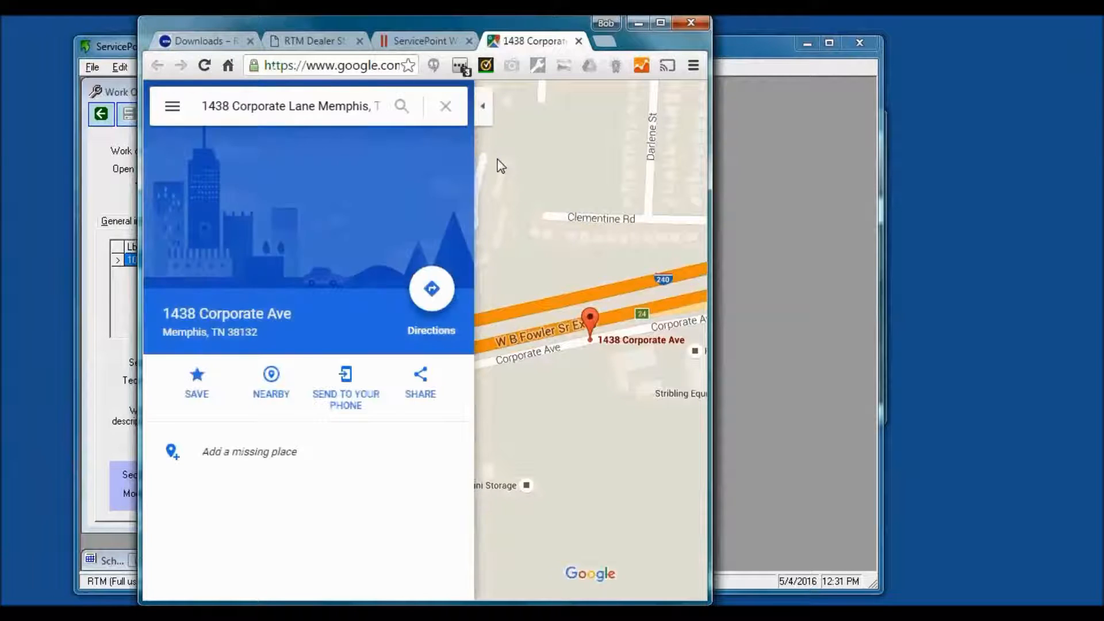
left_click(484, 106)
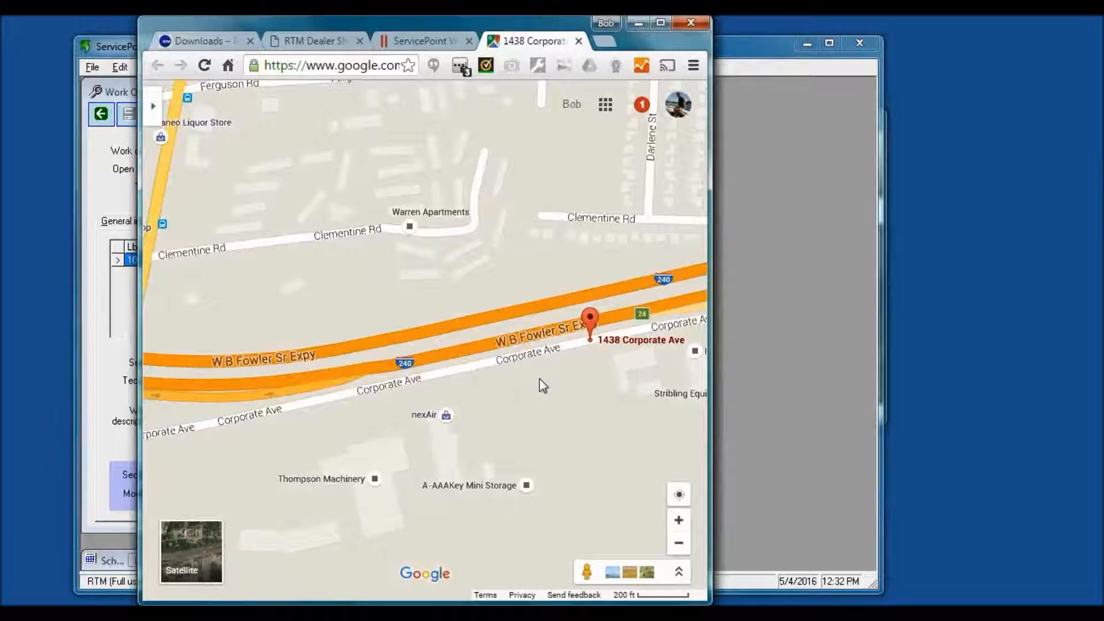
left_click(579, 40)
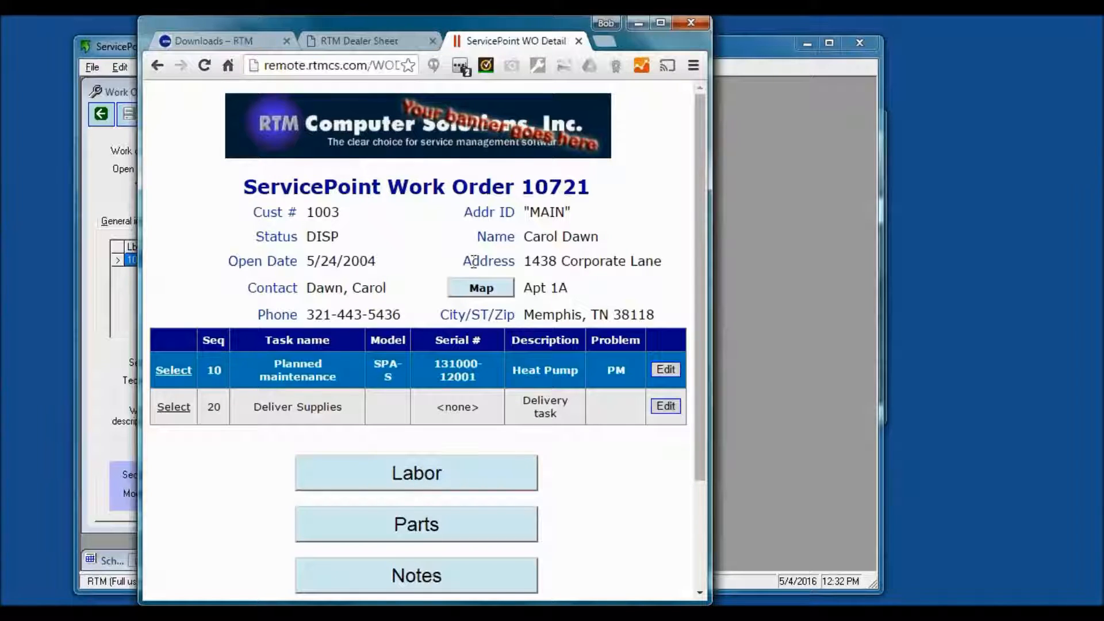
Add a new labor entry to the Planned maintenance task, clock in on it, and review the rest of the labor page
scroll(472, 265, "down", 3)
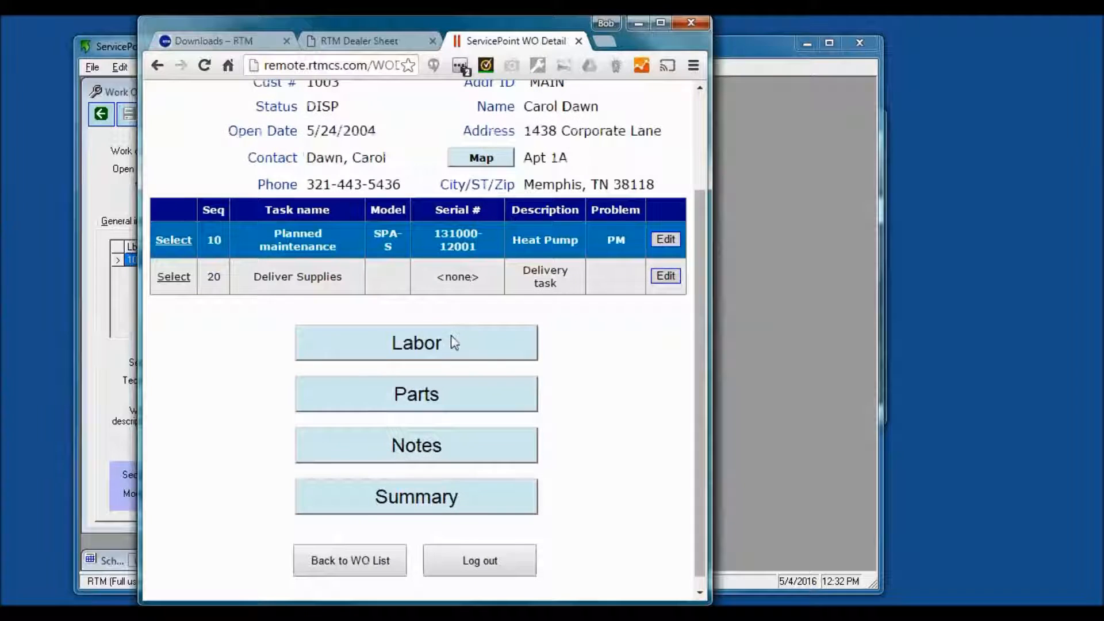
left_click(454, 344)
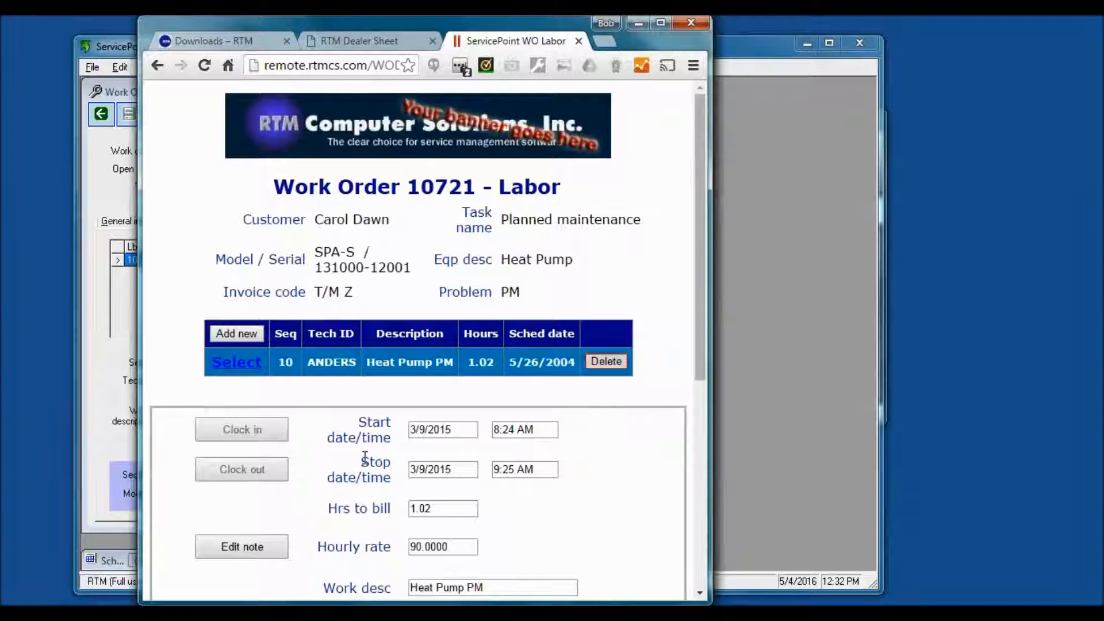
left_click(234, 336)
scroll(233, 332, "down", 3)
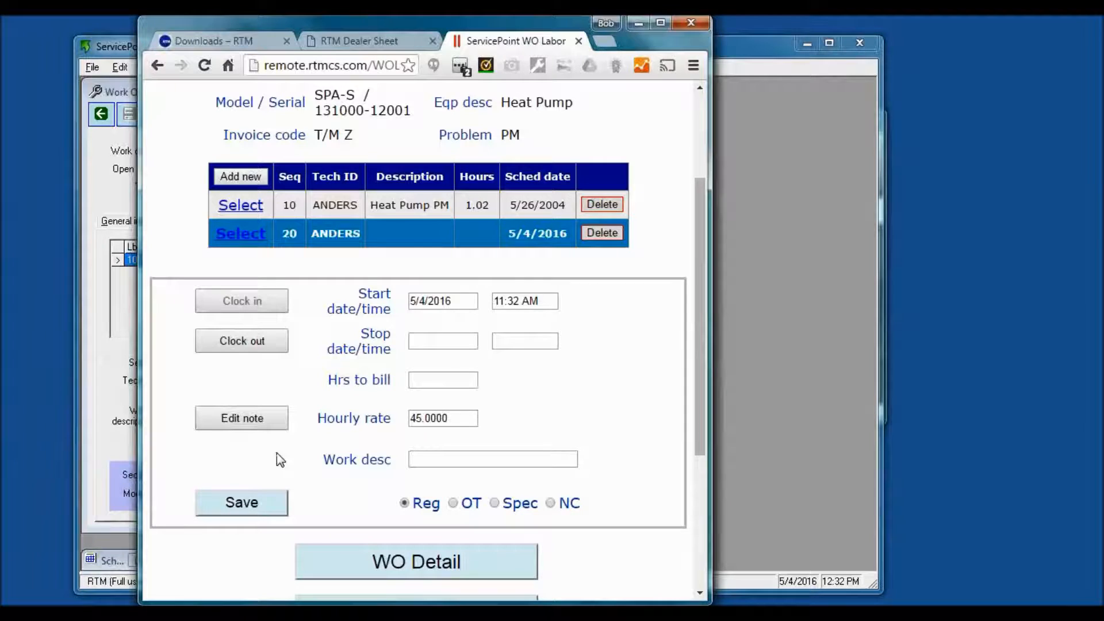
scroll(278, 453, "down", 3)
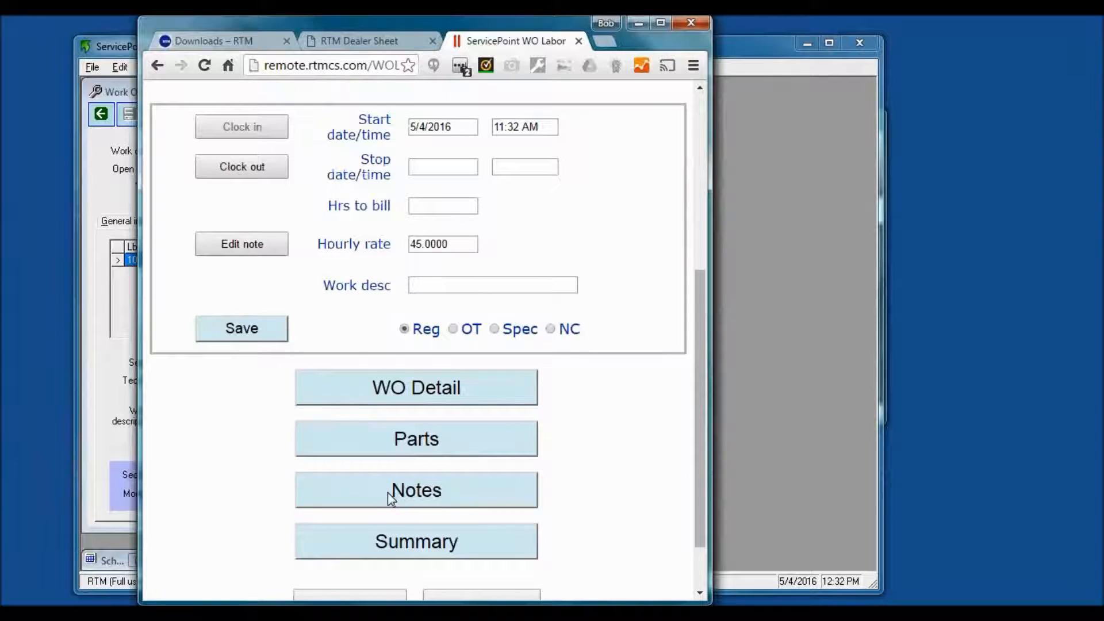
scroll(388, 492, "down", 2)
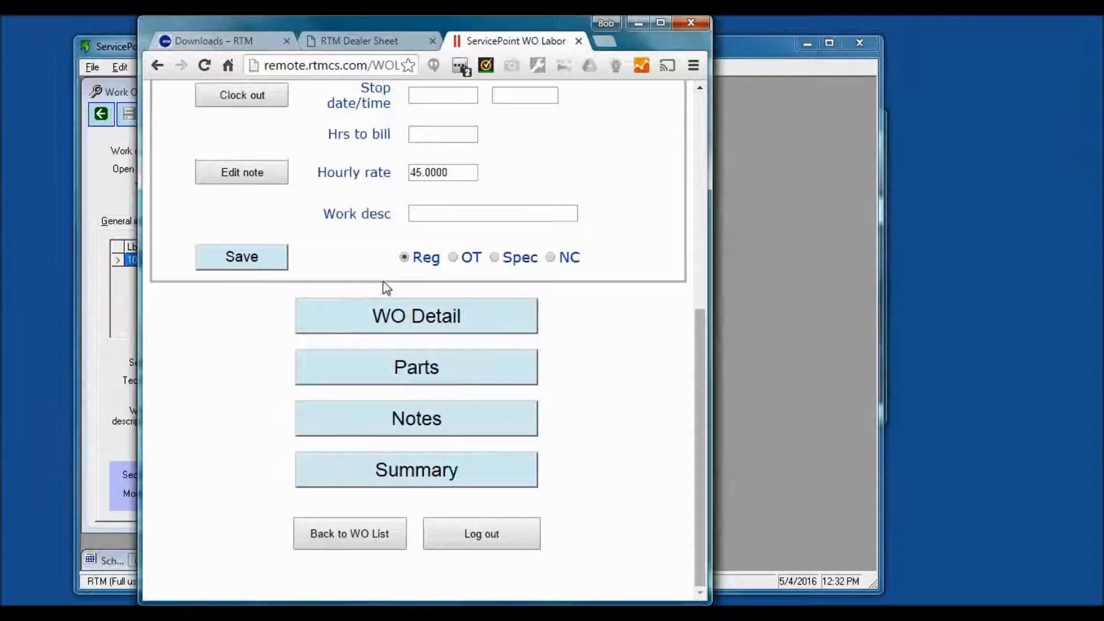
scroll(448, 523, "up", 5)
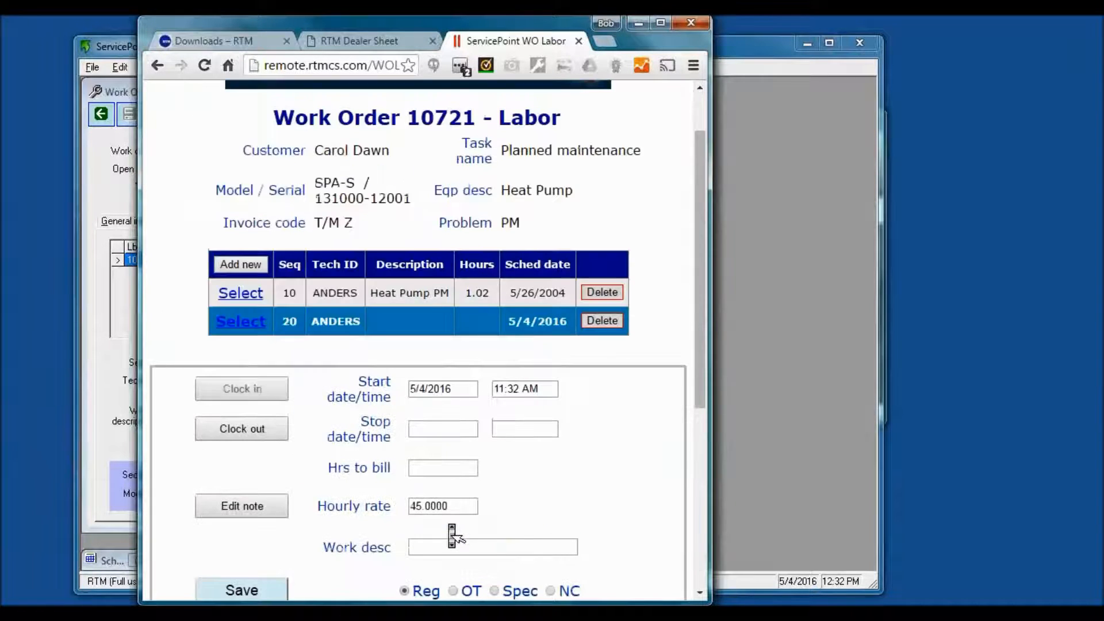
scroll(448, 524, "down", 3)
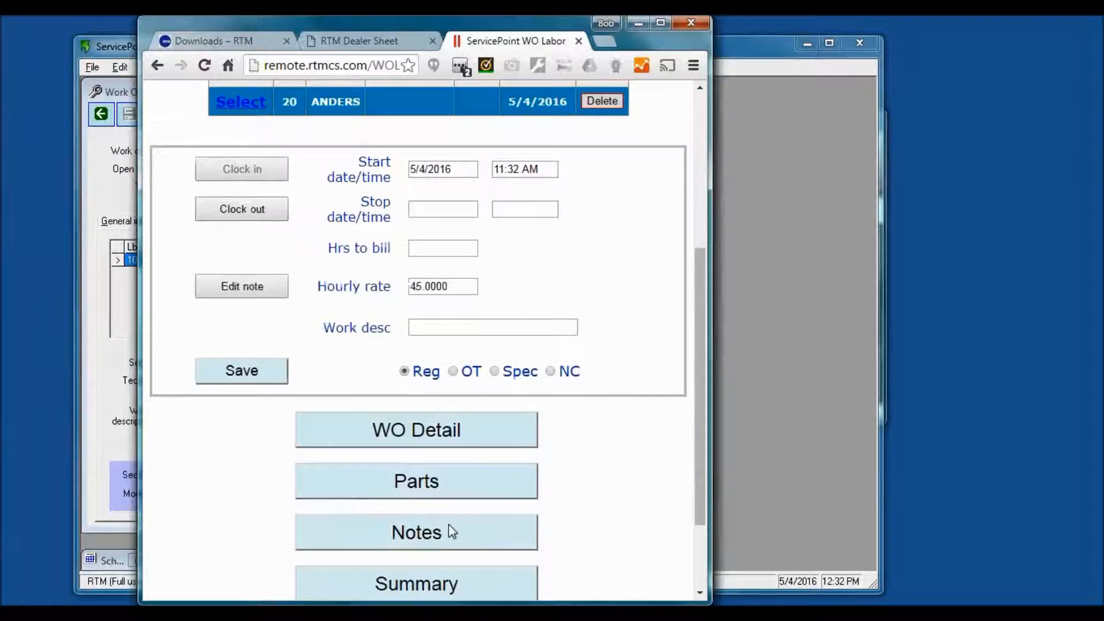
Open the work order's parts page, review the listed parts, and bring up and cancel the item lookup for a new part
scroll(514, 190, "down", 2)
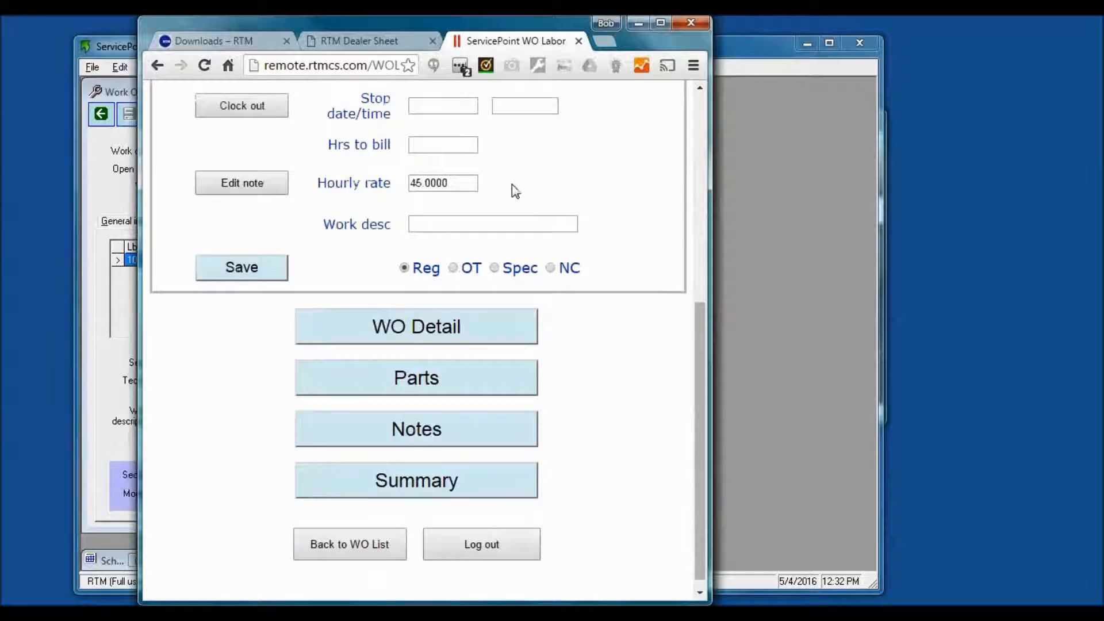
left_click(462, 382)
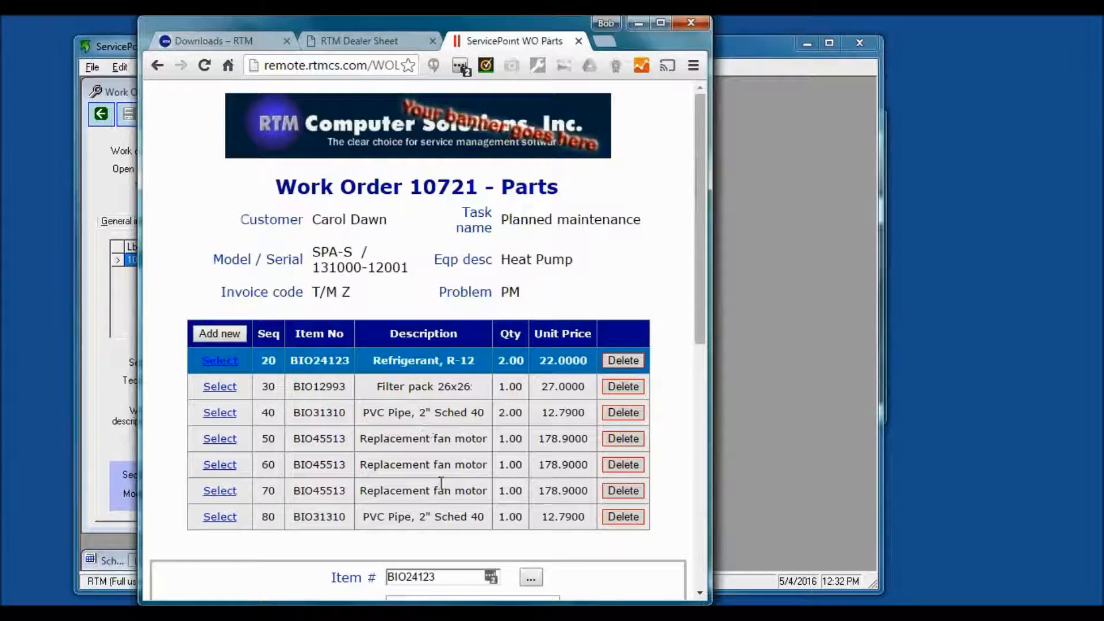
scroll(442, 484, "down", 2)
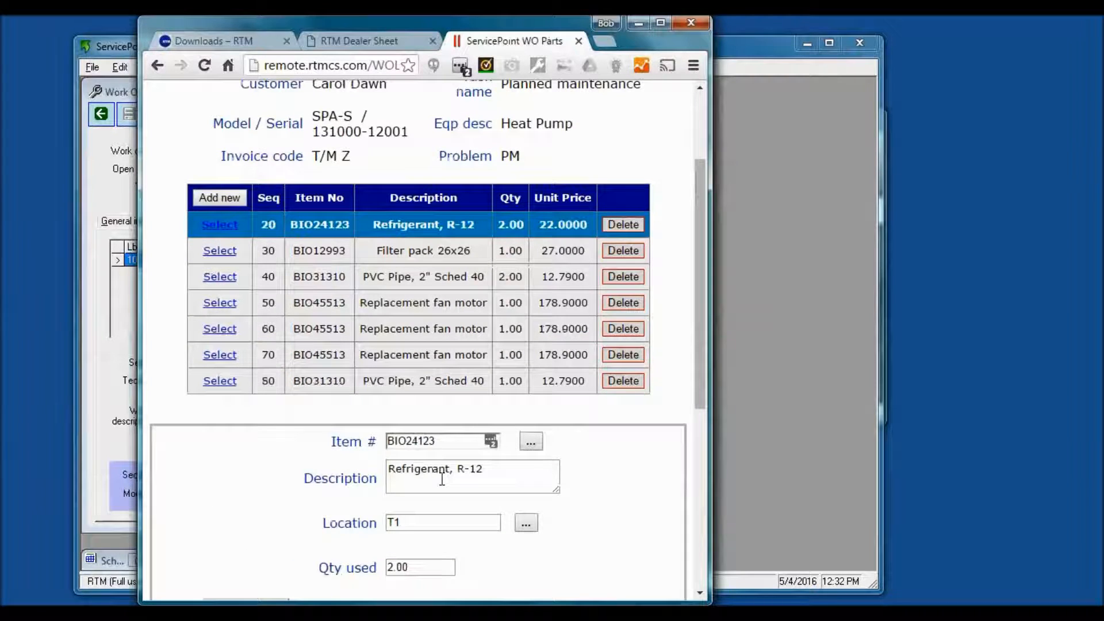
scroll(442, 479, "up", 1)
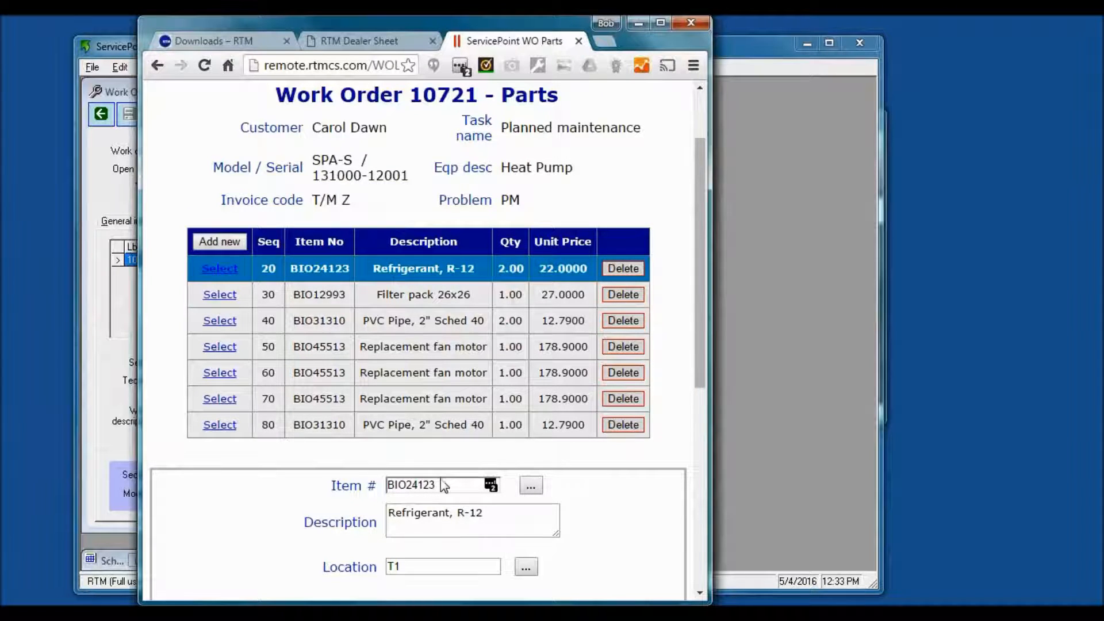
left_click(204, 242)
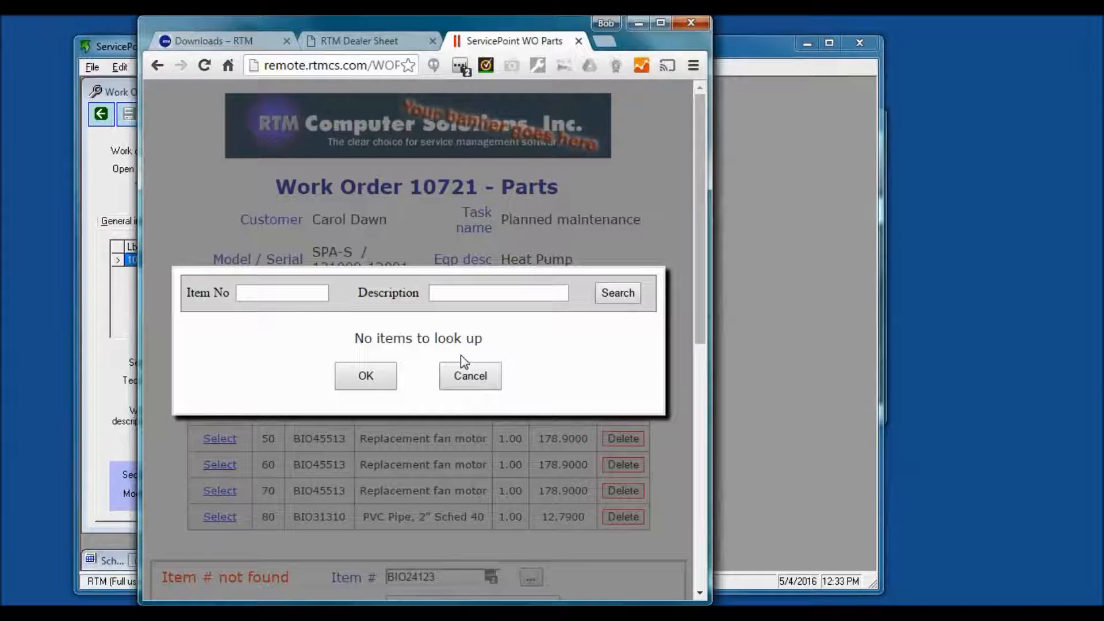
left_click(480, 377)
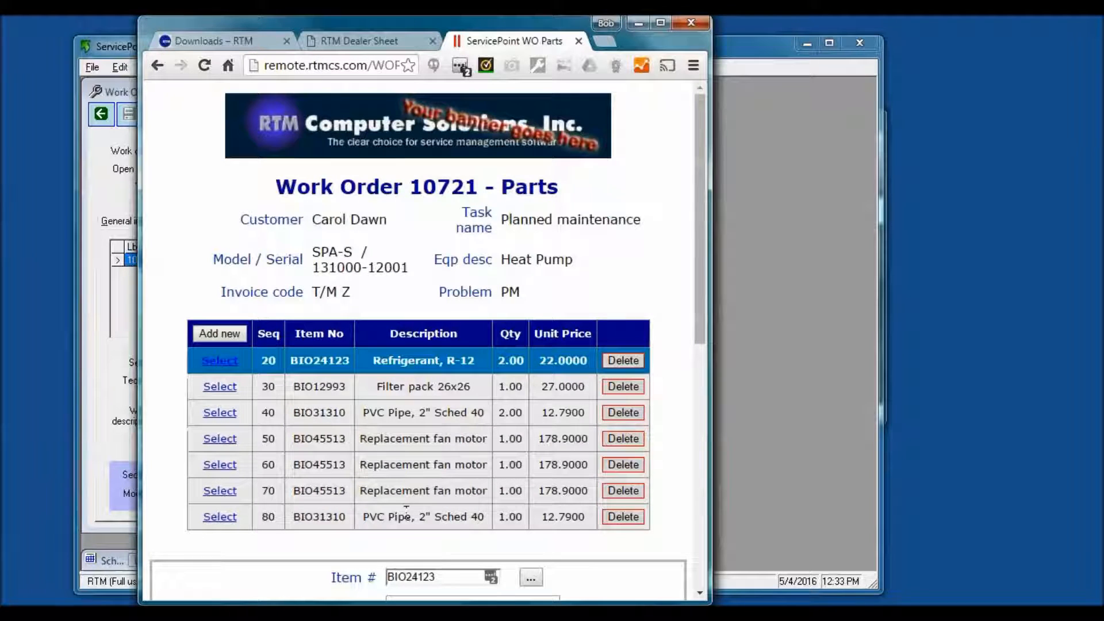
Open the work order's notes page and review the existing notes, the selected note's text and its print options
scroll(406, 510, "down", 4)
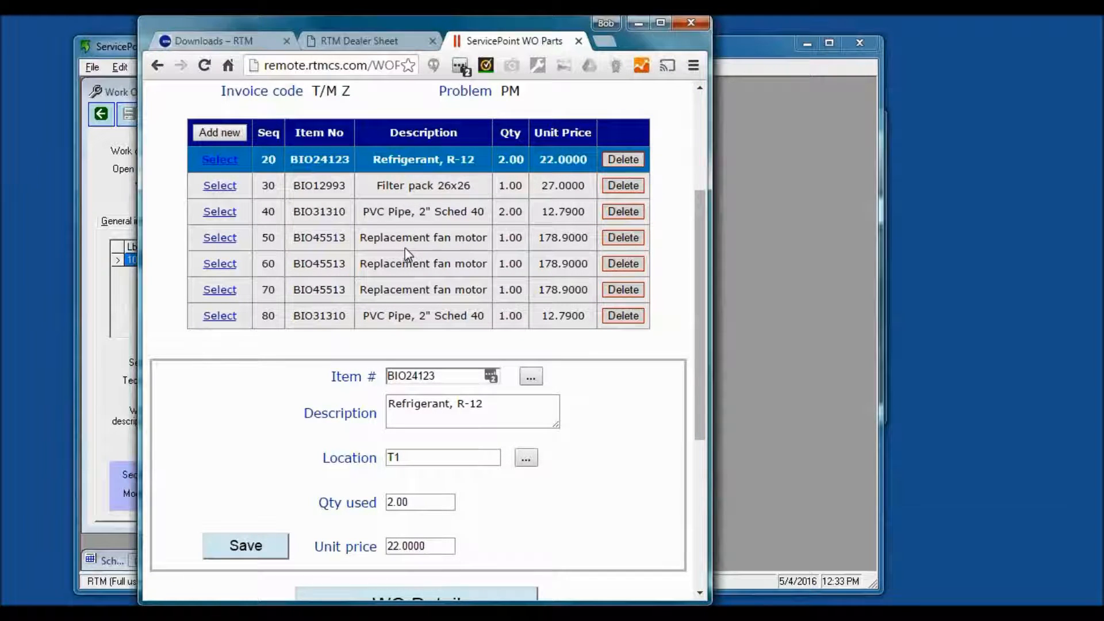
scroll(405, 247, "down", 5)
scroll(409, 259, "down", 1)
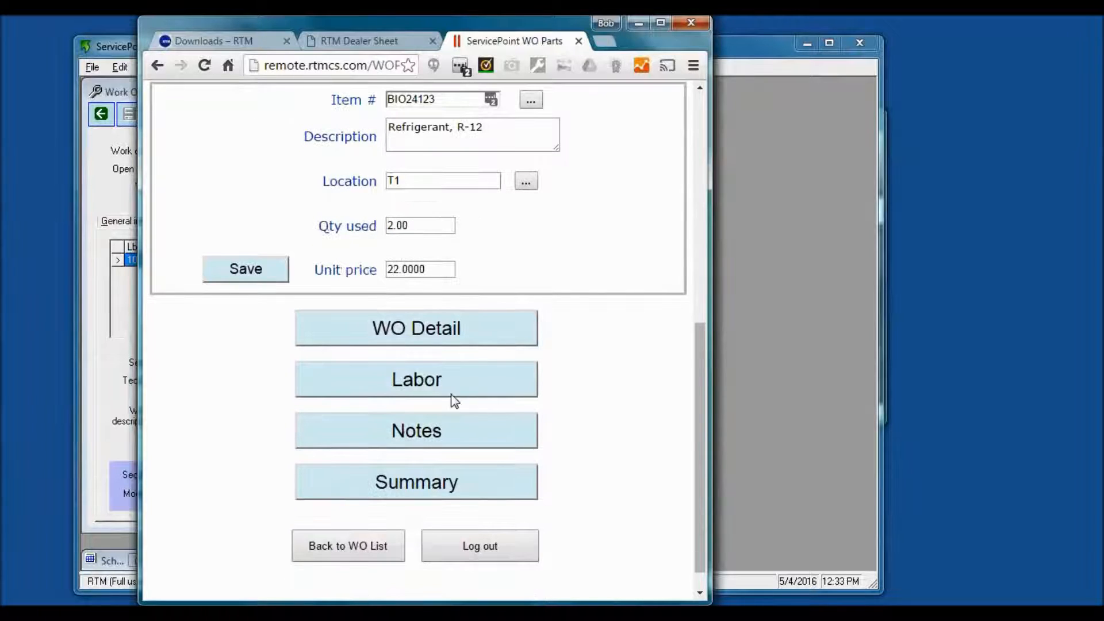
left_click(464, 431)
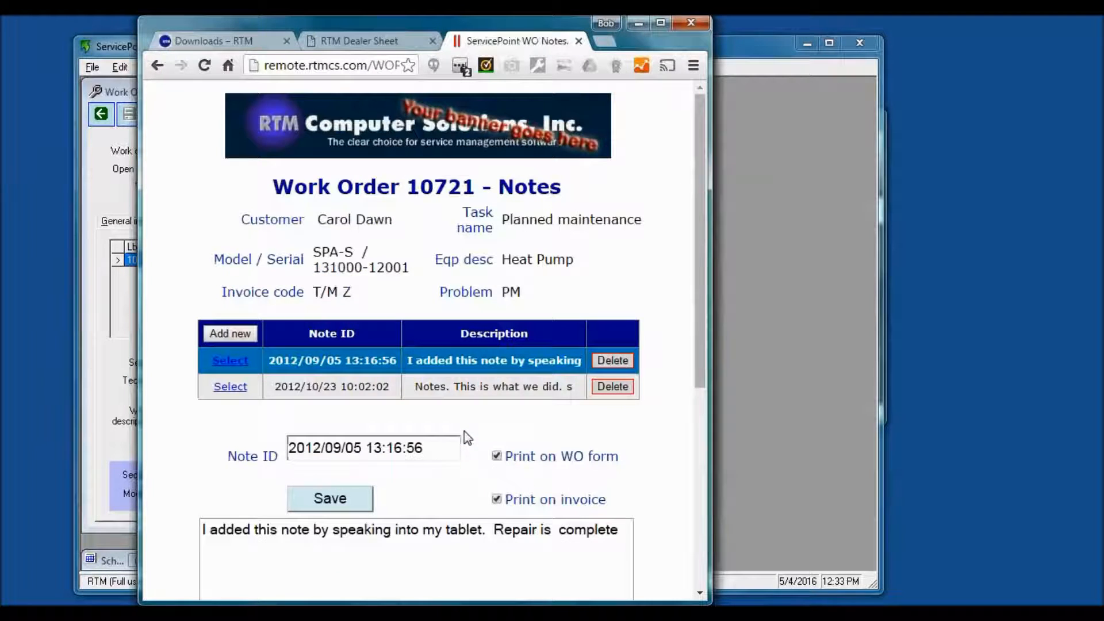
scroll(464, 430, "down", 3)
scroll(466, 434, "down", 1)
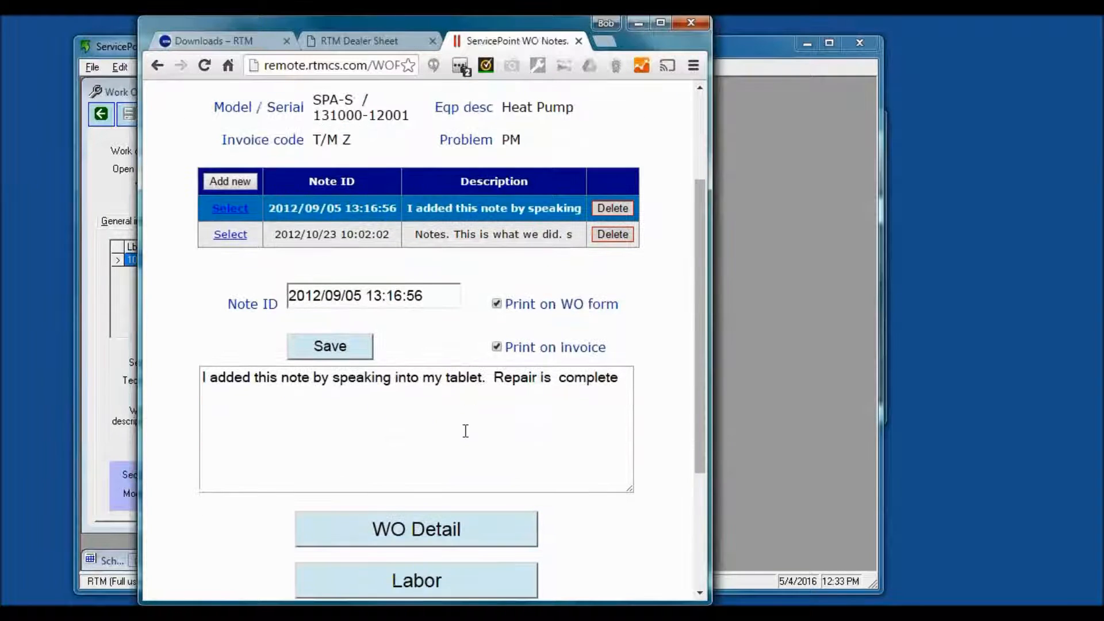
scroll(465, 431, "up", 3)
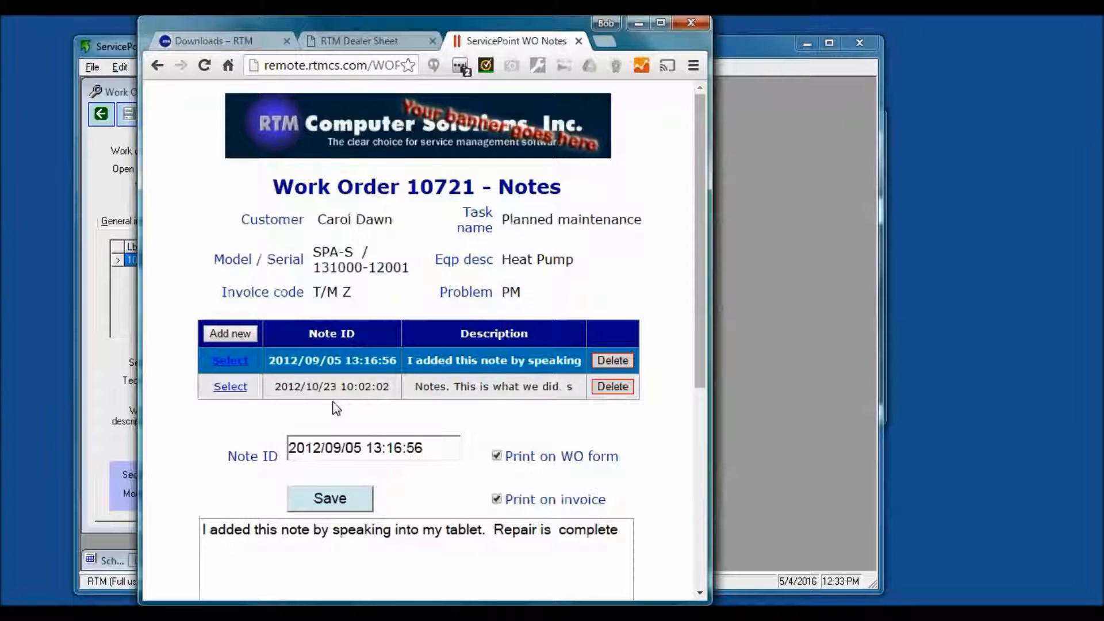
scroll(338, 412, "down", 5)
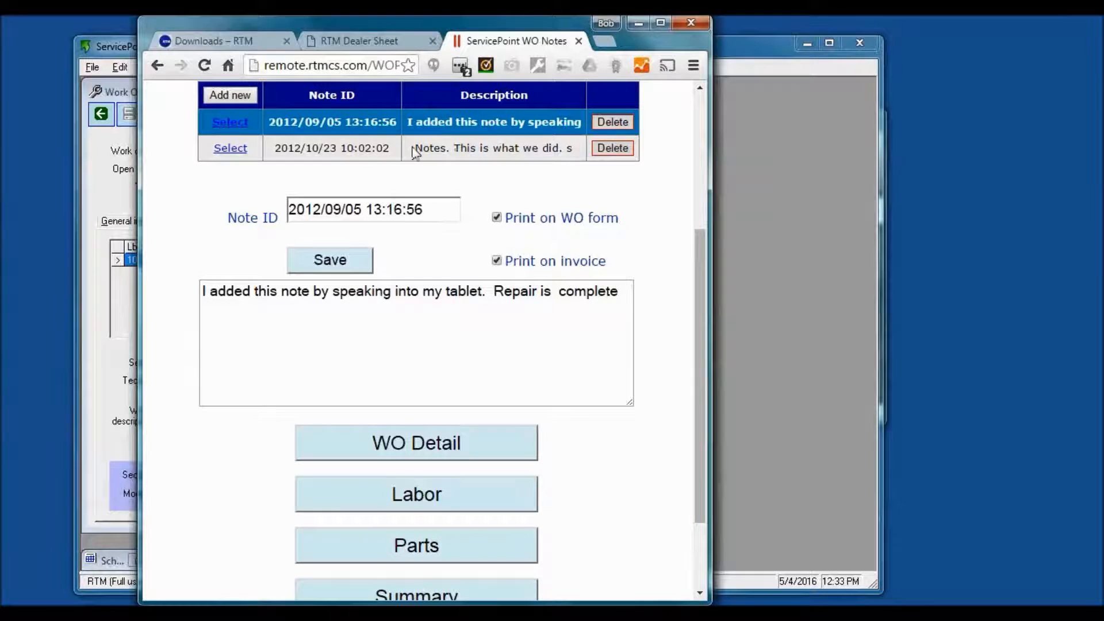
scroll(412, 155, "down", 2)
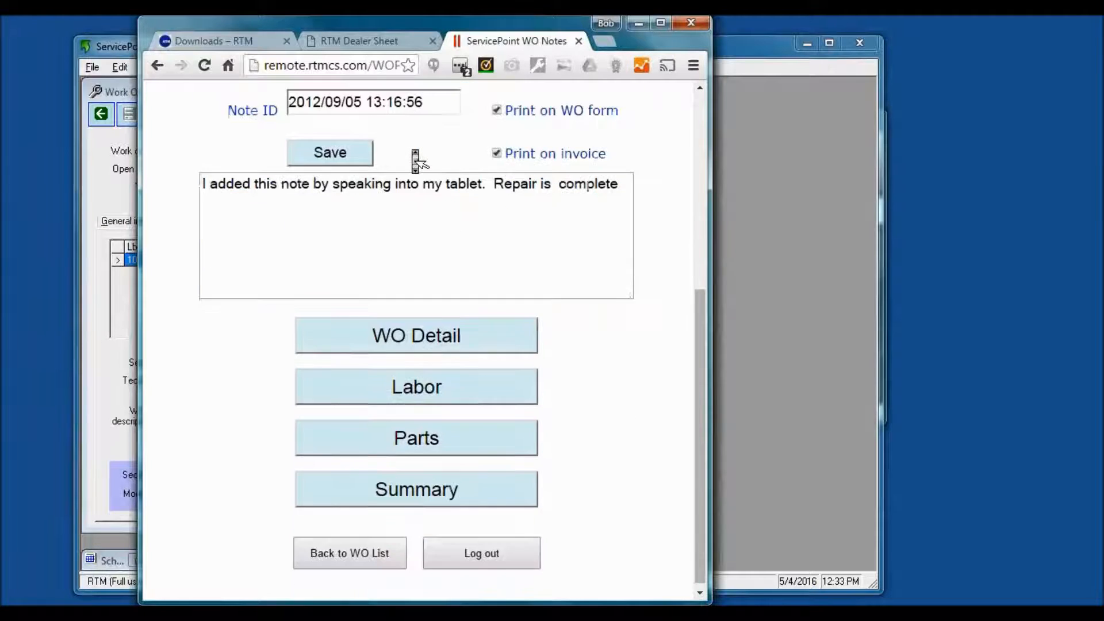
Open the work order's summary page and review its customer signature and the parts, labor and gross totals
left_click(485, 483)
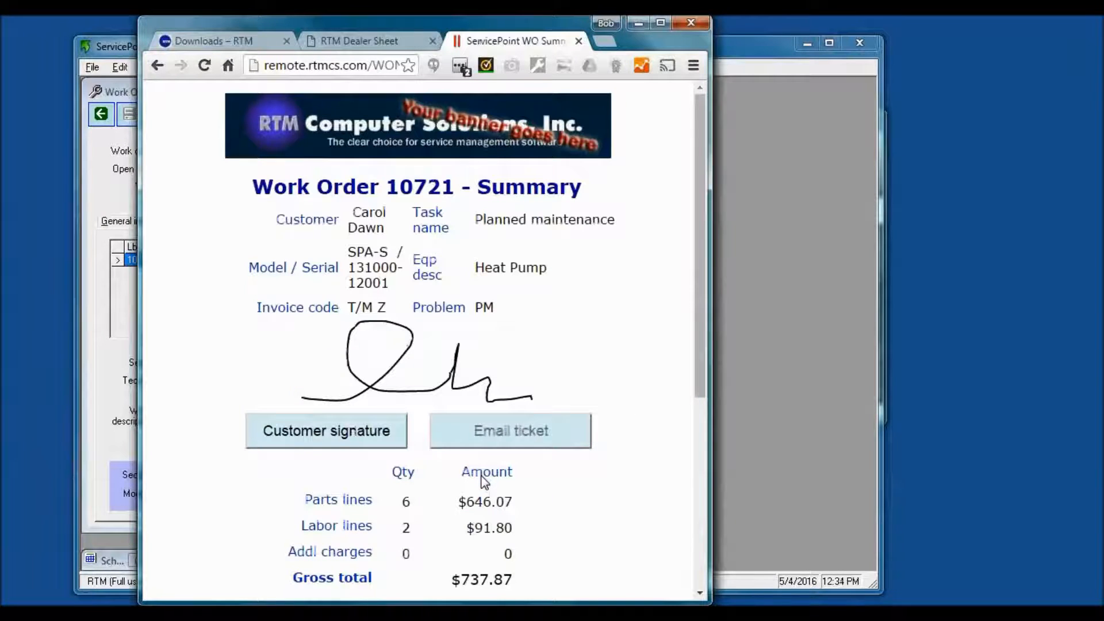
scroll(485, 482, "down", 1)
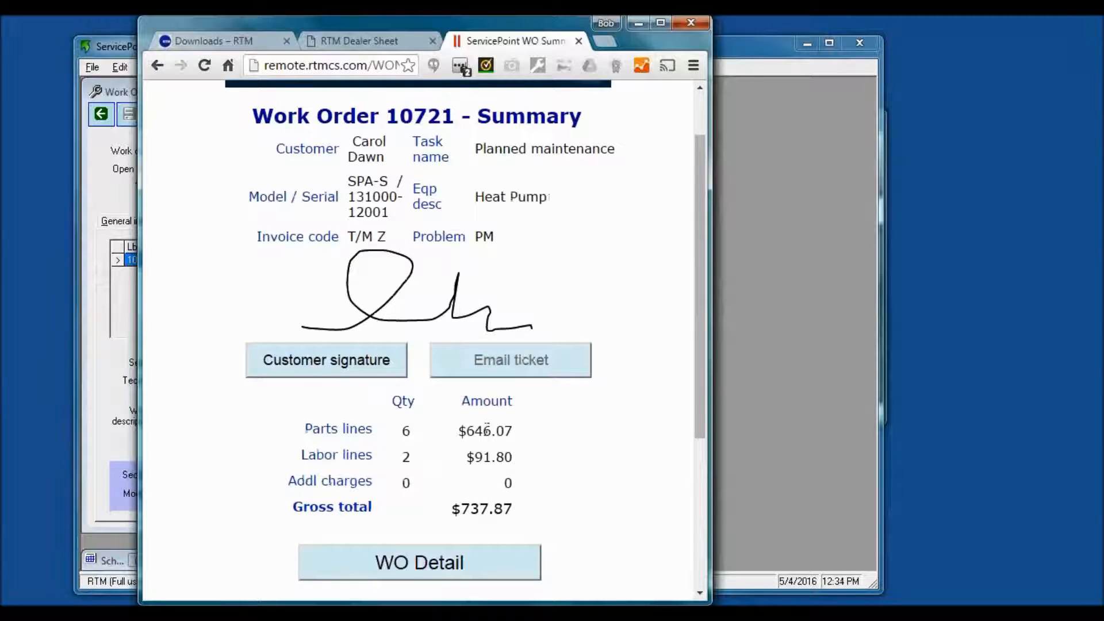
scroll(486, 437, "down", 2)
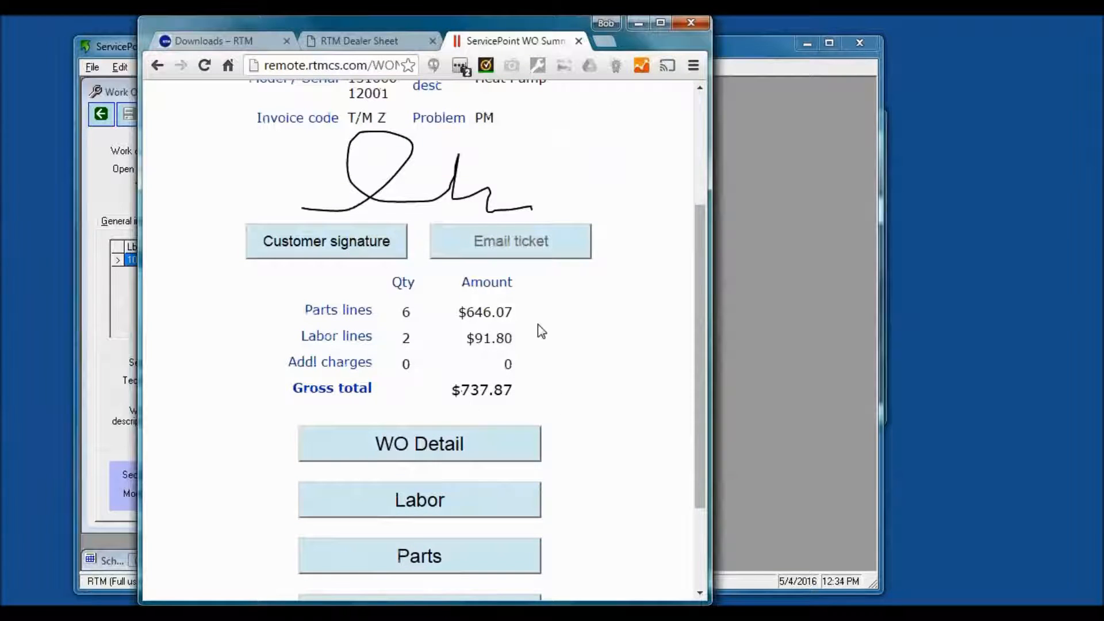
Capture a new customer signature on the summary by signing freehand, entering the signer's name and accepting it
left_click(327, 252)
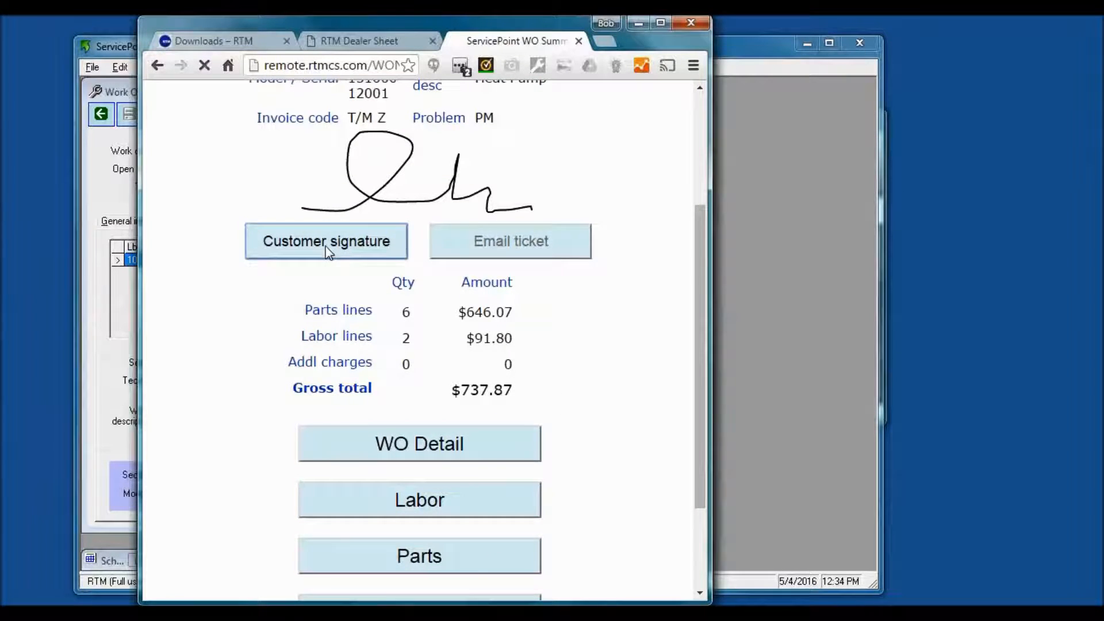
mouse_move(302, 349)
left_mouse_down()
mouse_move(313, 330)
mouse_move(441, 339)
left_mouse_up()
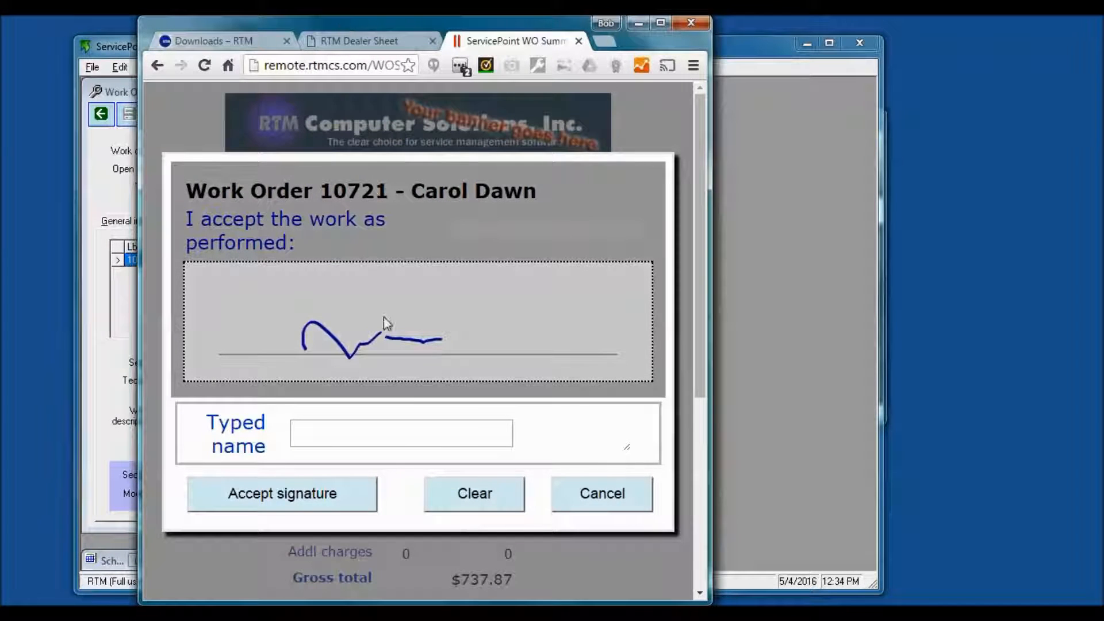
left_click(398, 438)
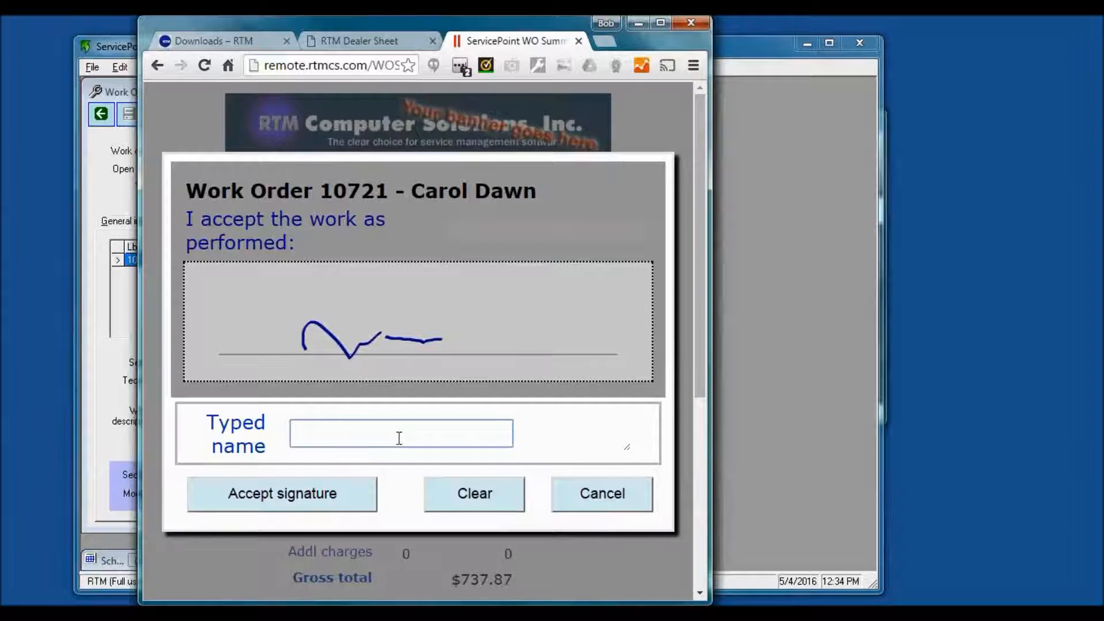
type("BOB")
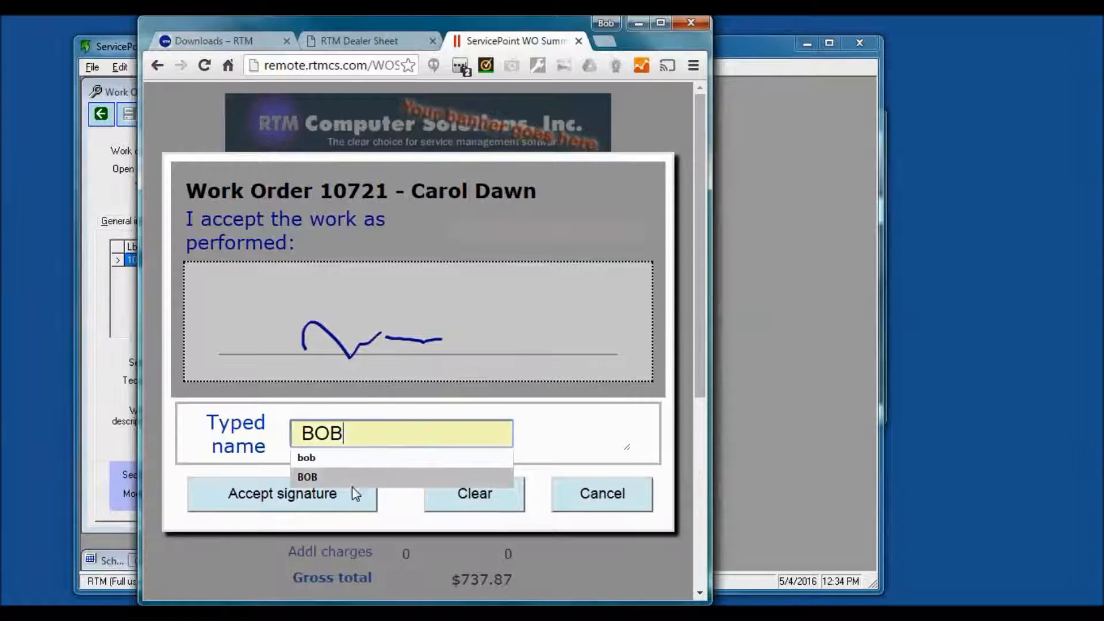
left_click(299, 499)
left_click(297, 496)
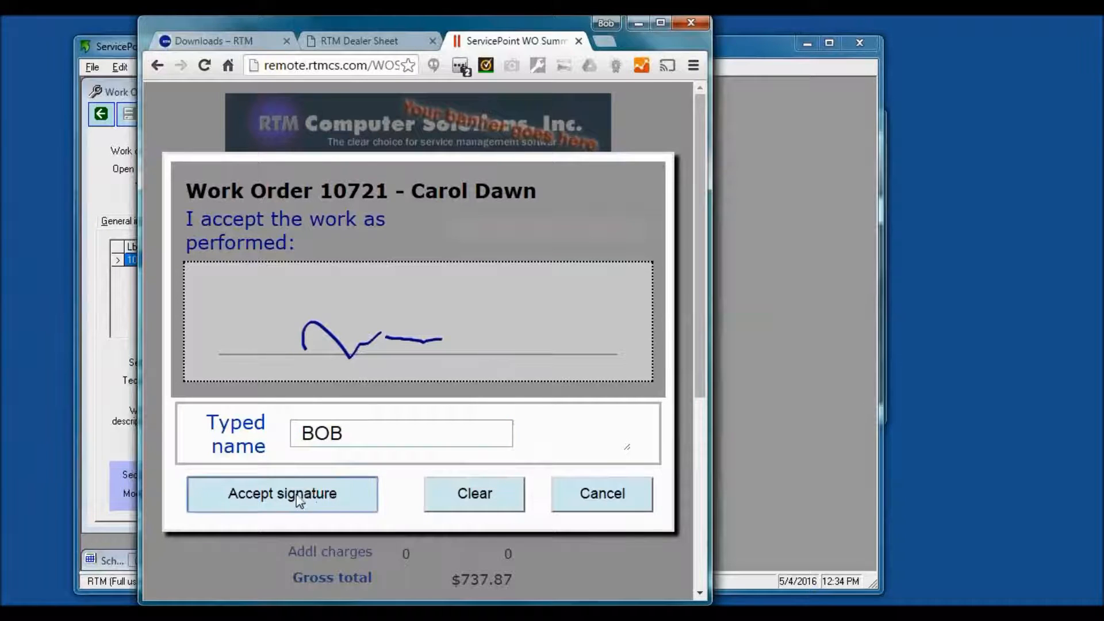
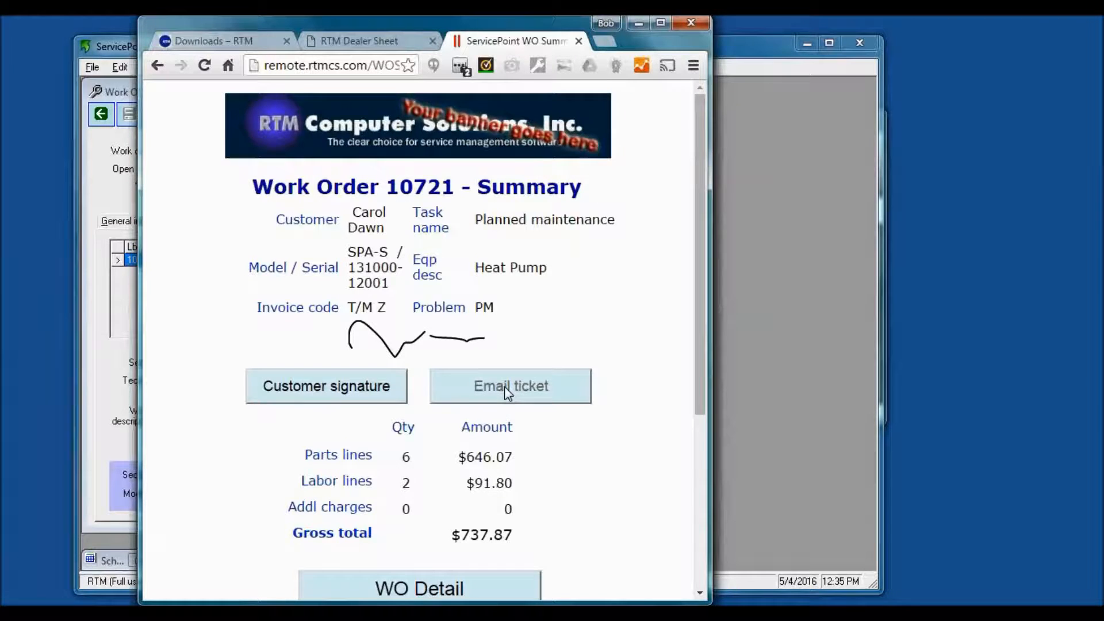
View the details of the second work order in the work order list, and log out of the web portal
scroll(505, 386, "down", 5)
left_click(381, 552)
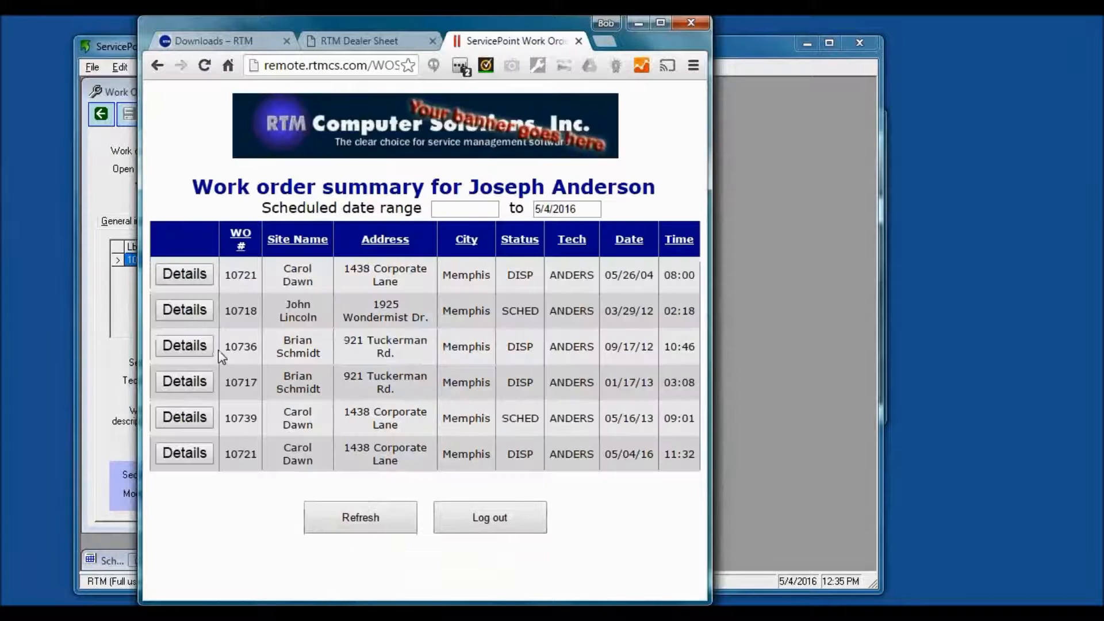
left_click(197, 310)
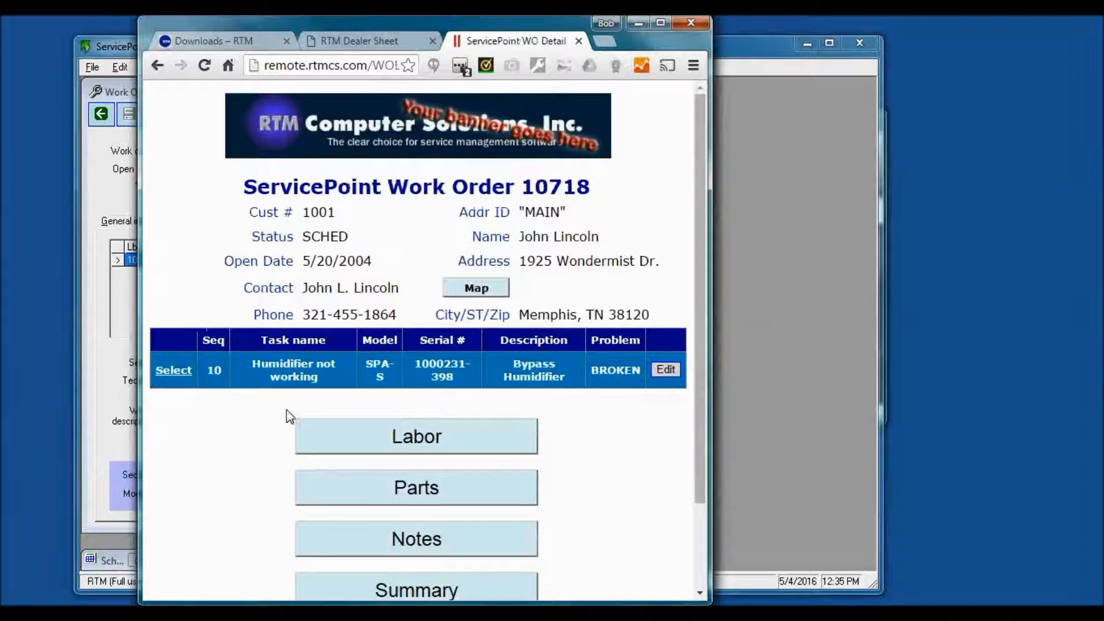
scroll(402, 339, "down", 2)
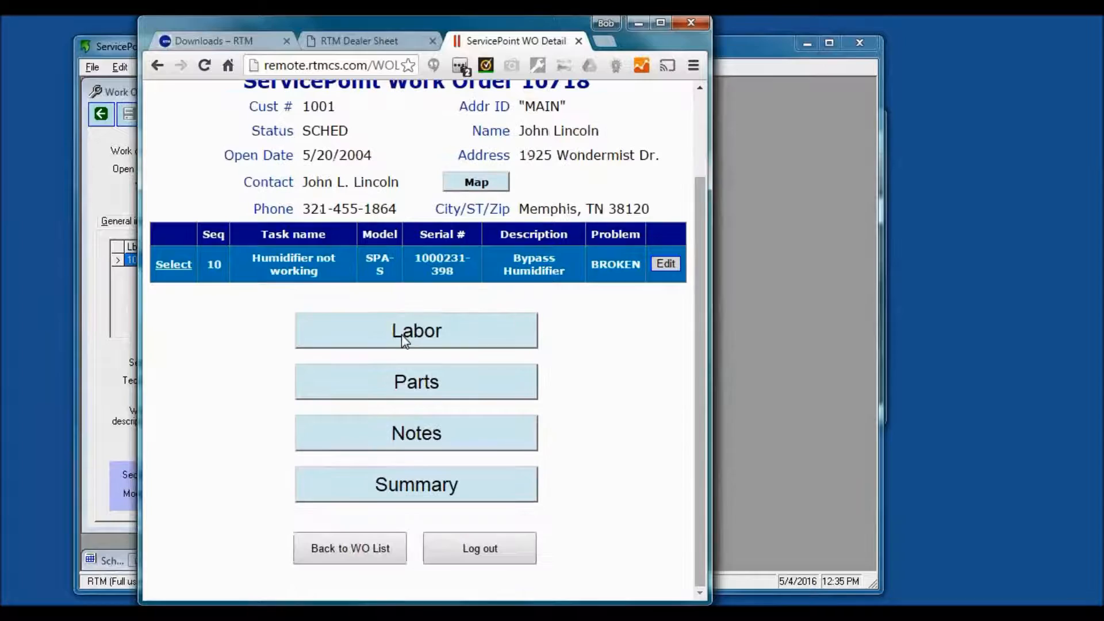
left_click(499, 551)
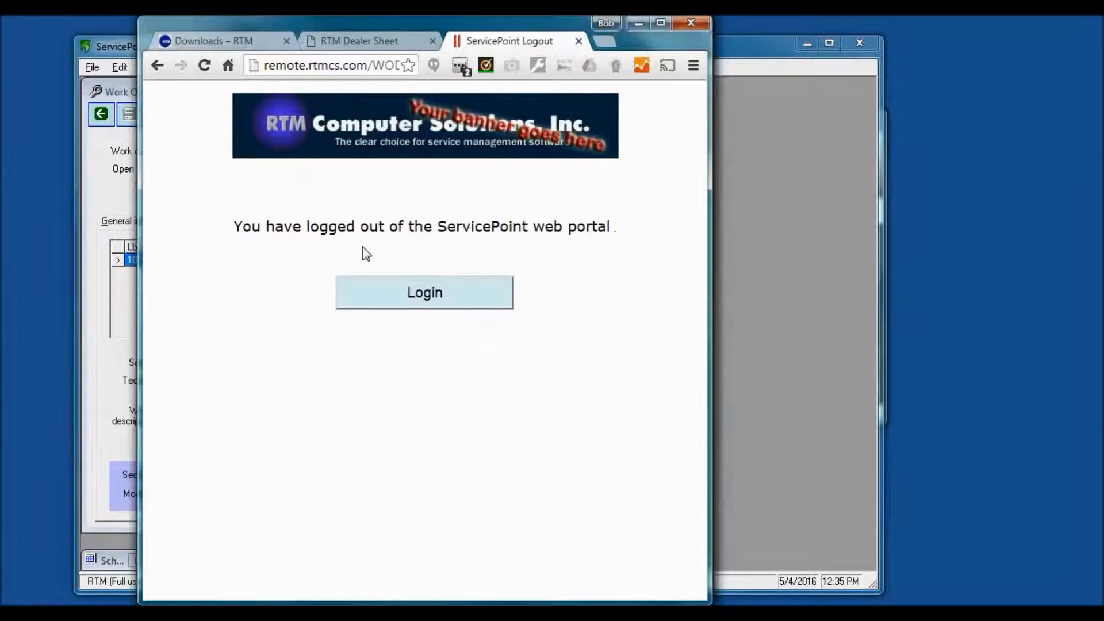
Switch to the ServicePoint desktop program and view the open work order's used parts and its notes, closing the notes window
left_click(119, 45)
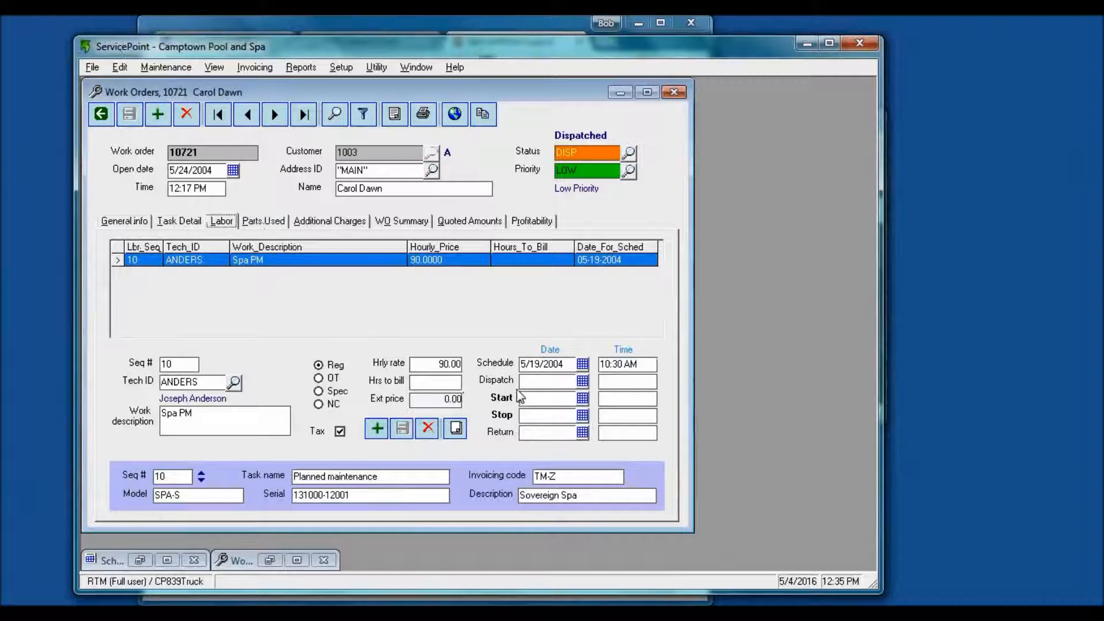
left_click(272, 224)
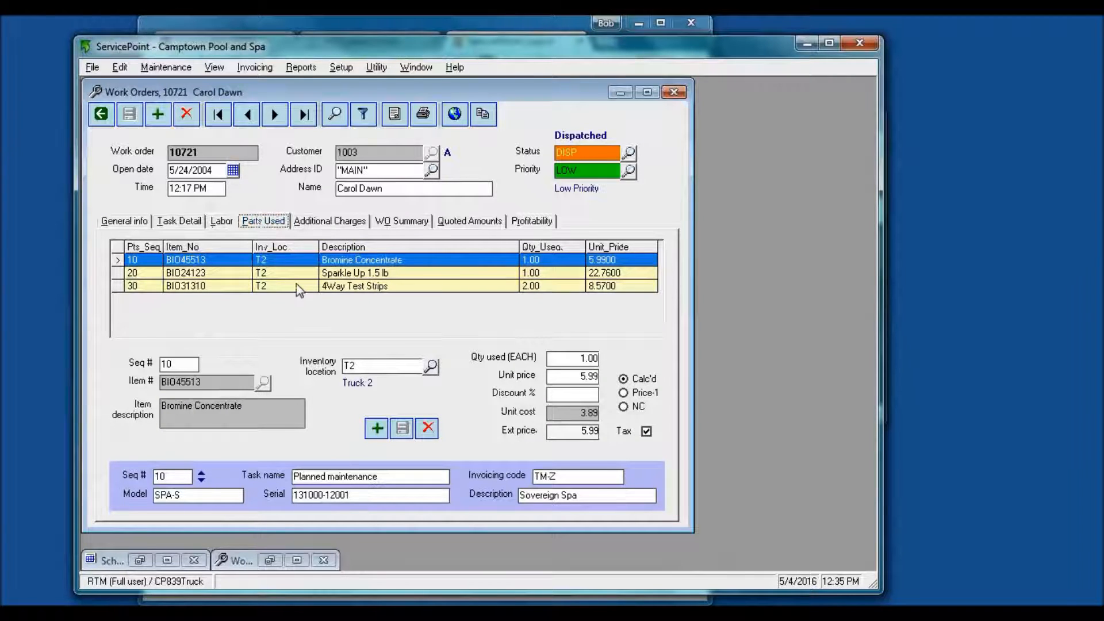
left_click(394, 114)
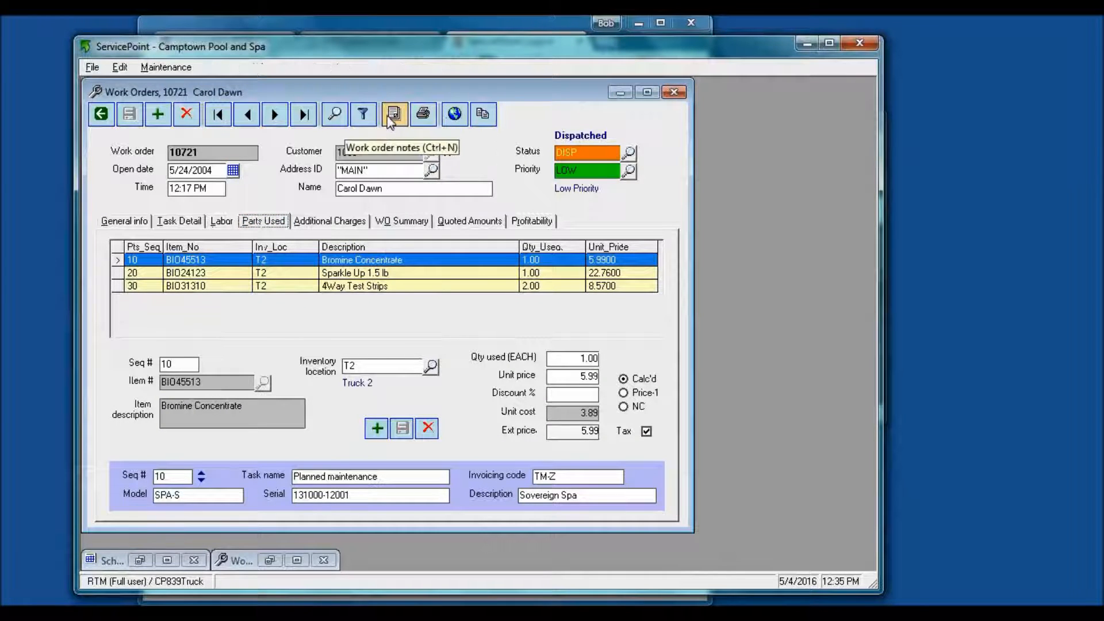
left_click(449, 136)
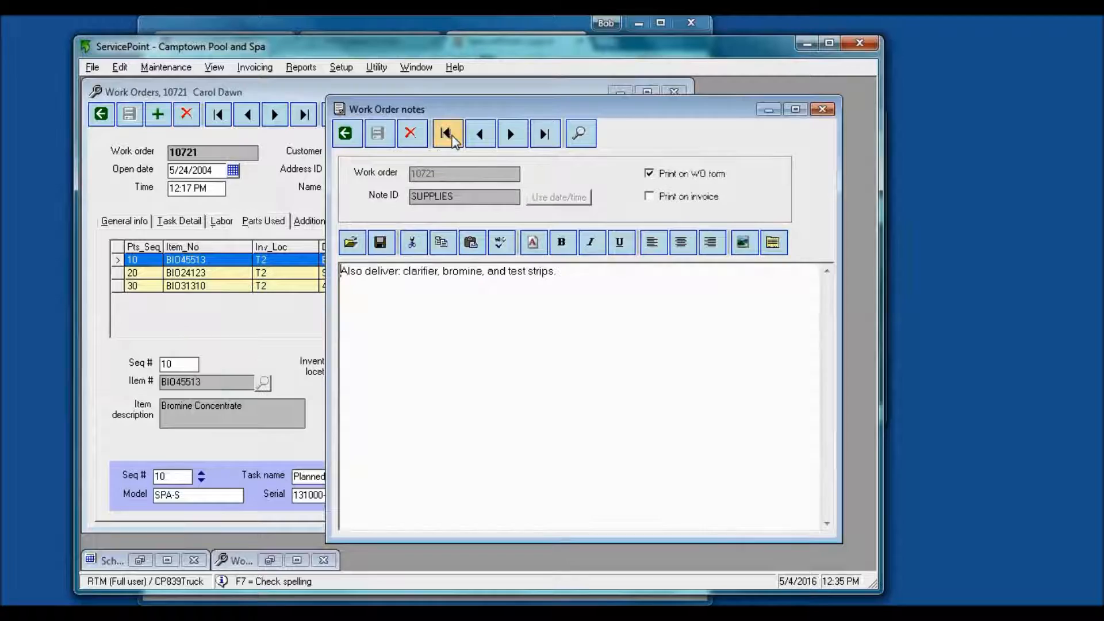
left_click(344, 134)
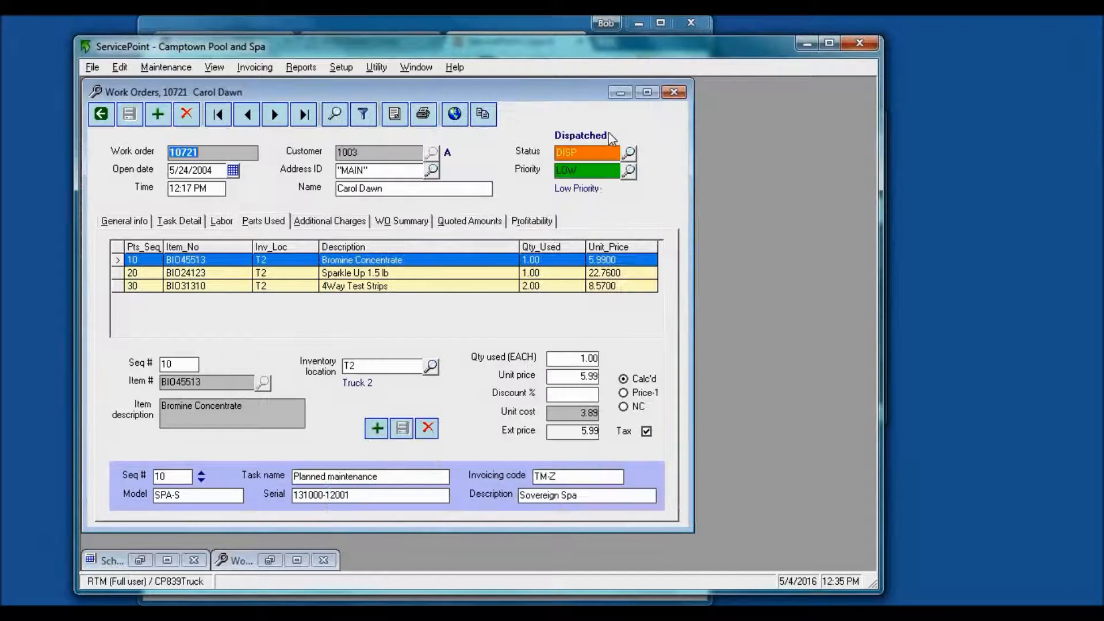
Set the work order's status to RFI (Ready for Invoicing) using the status code lookup
left_click(631, 154)
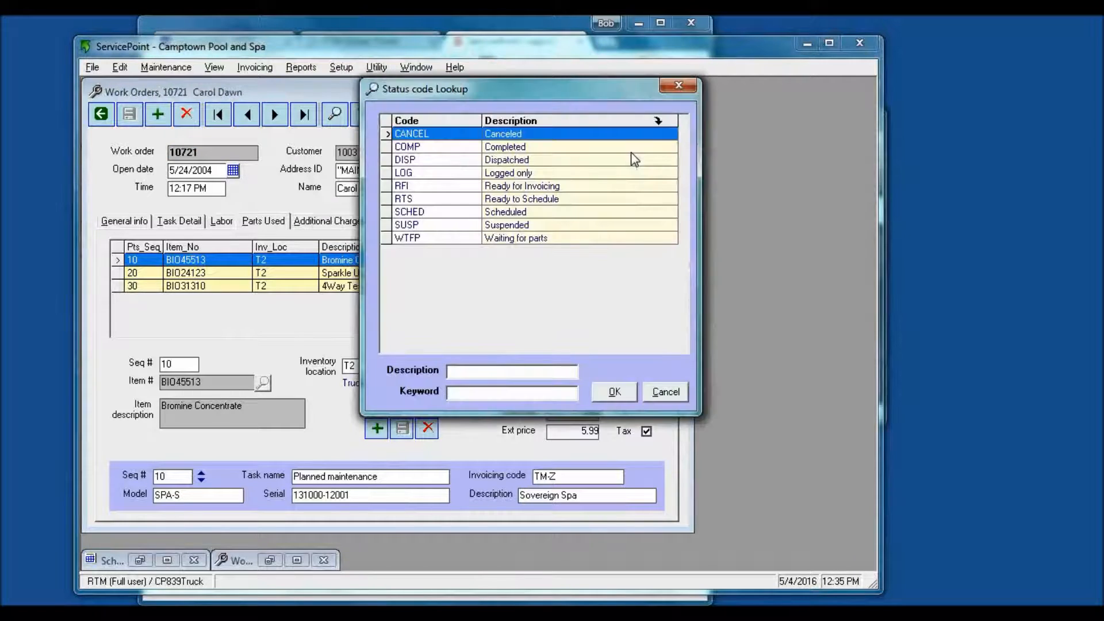
left_click(618, 188)
double_click(619, 188)
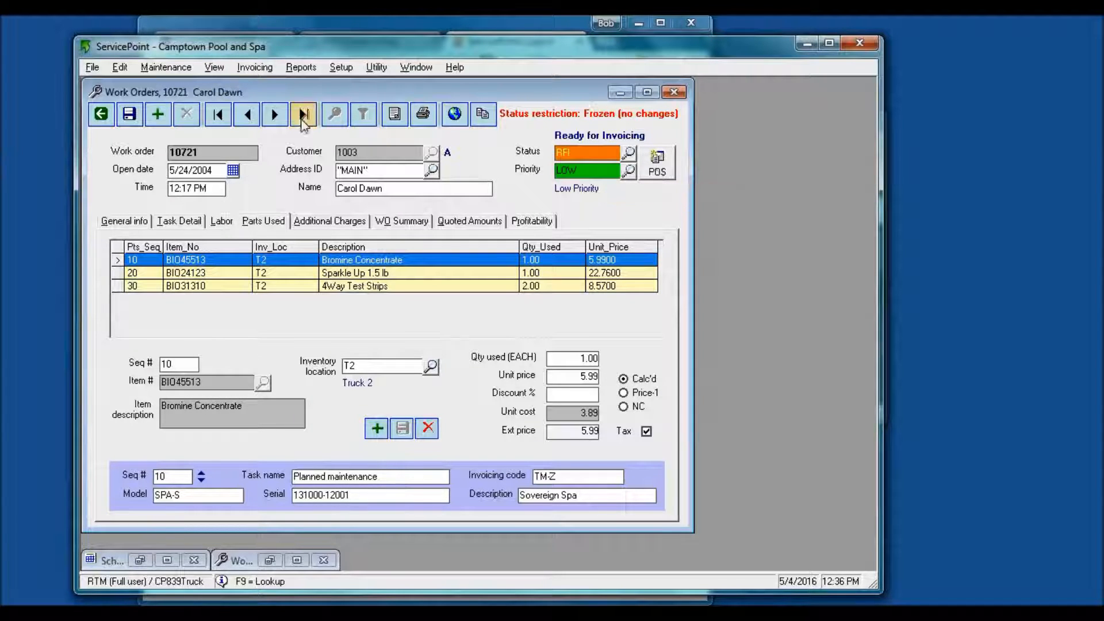
Review the available work order invoicing commands without running any of them
left_click(246, 73)
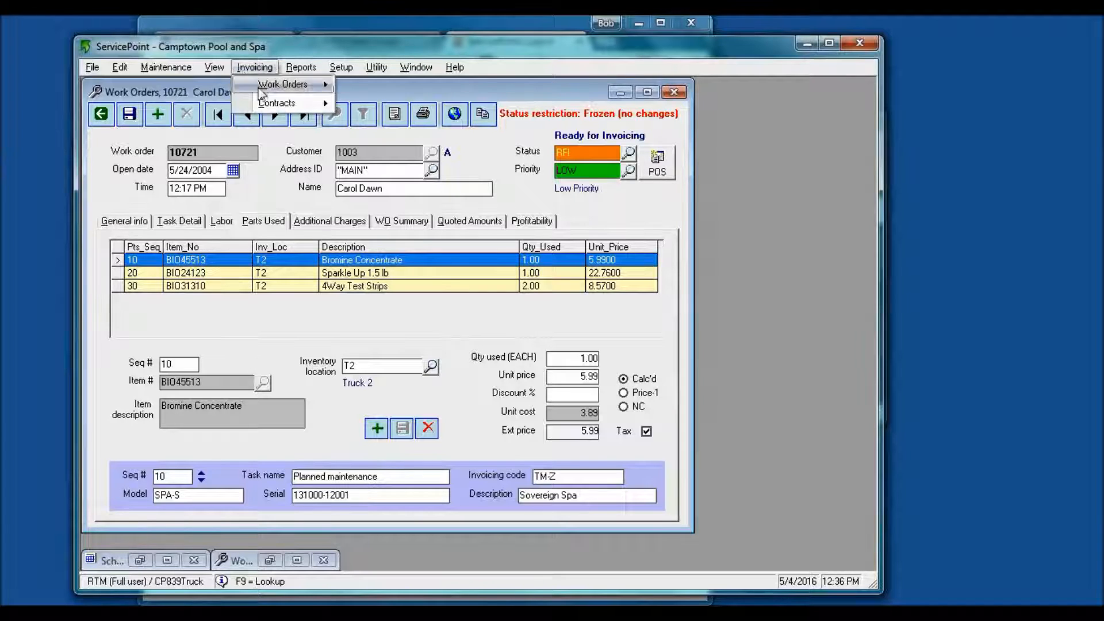
mouse_move(260, 92)
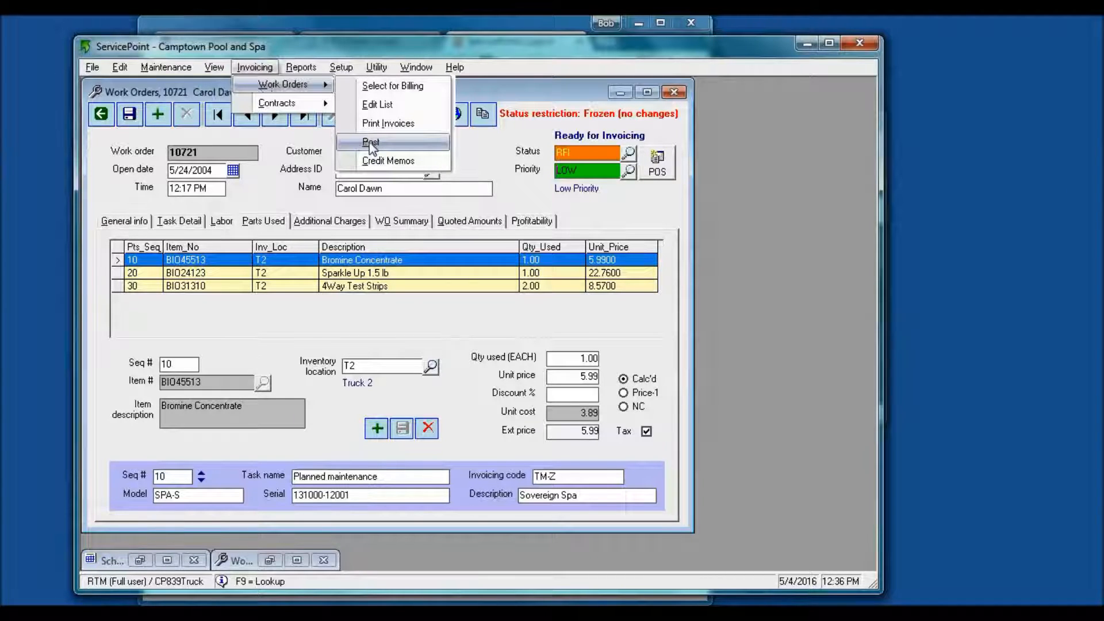
left_click(508, 93)
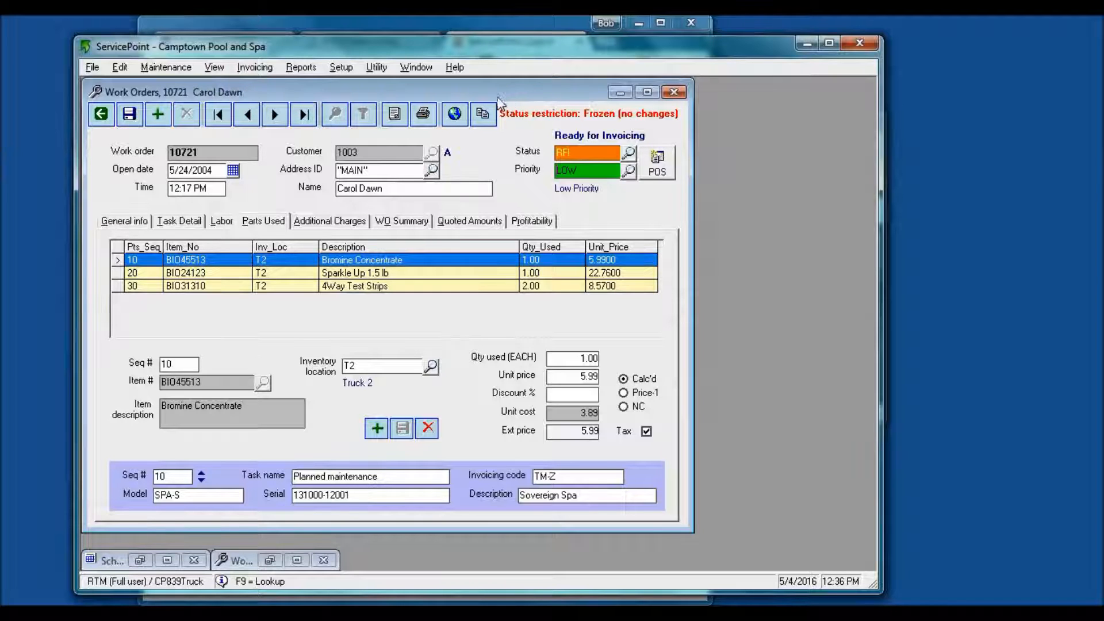
Open the Forms Groups setup, browse to the REGWO group, and move its window clear of the work order's header
left_click(341, 67)
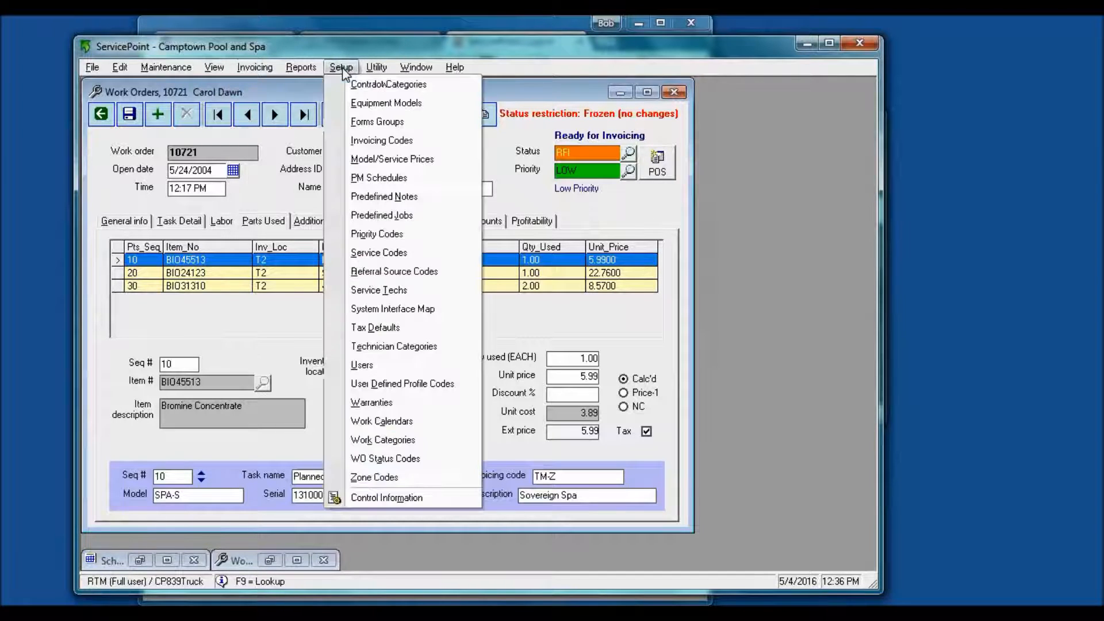
left_click(356, 128)
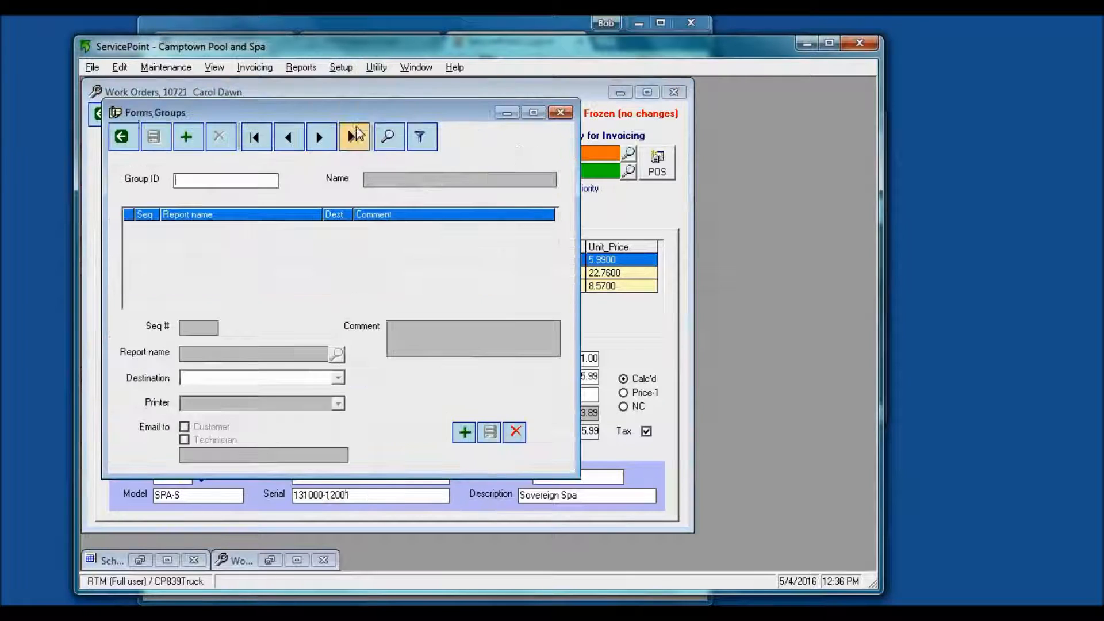
left_click(352, 138)
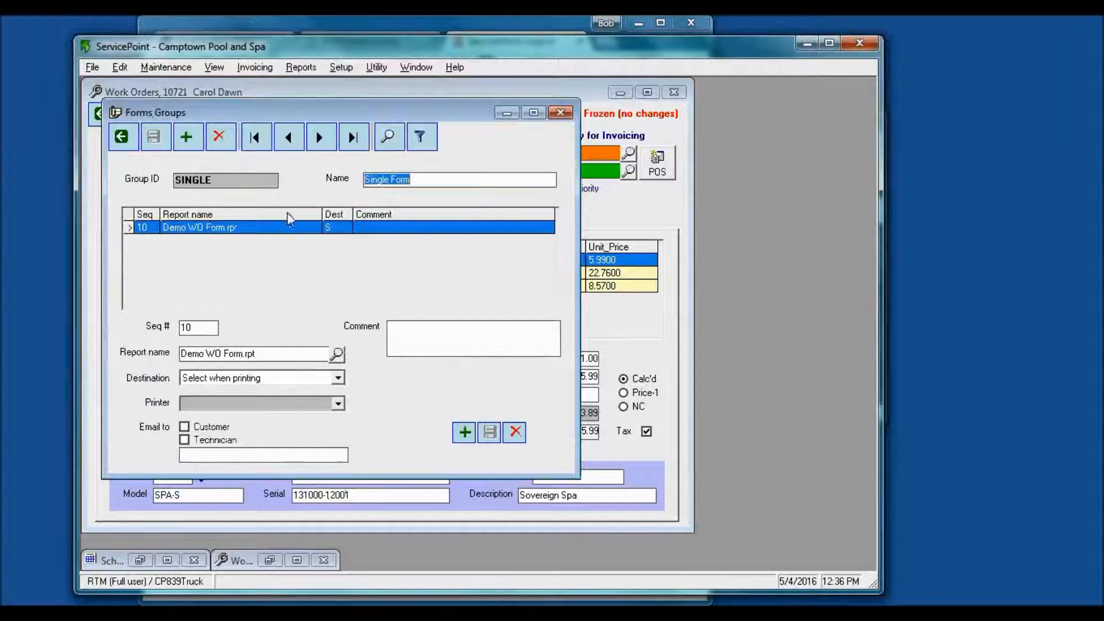
left_click(290, 138)
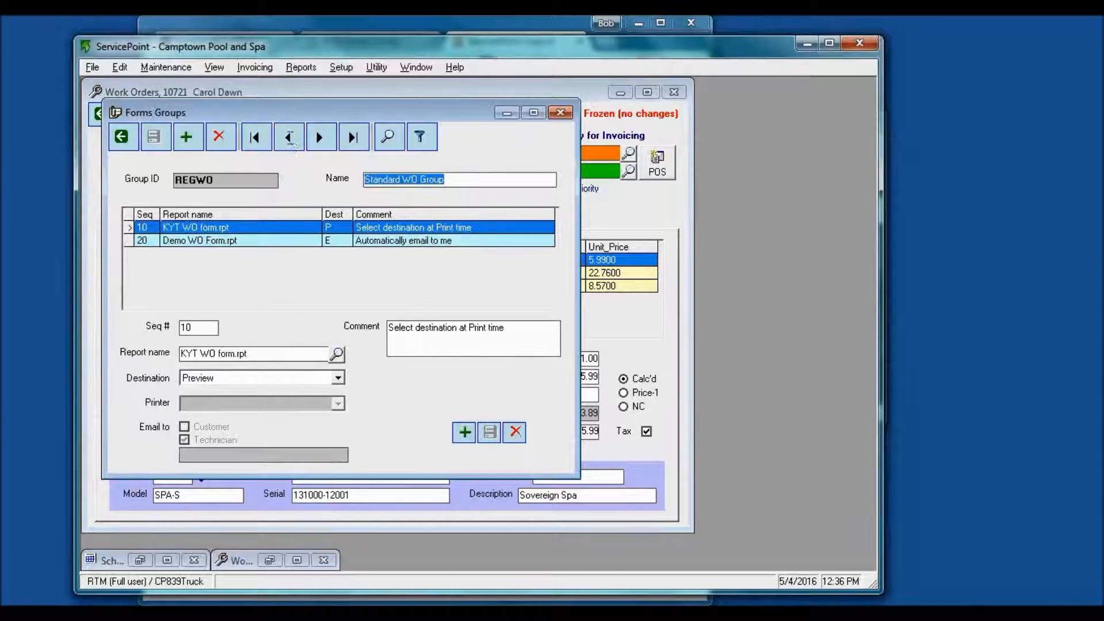
left_click_drag(450, 115, 660, 192)
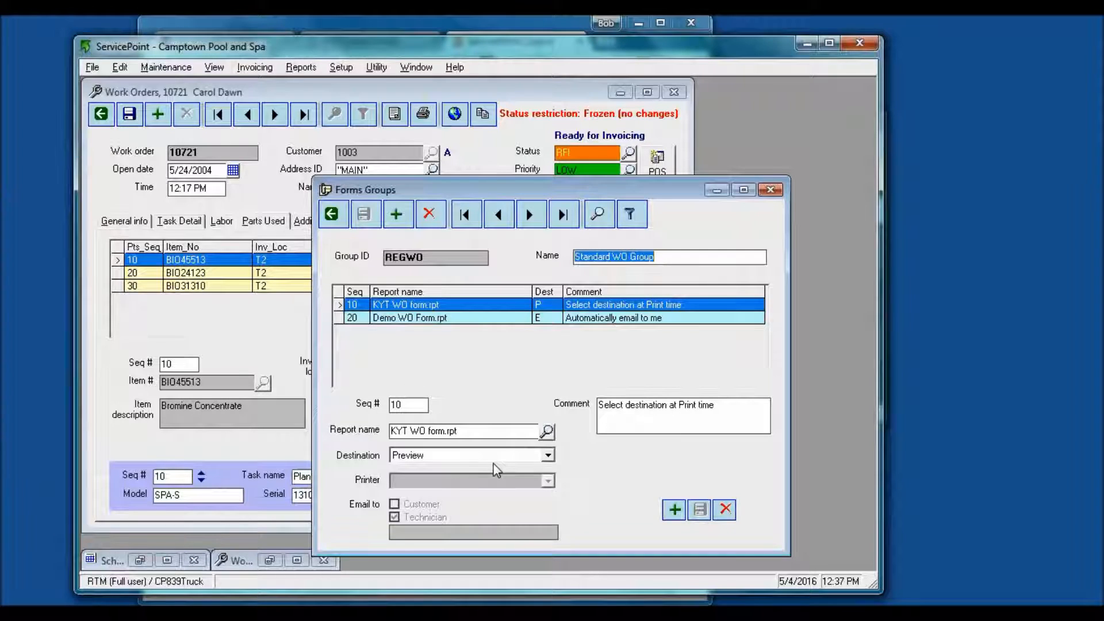
Try KYT WO form.rpt's destination options: Select when printing, Allow user to select printer, and Route to specific printer with Canon Inkjet iP2600 series
left_click(550, 456)
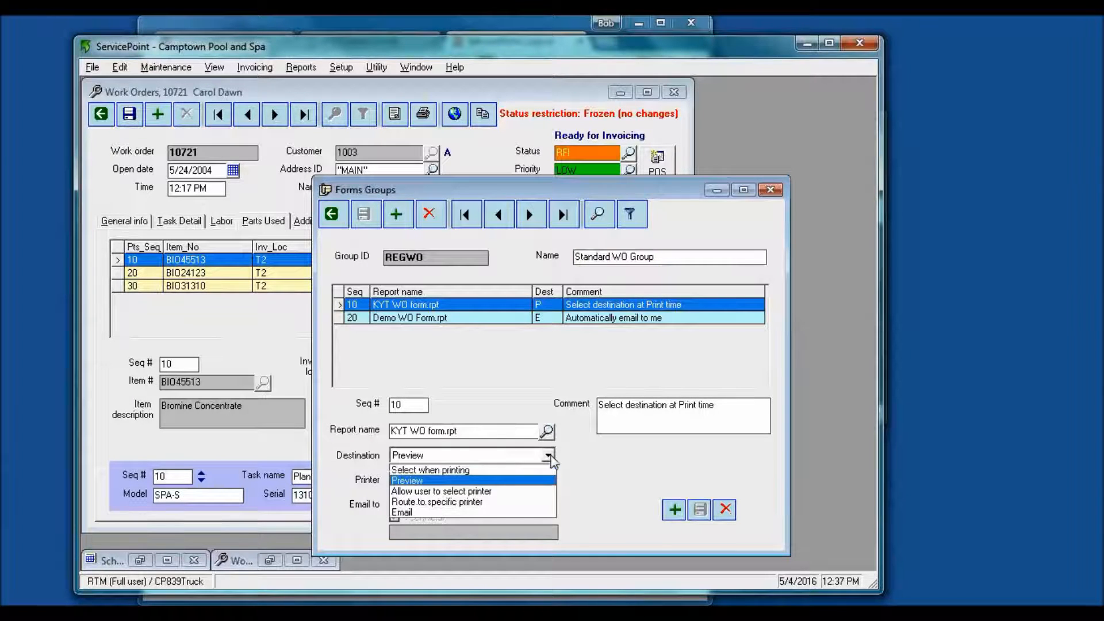
left_click(512, 471)
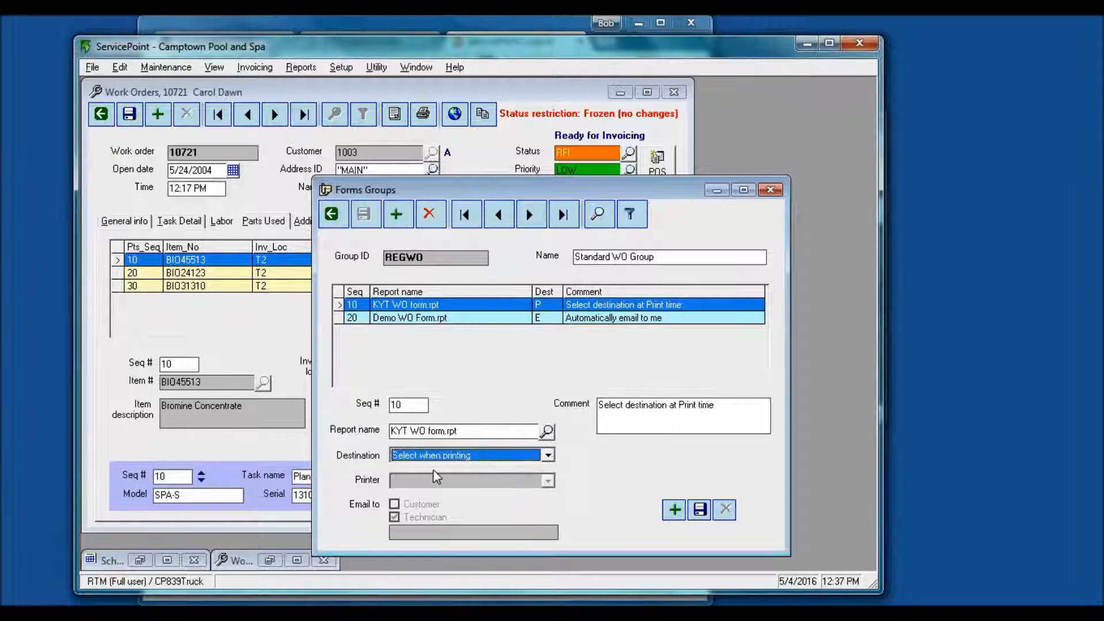
left_click(546, 456)
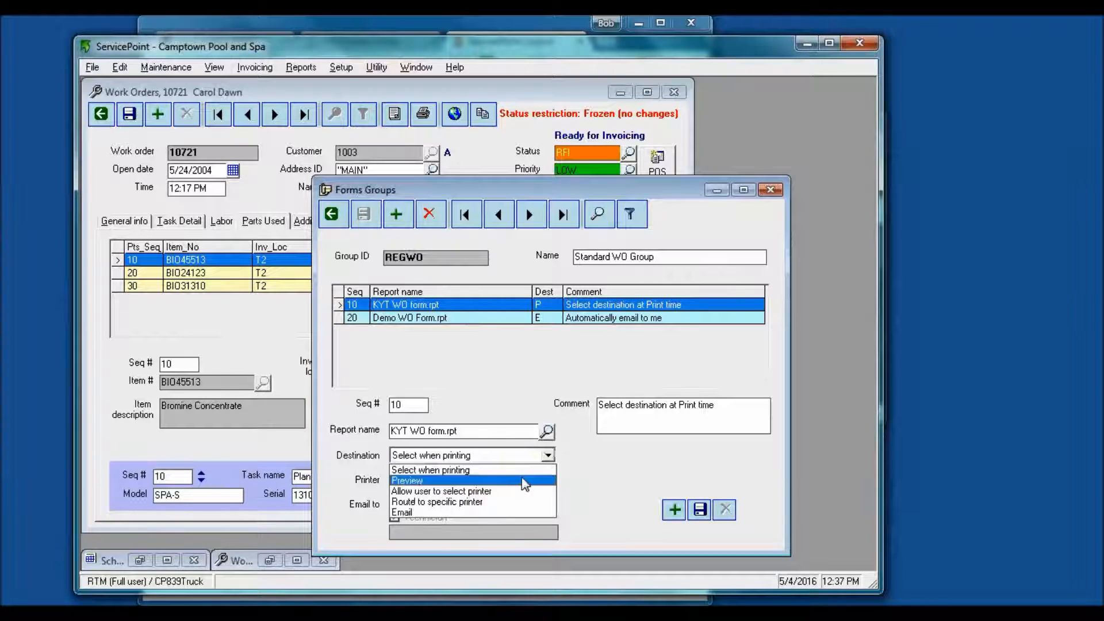
left_click(486, 492)
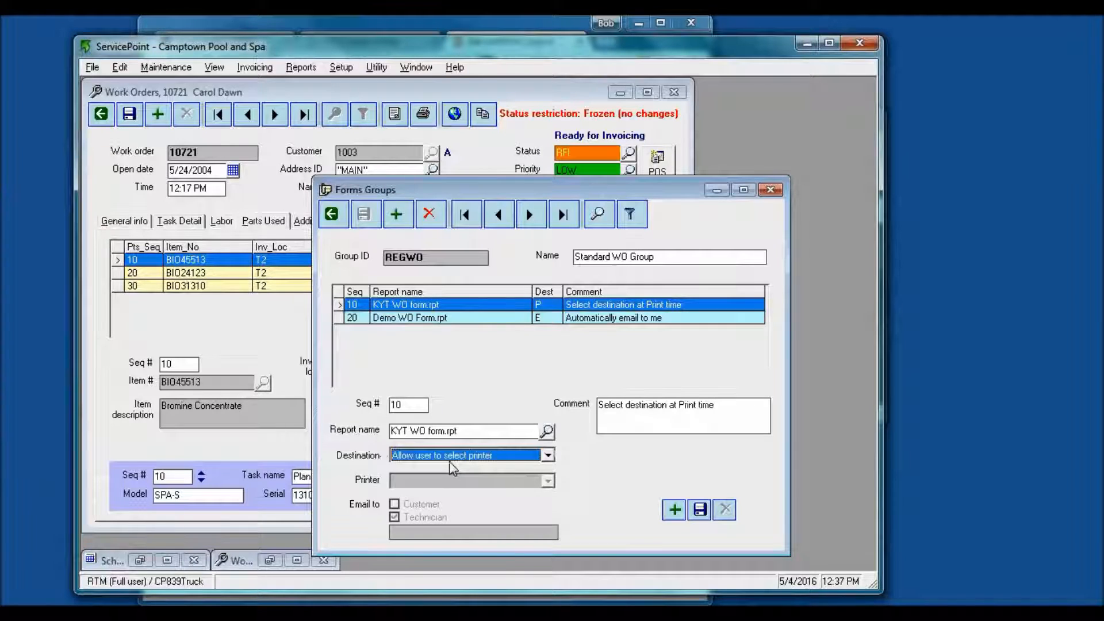
left_click(548, 455)
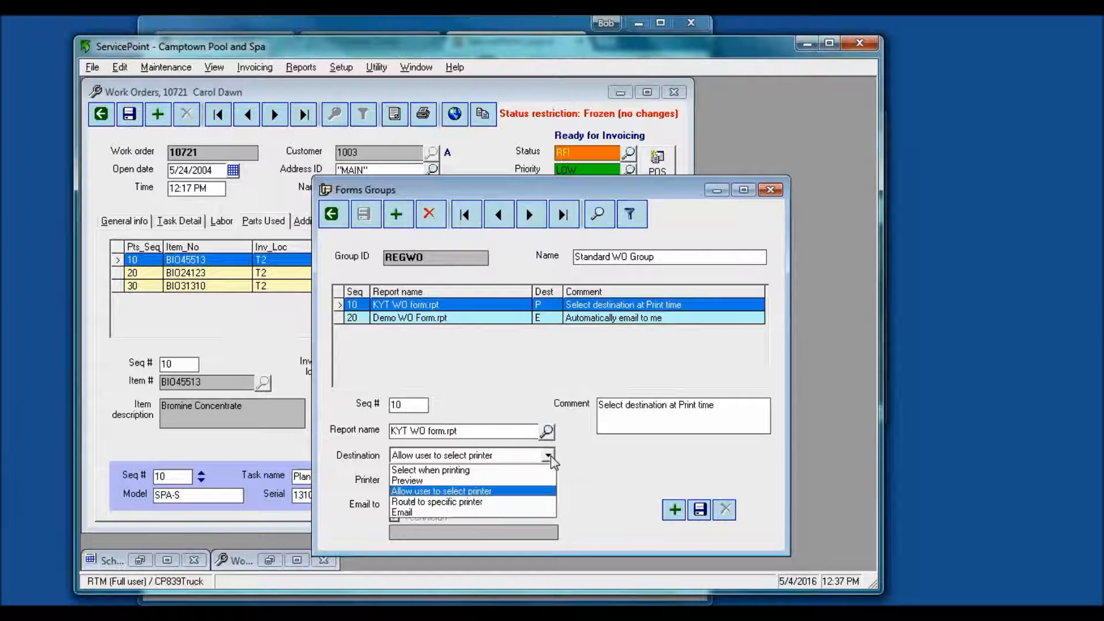
left_click(519, 502)
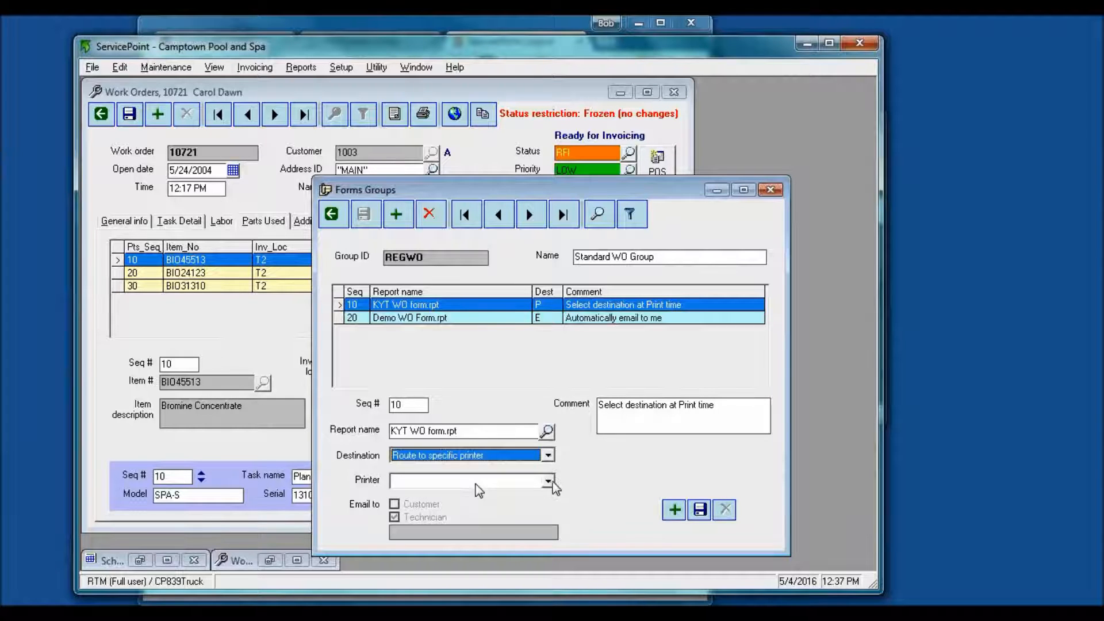
left_click(547, 481)
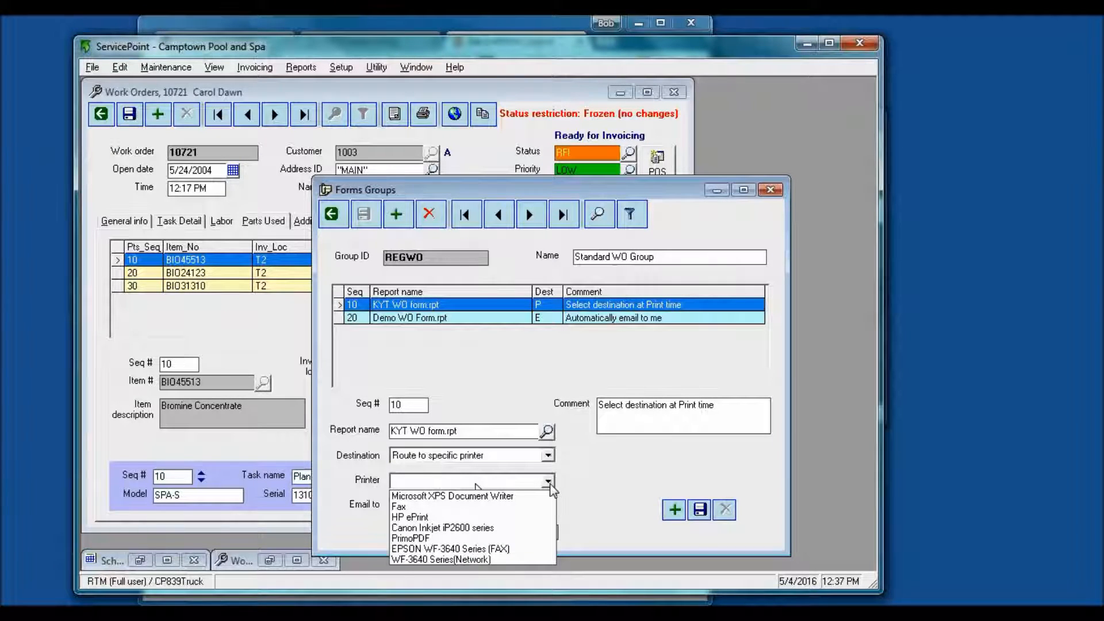
left_click(515, 528)
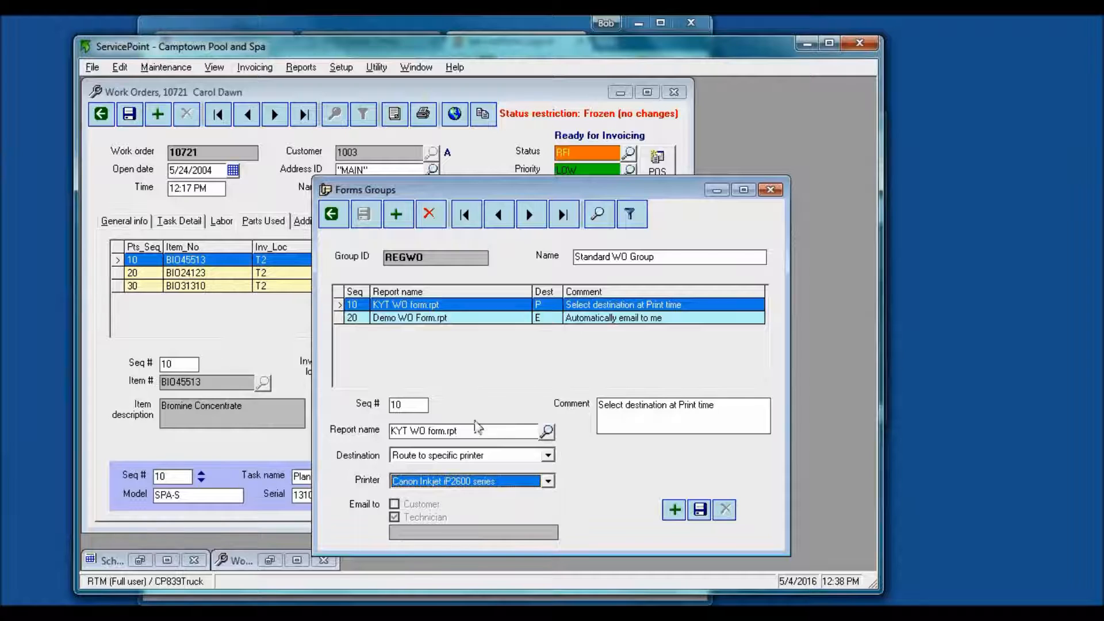
View the email destination settings of the Demo WO Form.rpt entry in the forms group
left_click(429, 322)
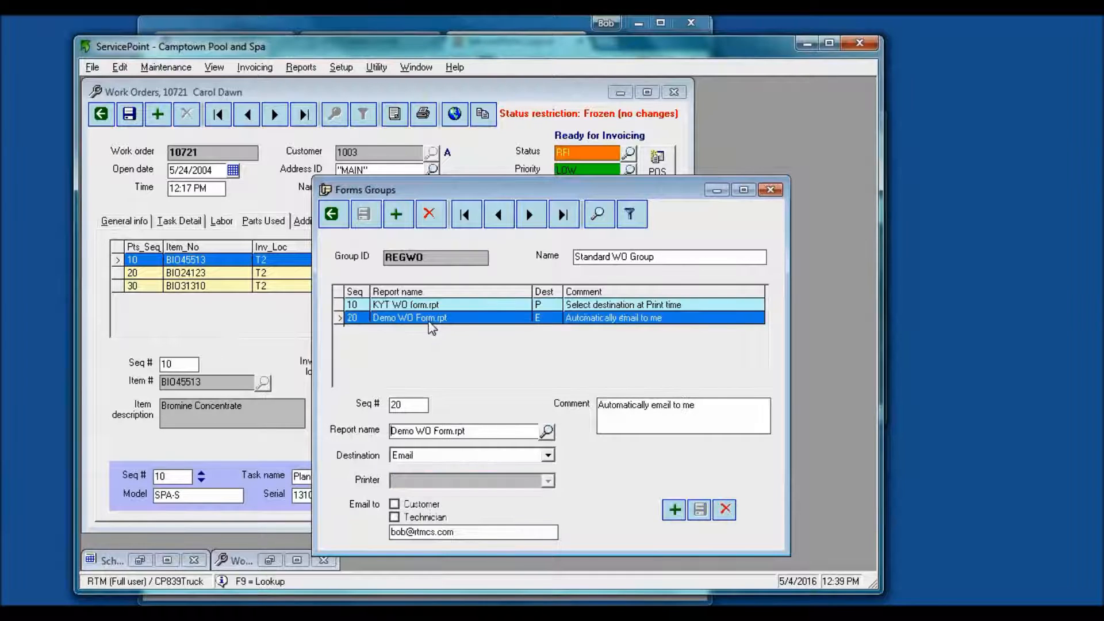
left_click(424, 305)
left_click(421, 317)
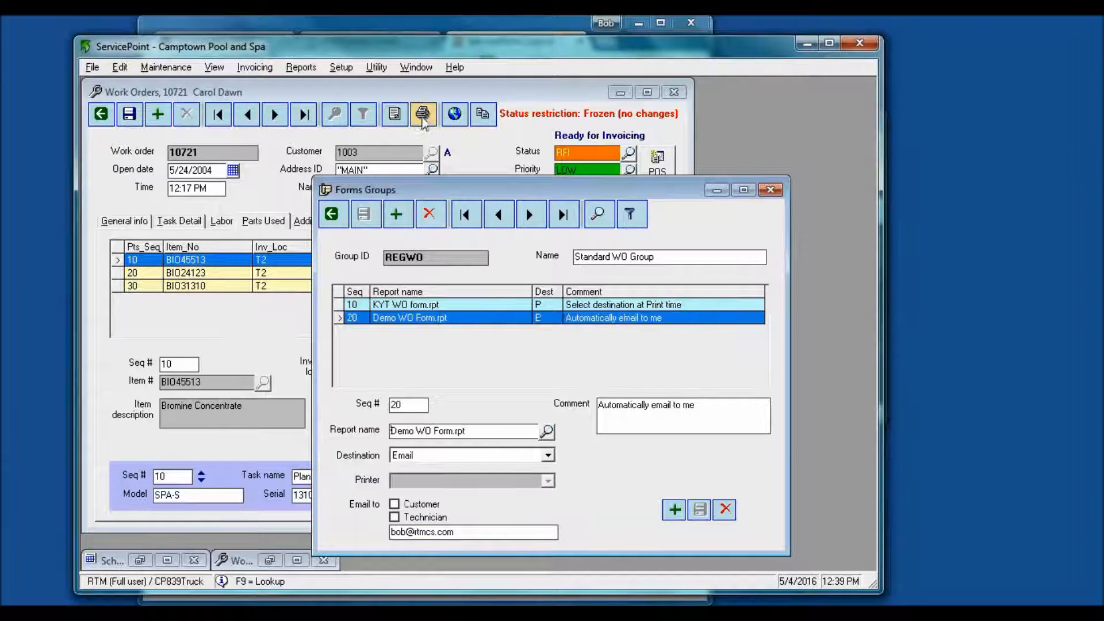
Save the open work order, preview its printed form in the DEMO WO FORM.RPT format, and close the preview and the forms group
left_click(422, 98)
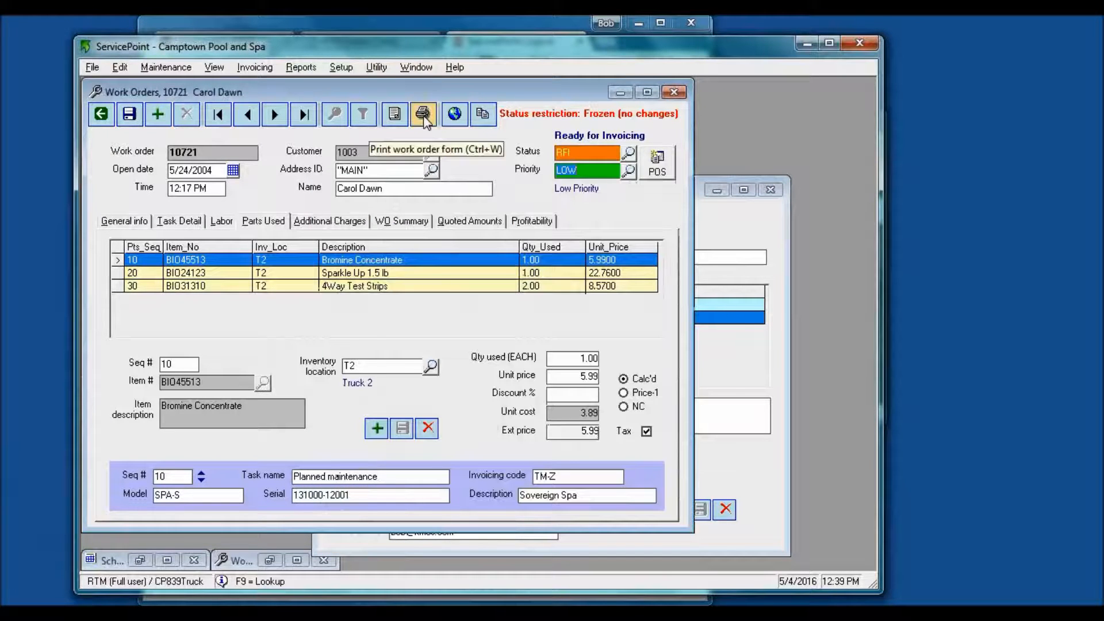
left_click(424, 115)
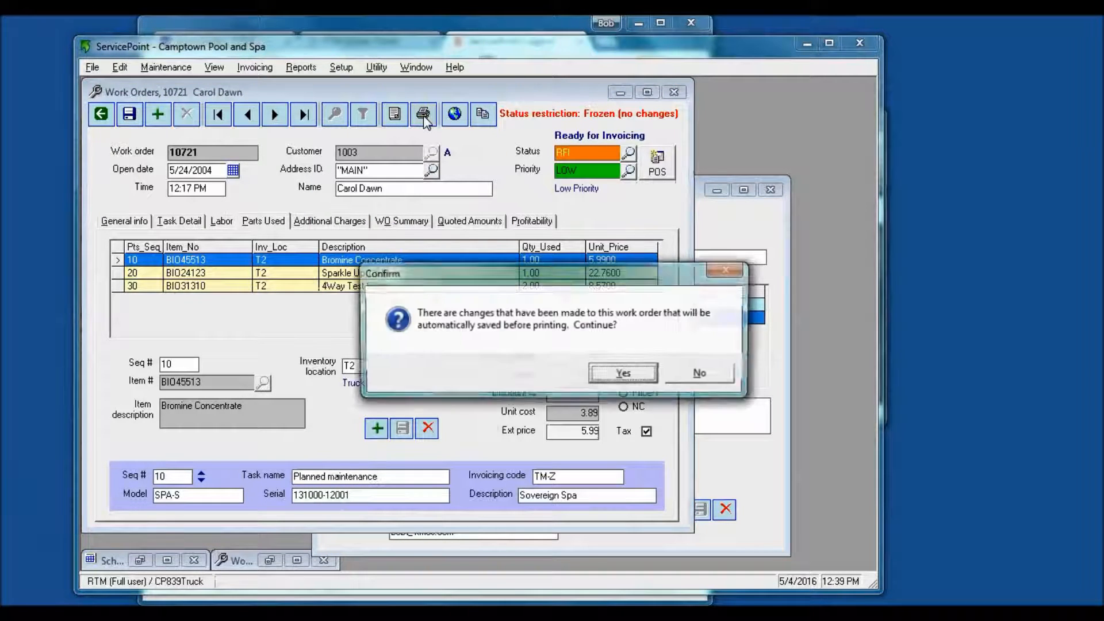
left_click(619, 374)
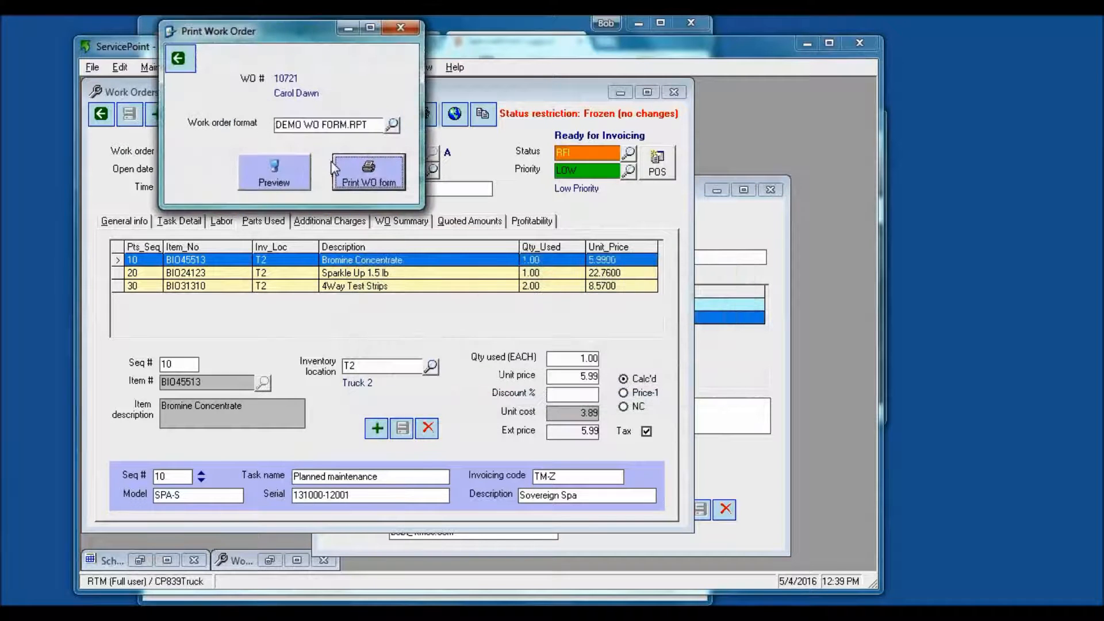
left_click(287, 167)
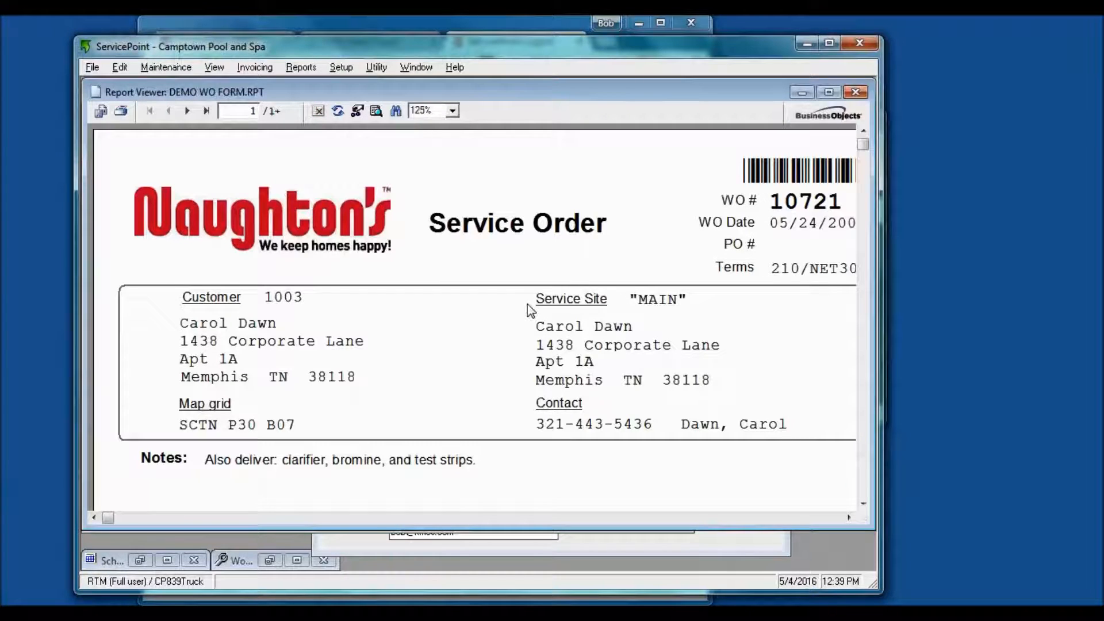
scroll(530, 310, "down", 8)
scroll(530, 310, "up", 6)
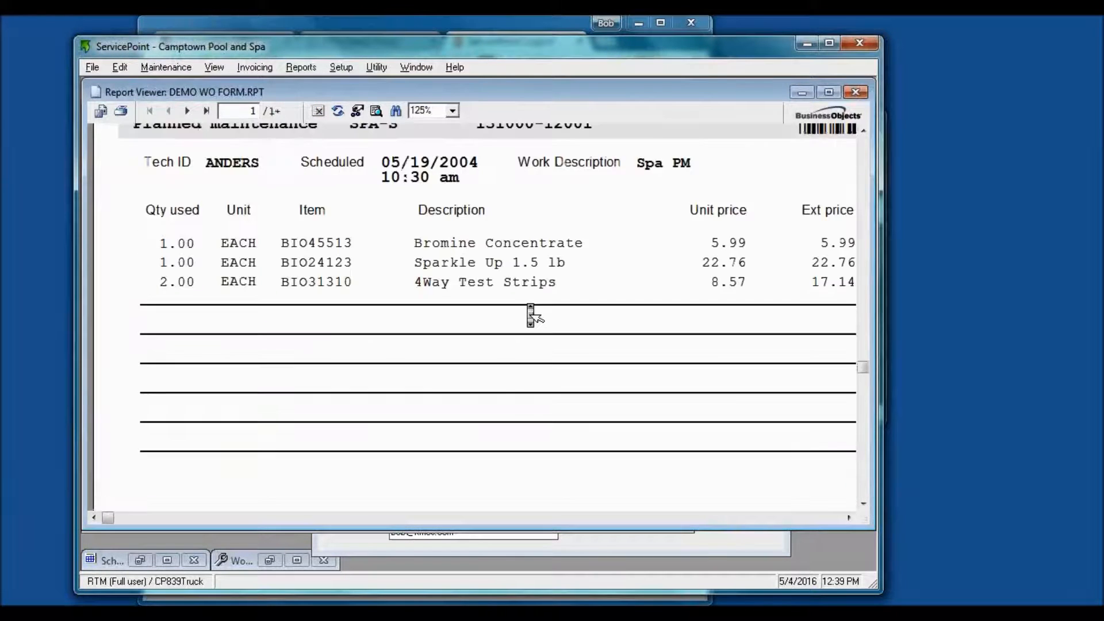
scroll(530, 311, "up", 3)
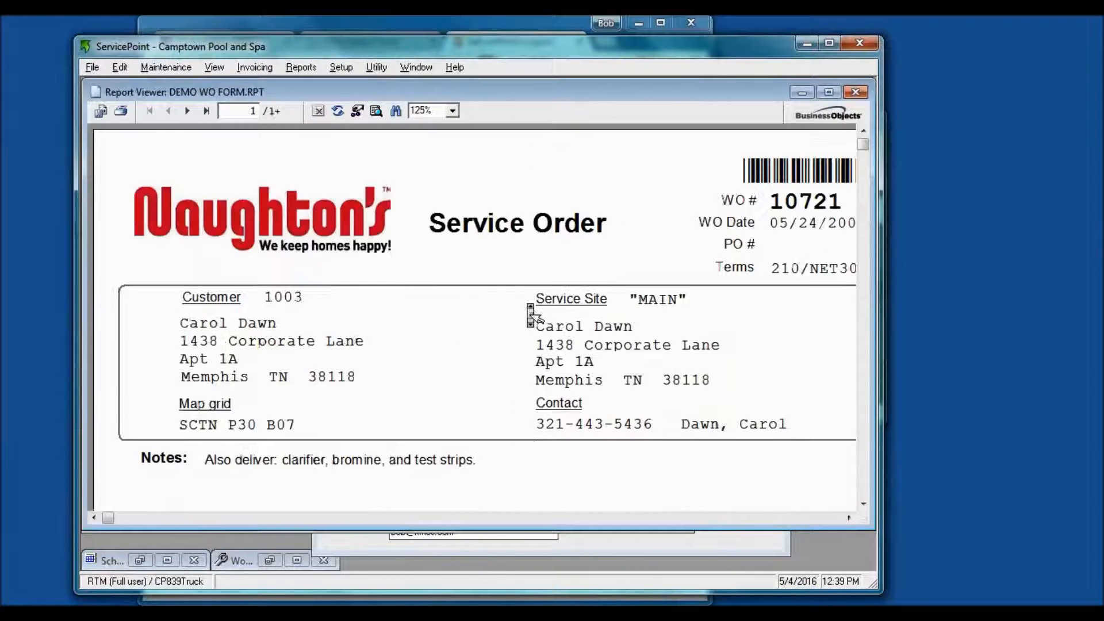
left_click(848, 92)
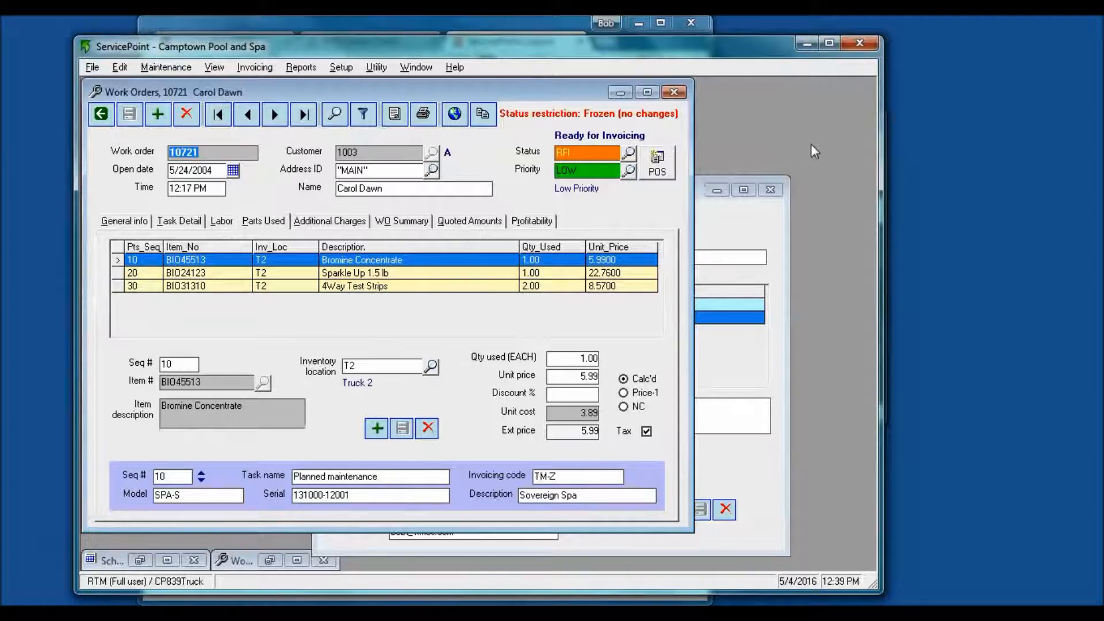
left_click(773, 189)
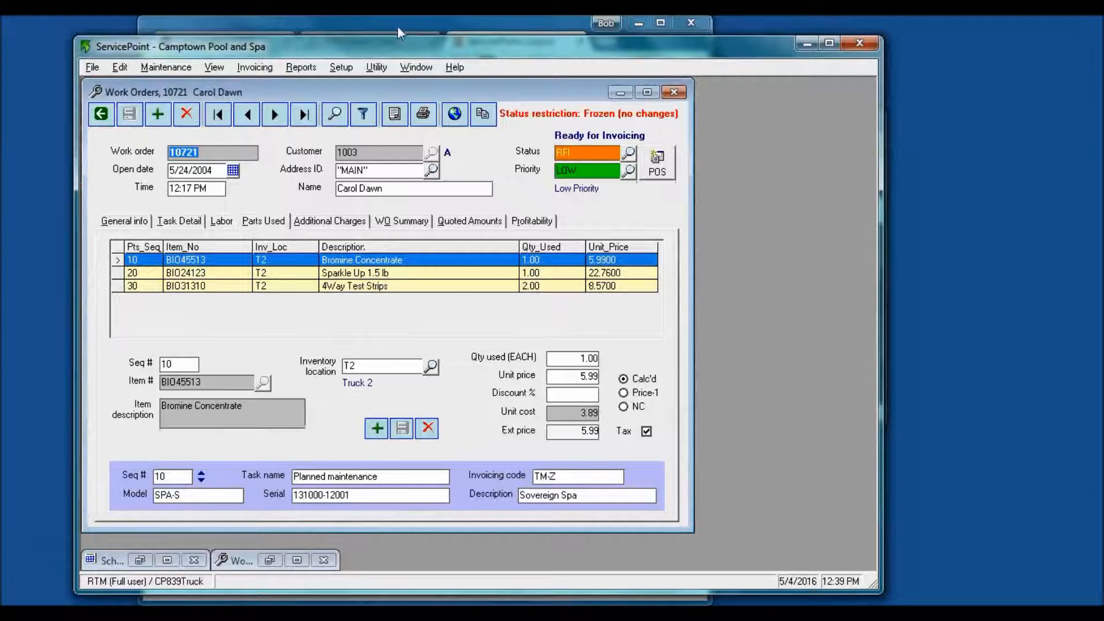
View the default settings and the email setup in Control Information with the work order minimized, and close the window
left_click(348, 69)
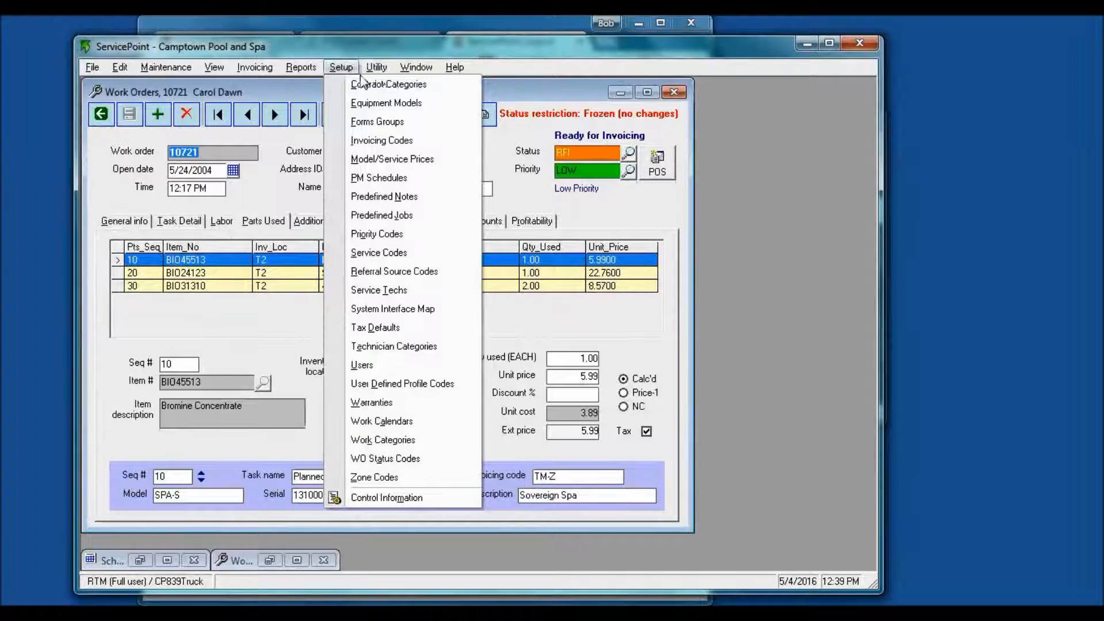
left_click(401, 496)
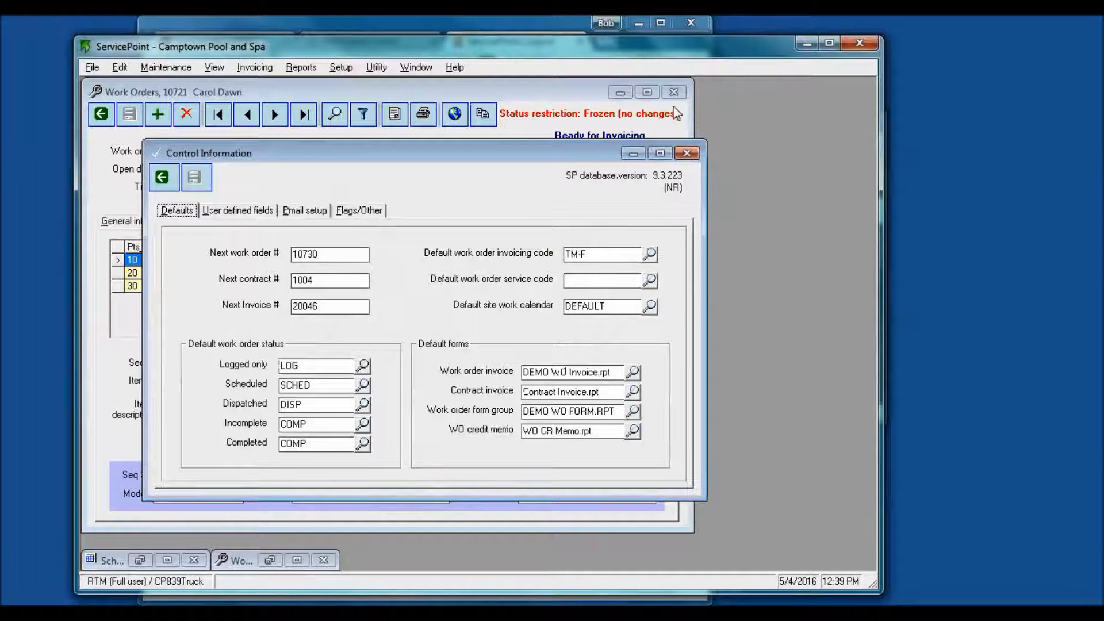
left_click(620, 92)
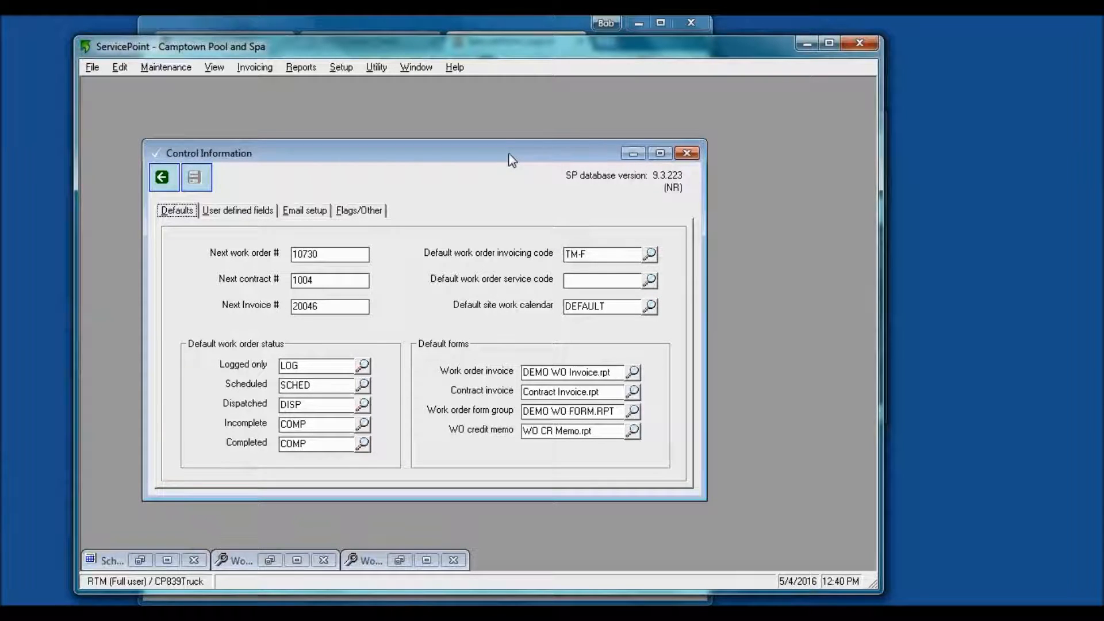
left_click(304, 210)
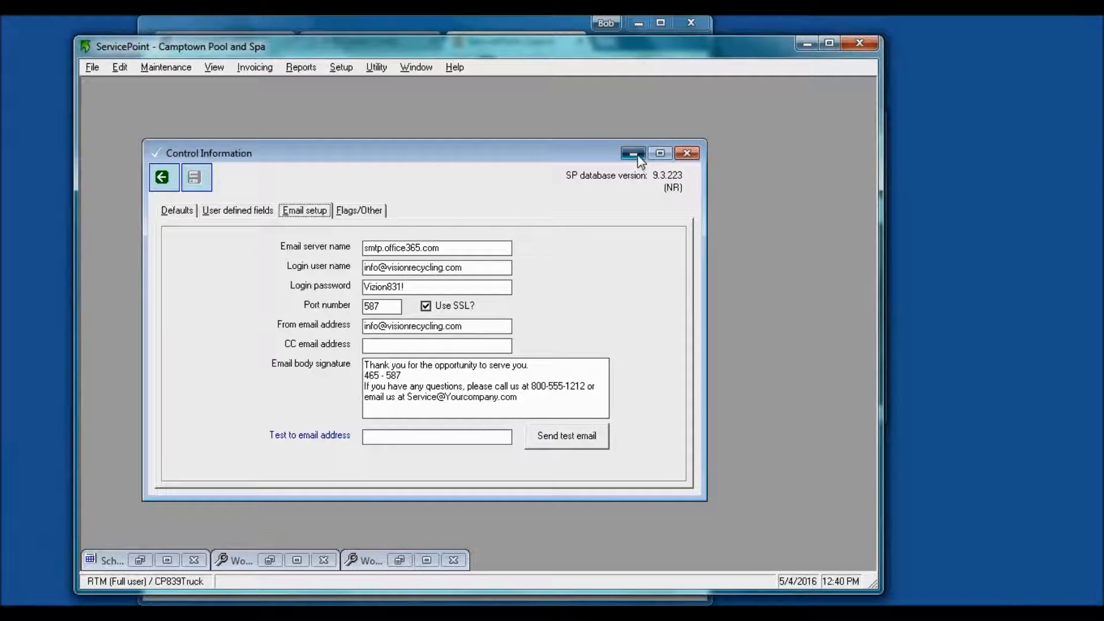
left_click(687, 153)
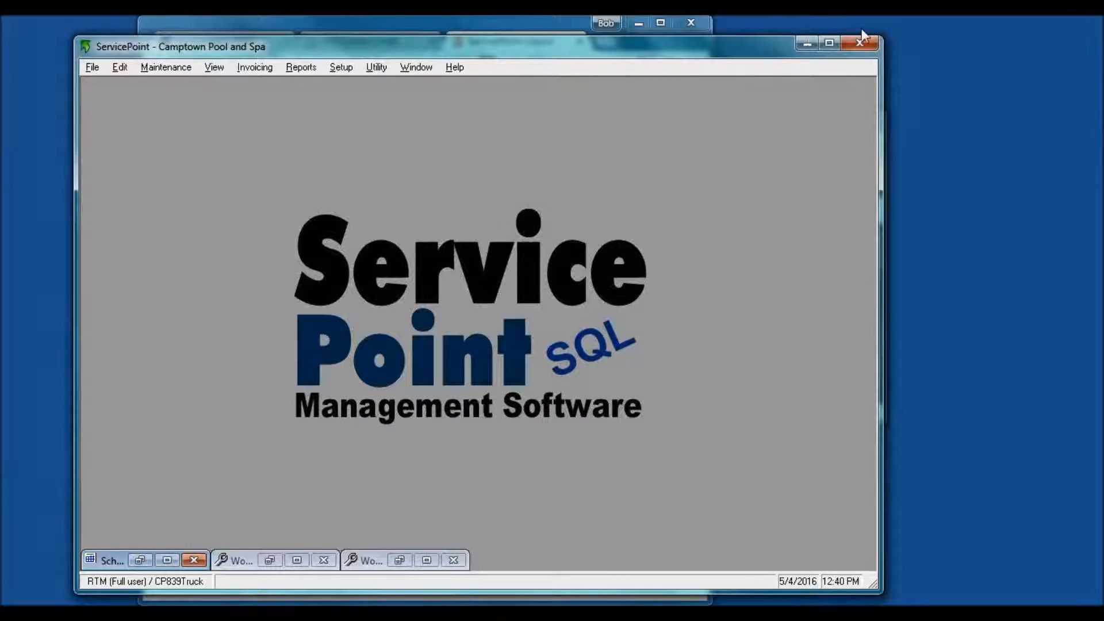
Close the minimized schedule, restore the first minimized work order, and view the Planned maintenance task's service history report, closing it
left_click(193, 559)
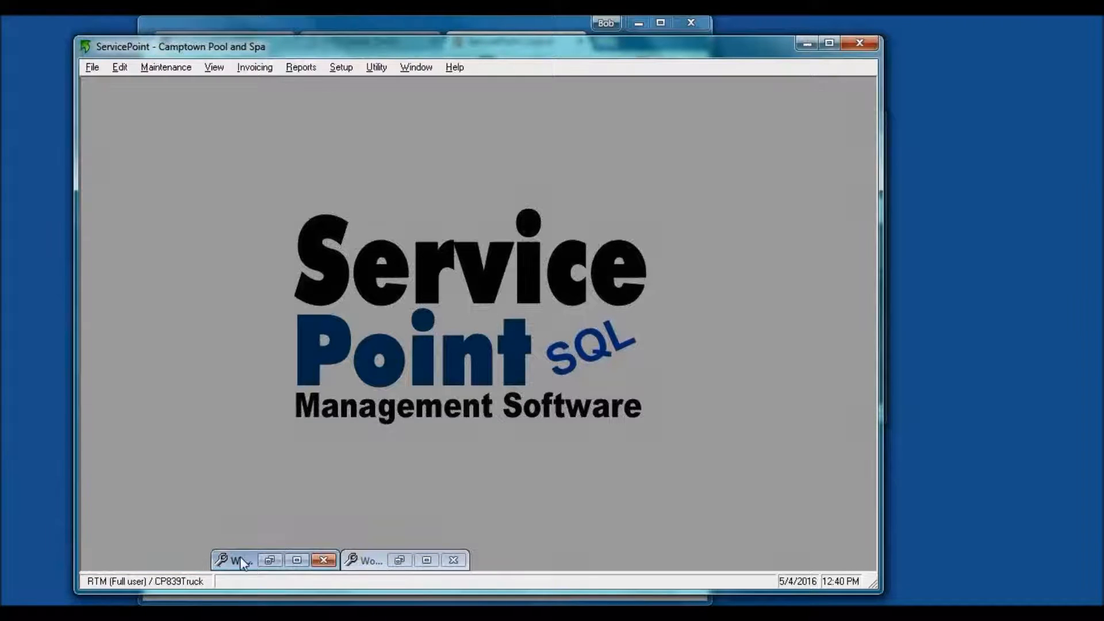
left_click(276, 556)
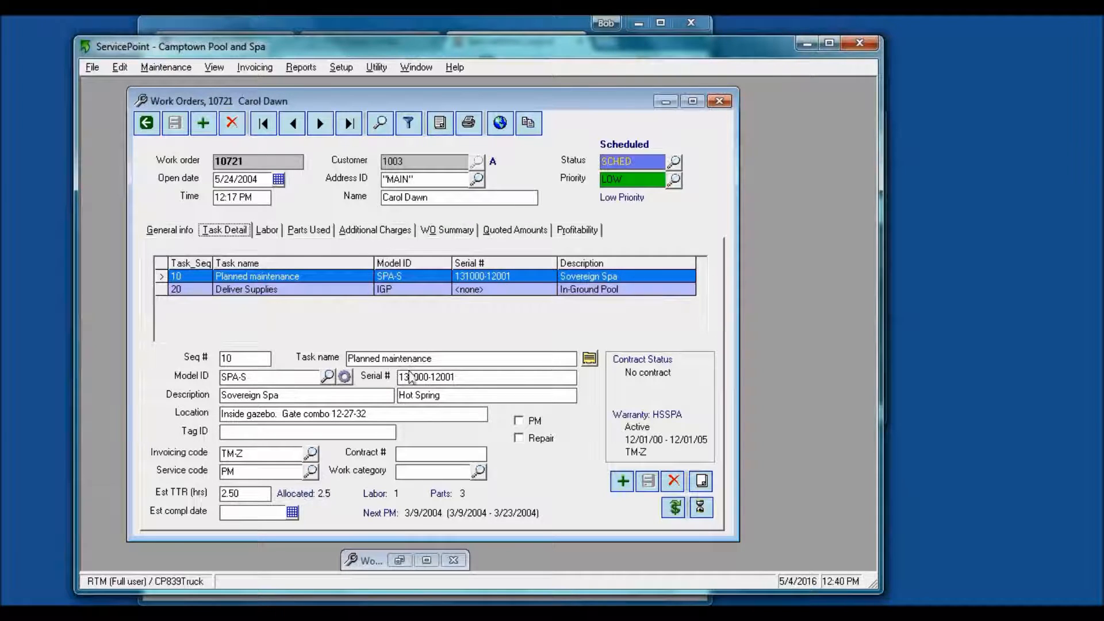
left_click(700, 508)
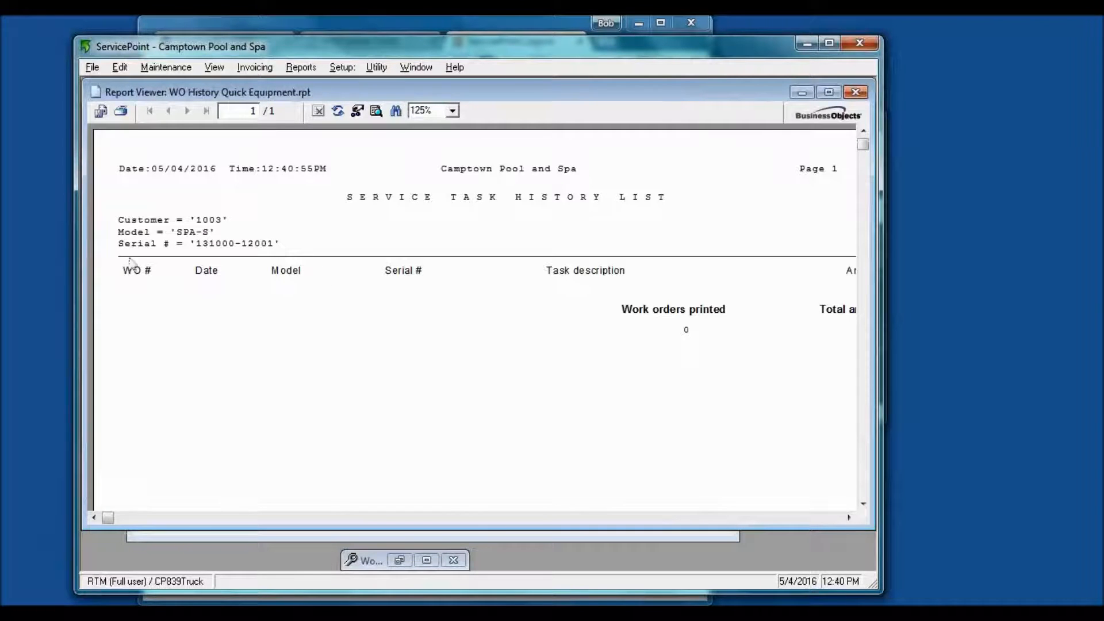
double_click(97, 92)
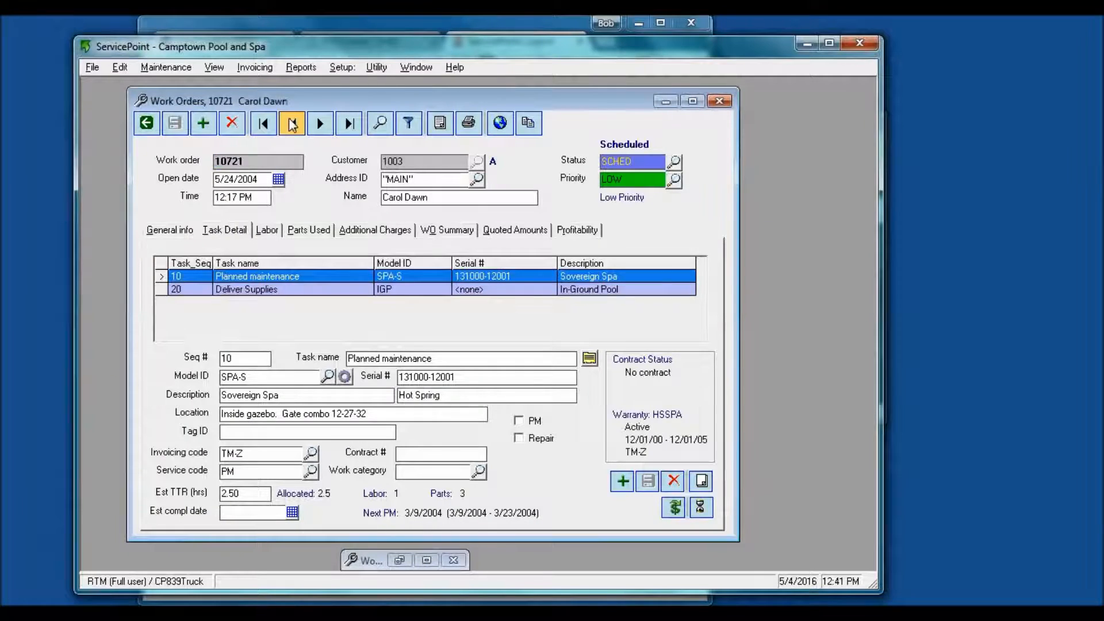
Browse back through the work orders to the one with the Fix Pump task, view that task's service history report and close it
left_click(292, 123)
left_click(292, 124)
left_click(292, 123)
left_click(292, 124)
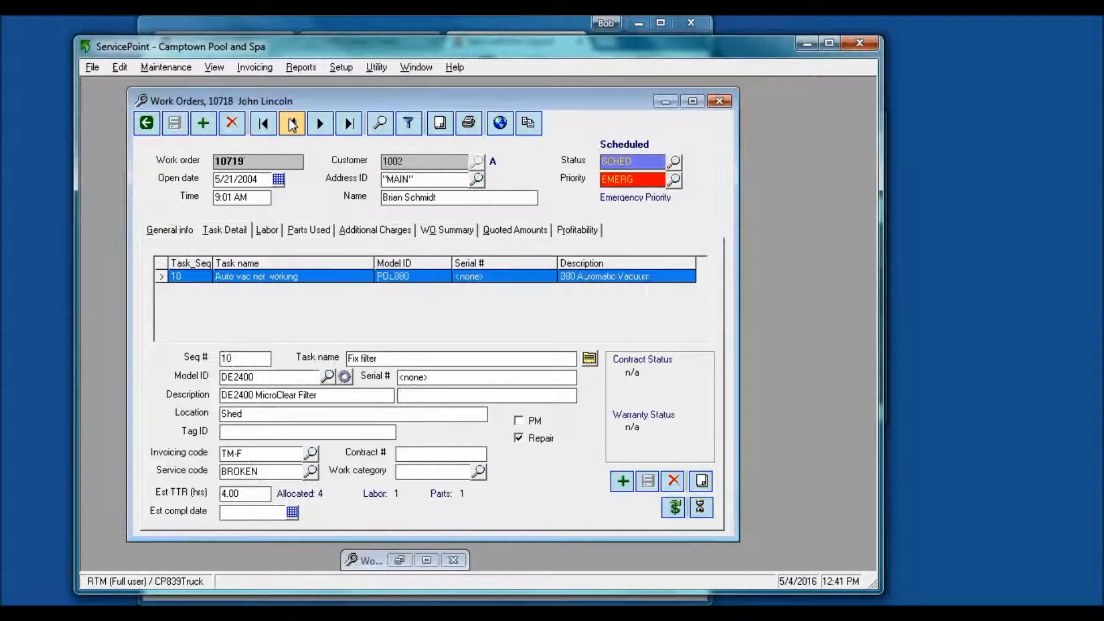
left_click(292, 124)
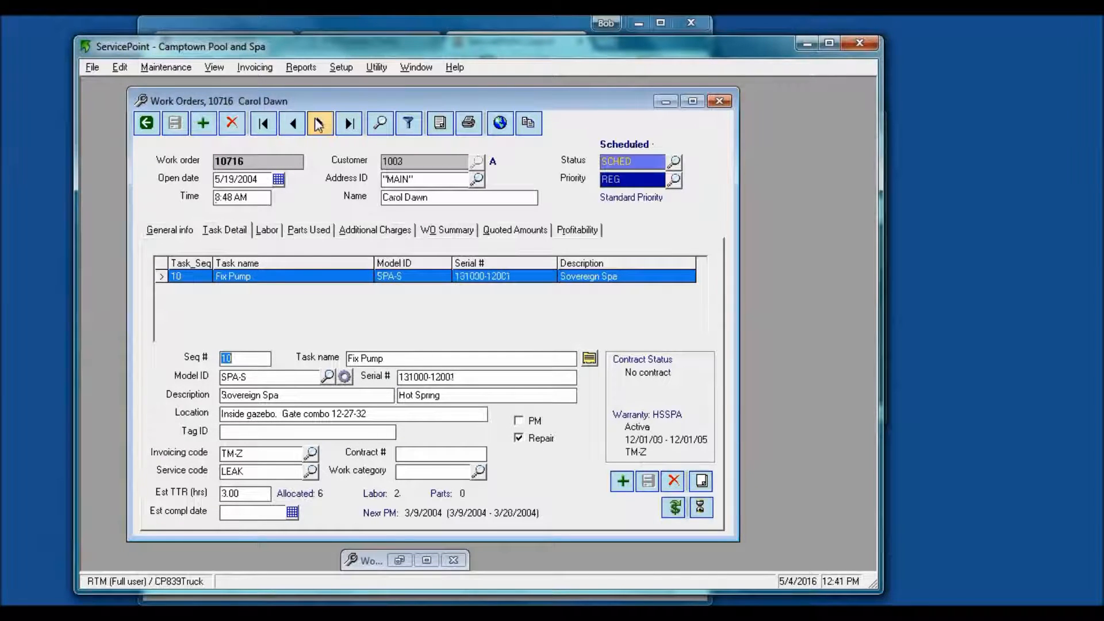
left_click(700, 507)
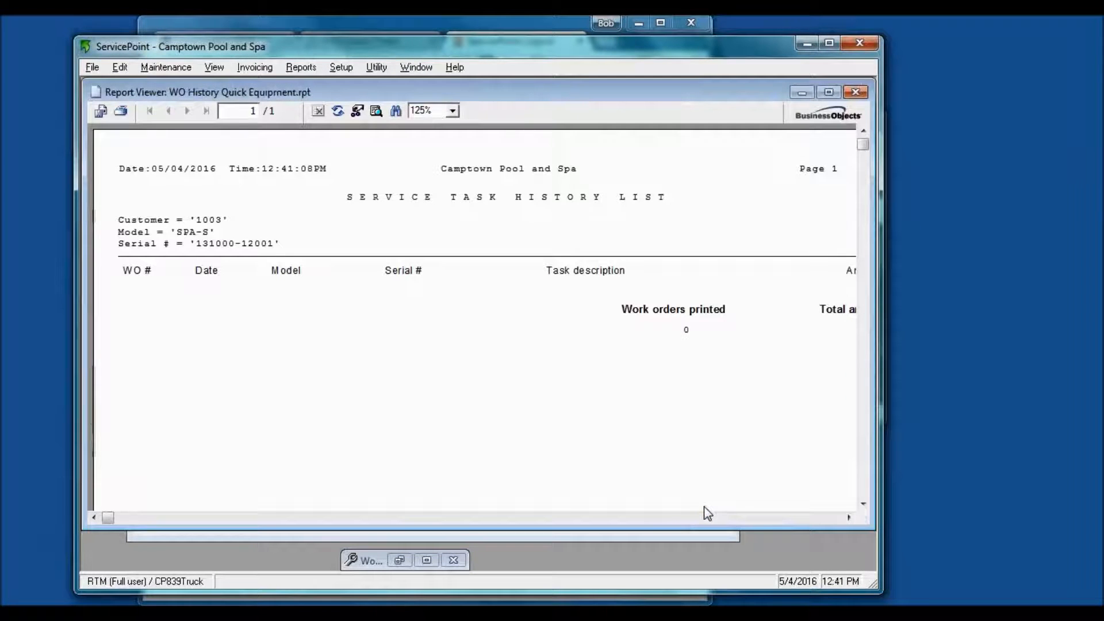
double_click(98, 93)
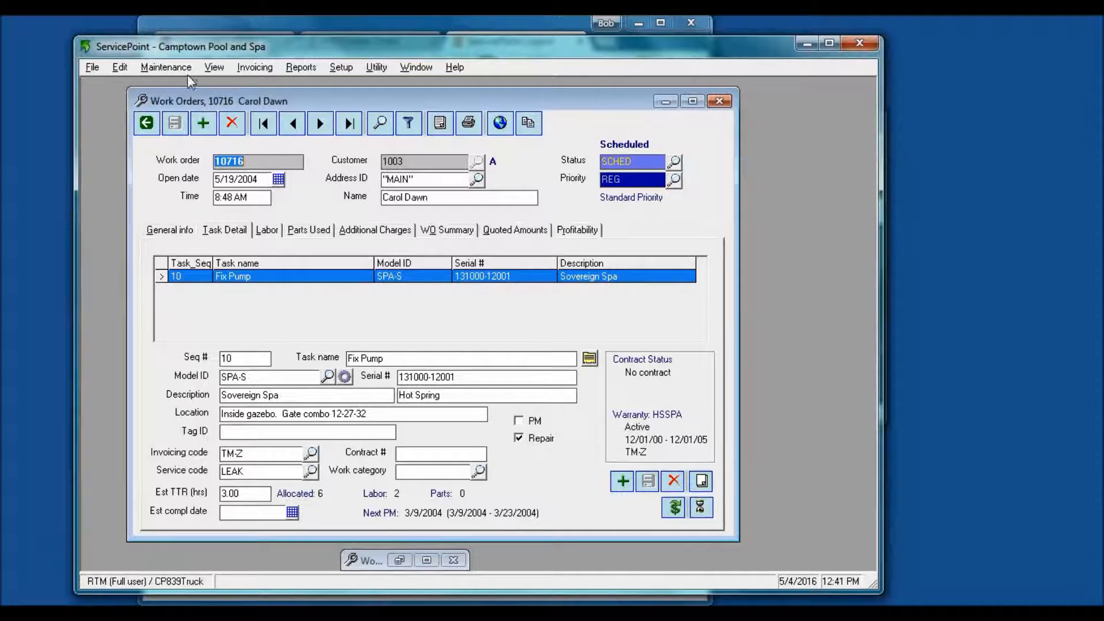
left_click(162, 67)
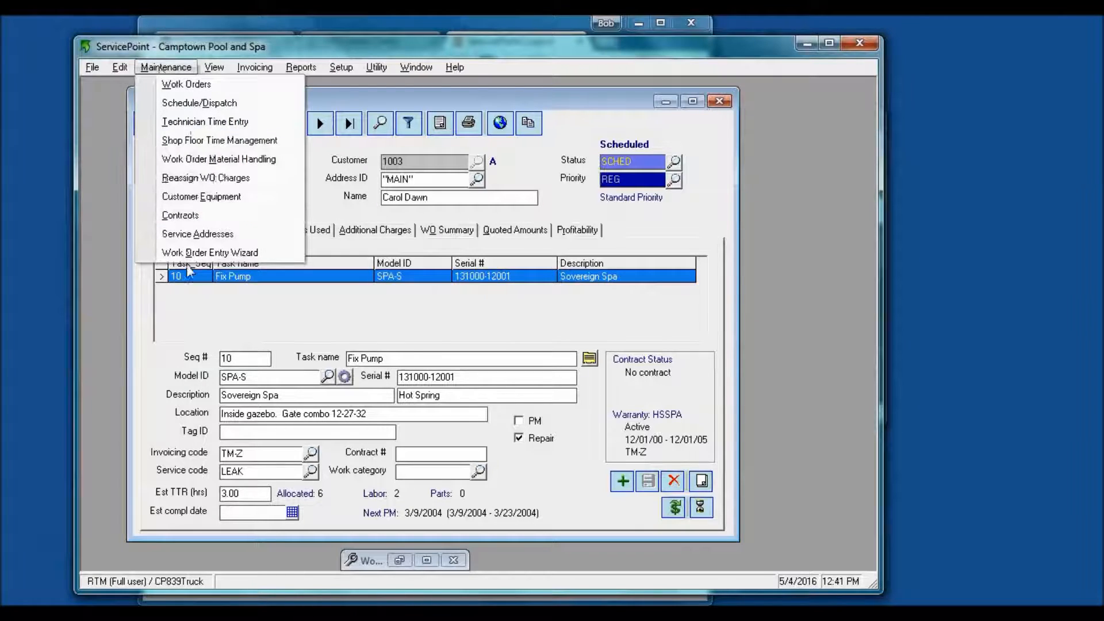
mouse_move(217, 74)
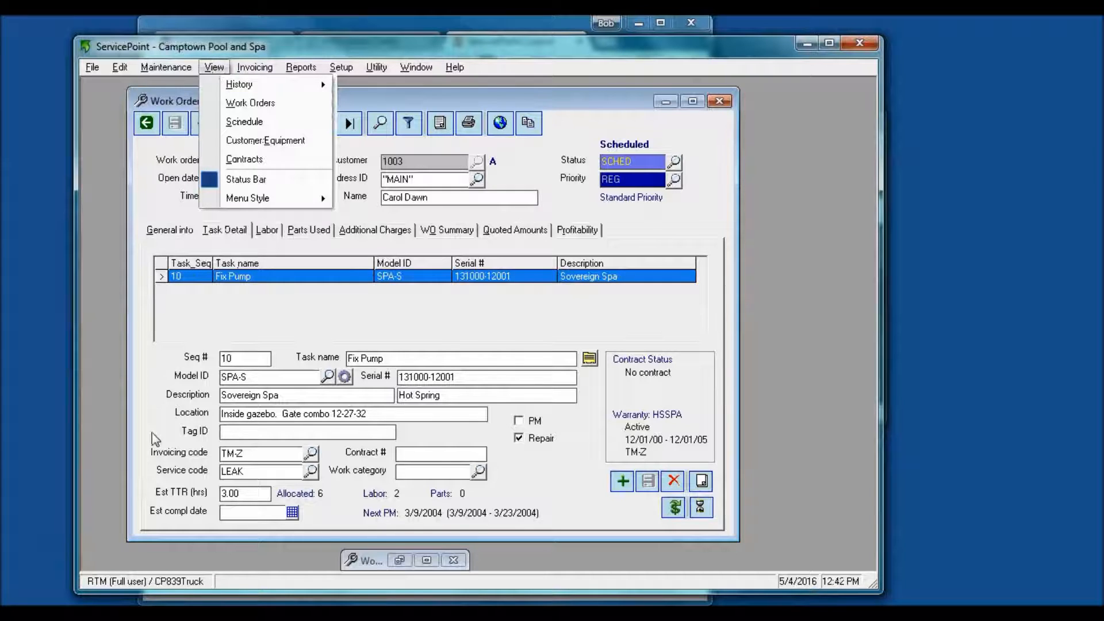
Switch to Chrome, maximize the RTM Dealer Sheet and review its list of service business types, highlighting "Pet Groomers"
left_click(189, 599)
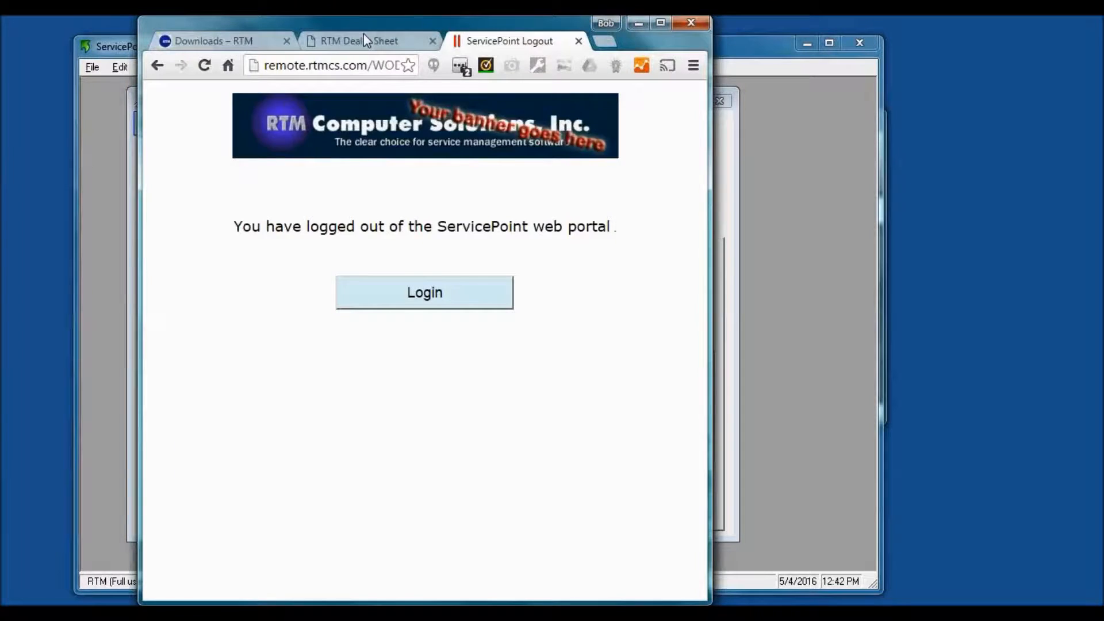
left_click(363, 33)
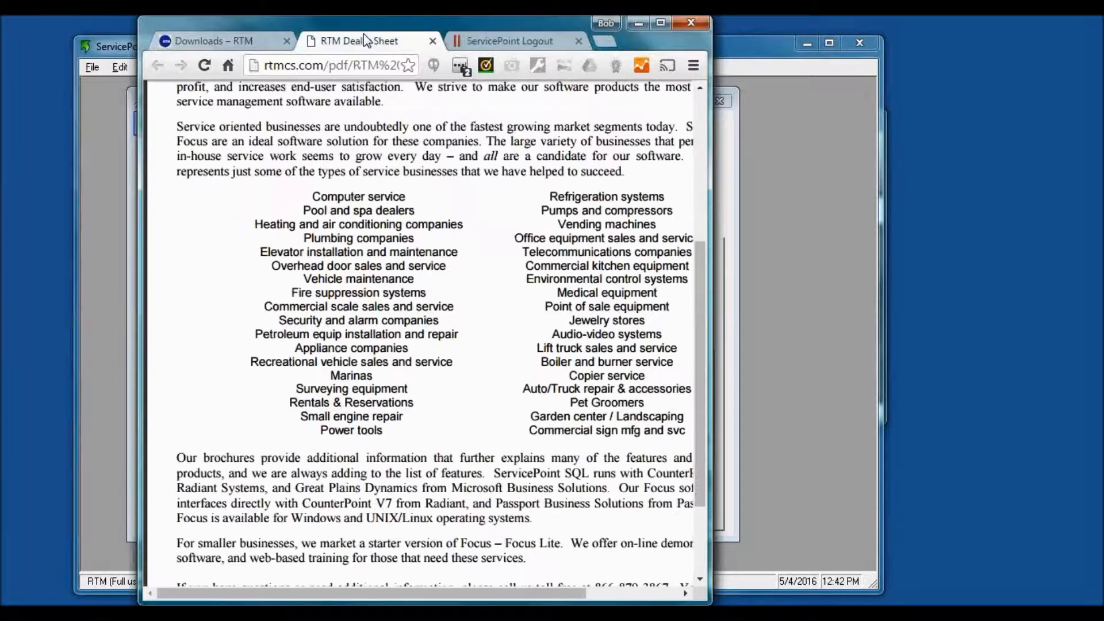
left_click(663, 23)
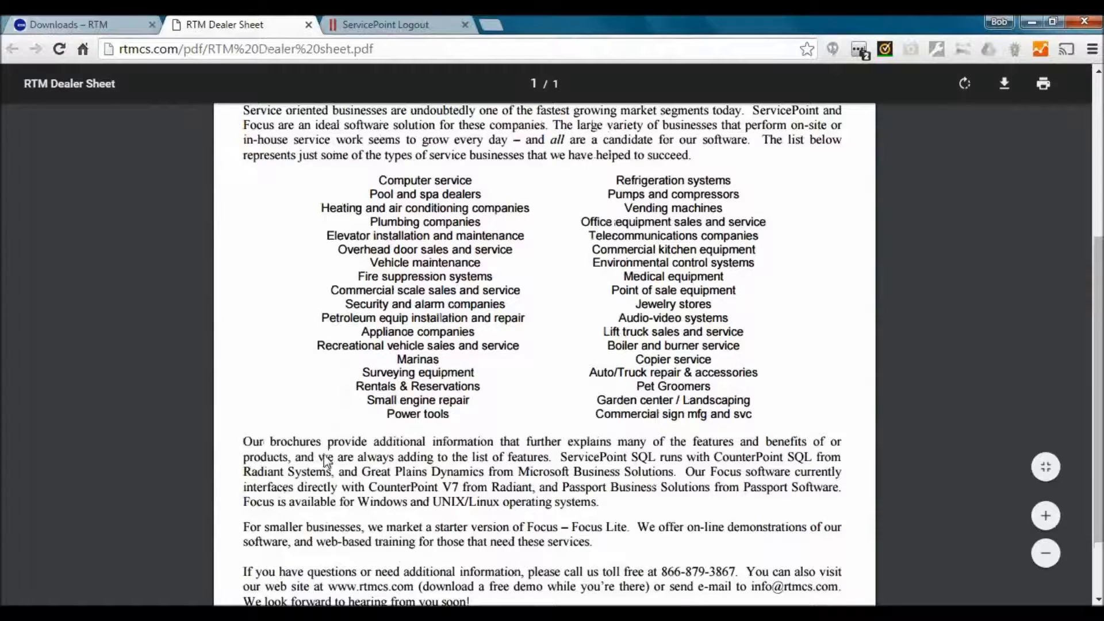
scroll(256, 400, "up", 1)
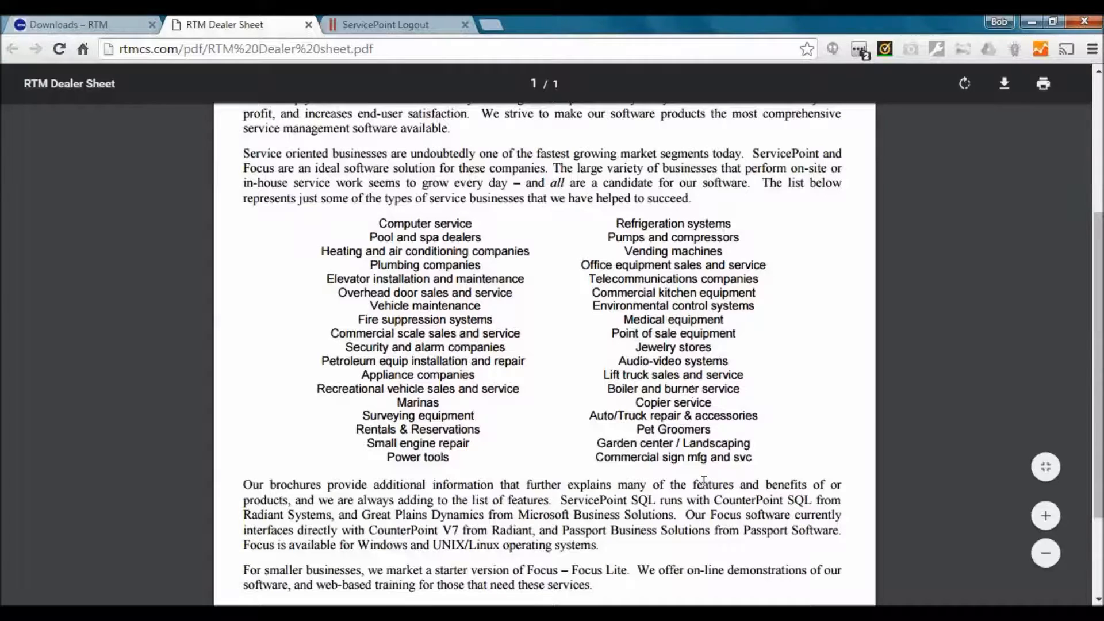
left_click_drag(635, 430, 712, 425)
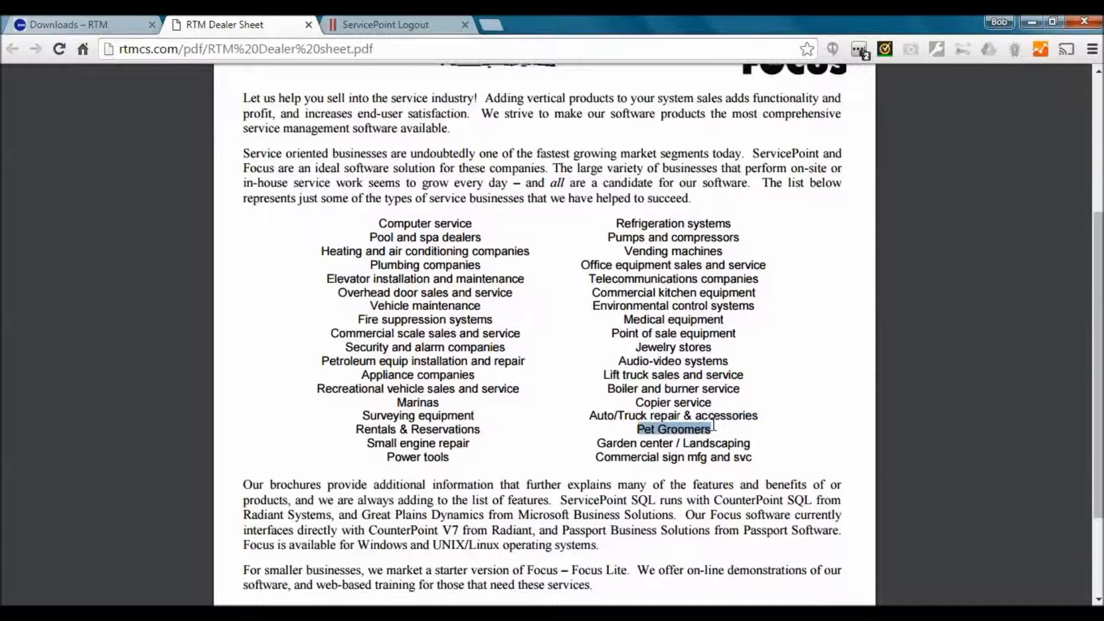
left_click(715, 424)
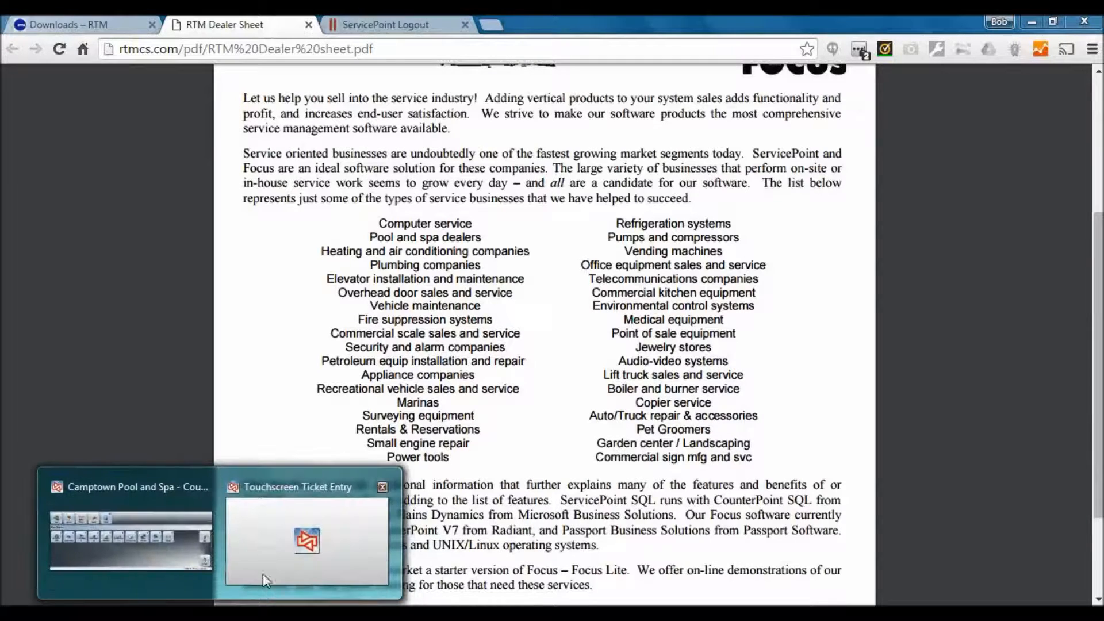
Switch through Touchscreen Ticket Entry to ServicePoint, open Contracts, and view the residential and commercial contract records
left_click(271, 542)
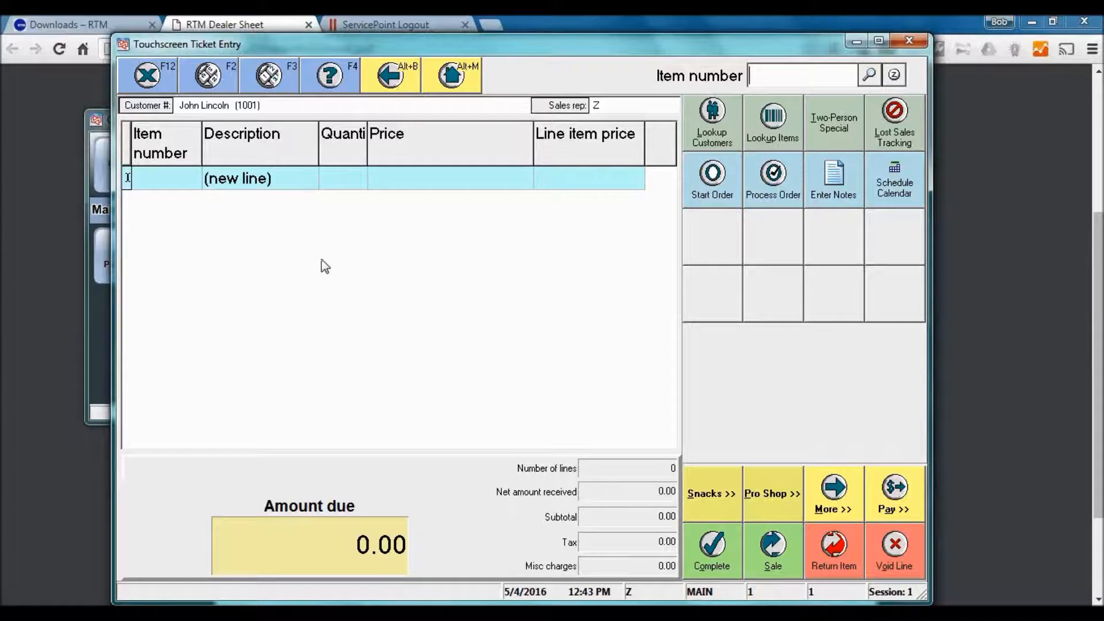
left_click(253, 613)
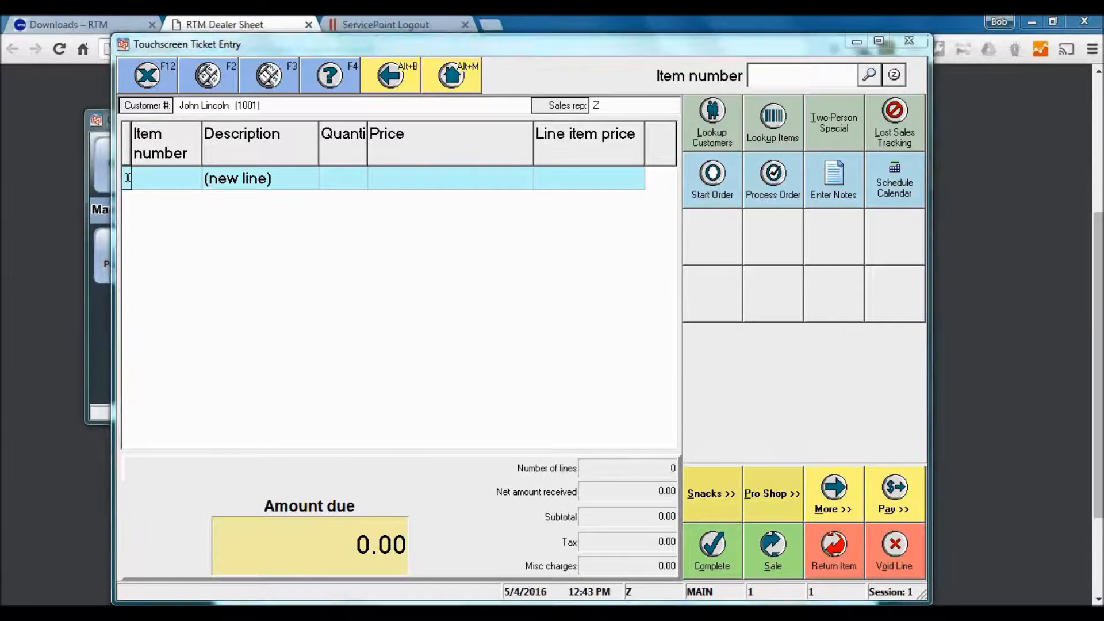
left_click(145, 67)
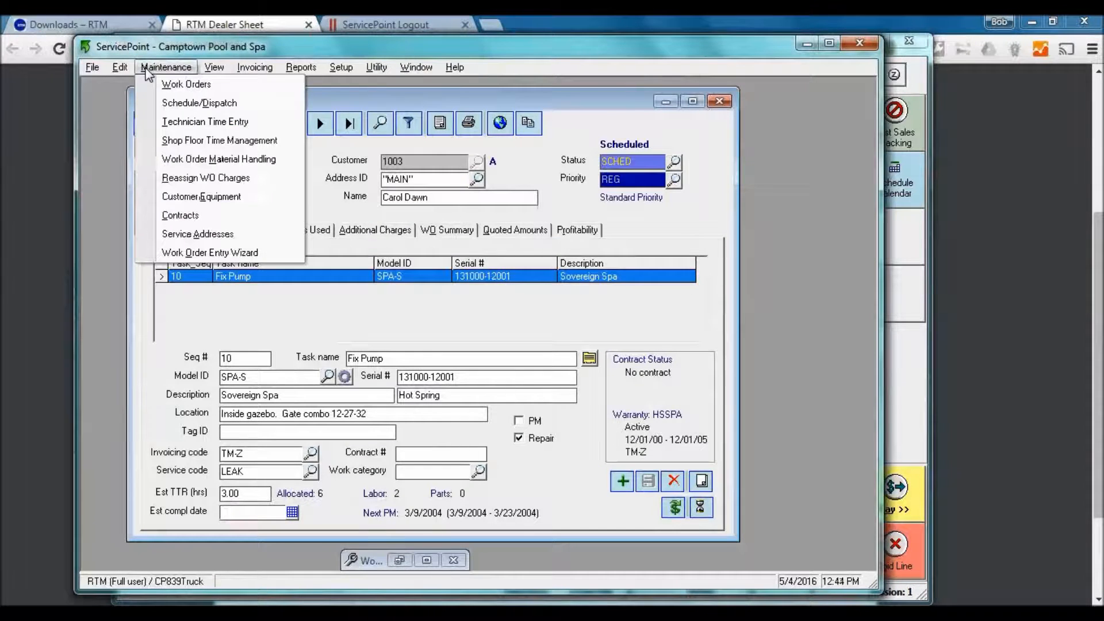
left_click(201, 217)
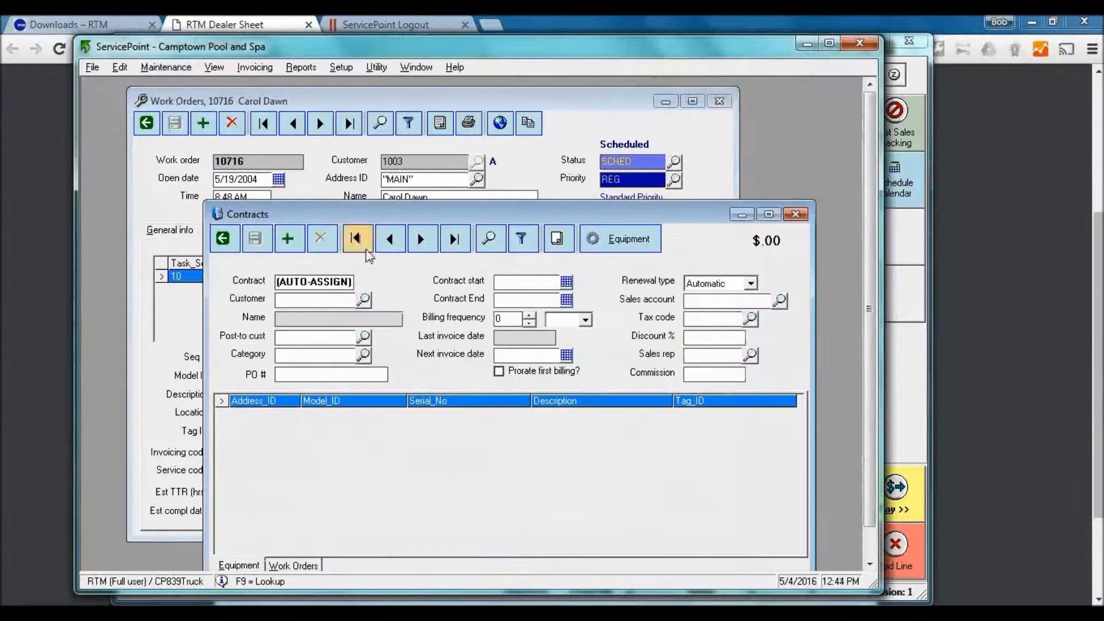
left_click(391, 239)
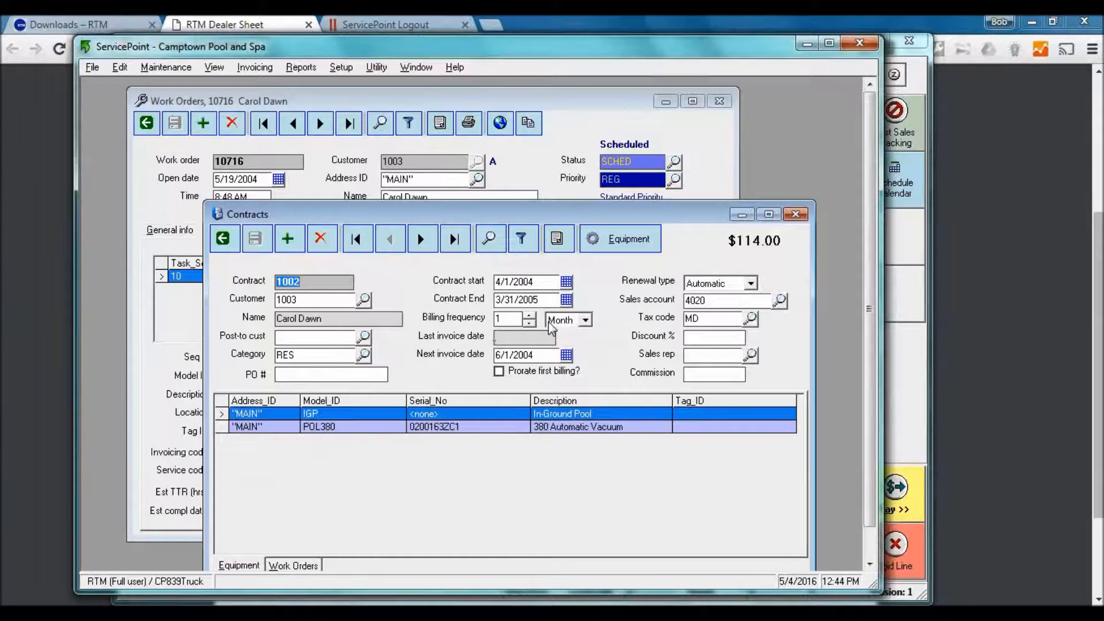
left_click(421, 239)
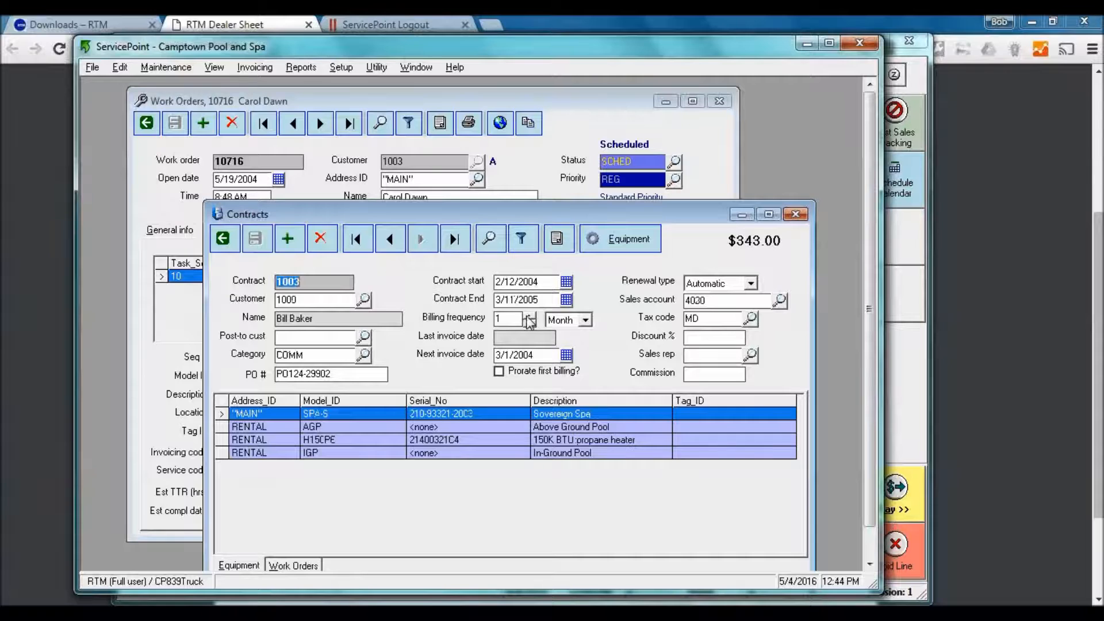
Set the commercial contract's billing frequency to 3 months, highlight its contract end date, and close the Contracts window
left_click(527, 315)
left_click(527, 316)
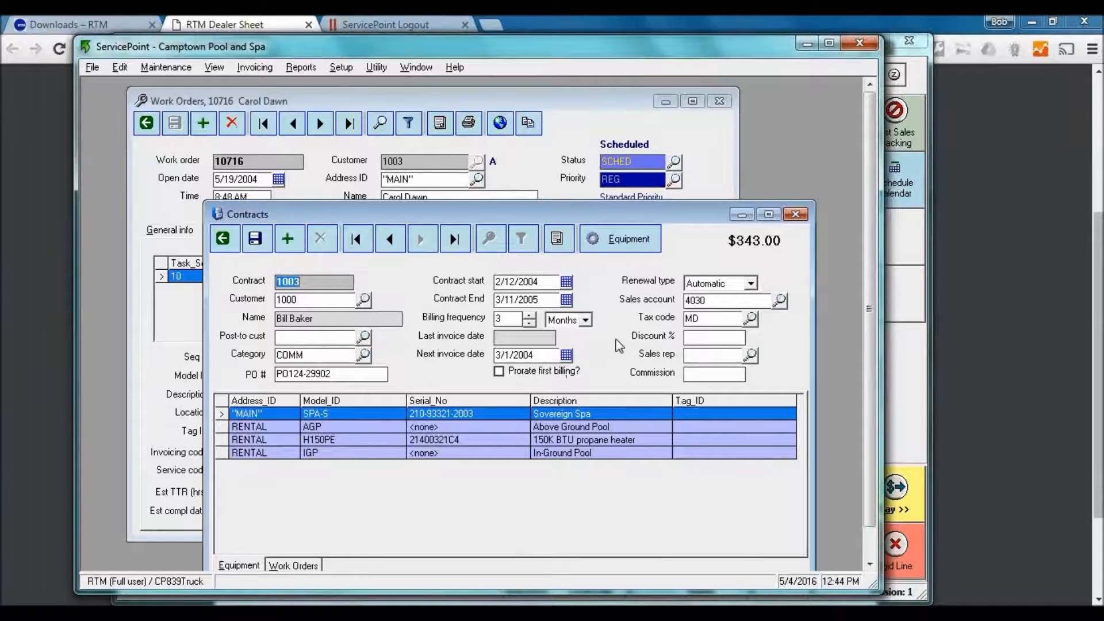
left_click_drag(547, 298, 473, 301)
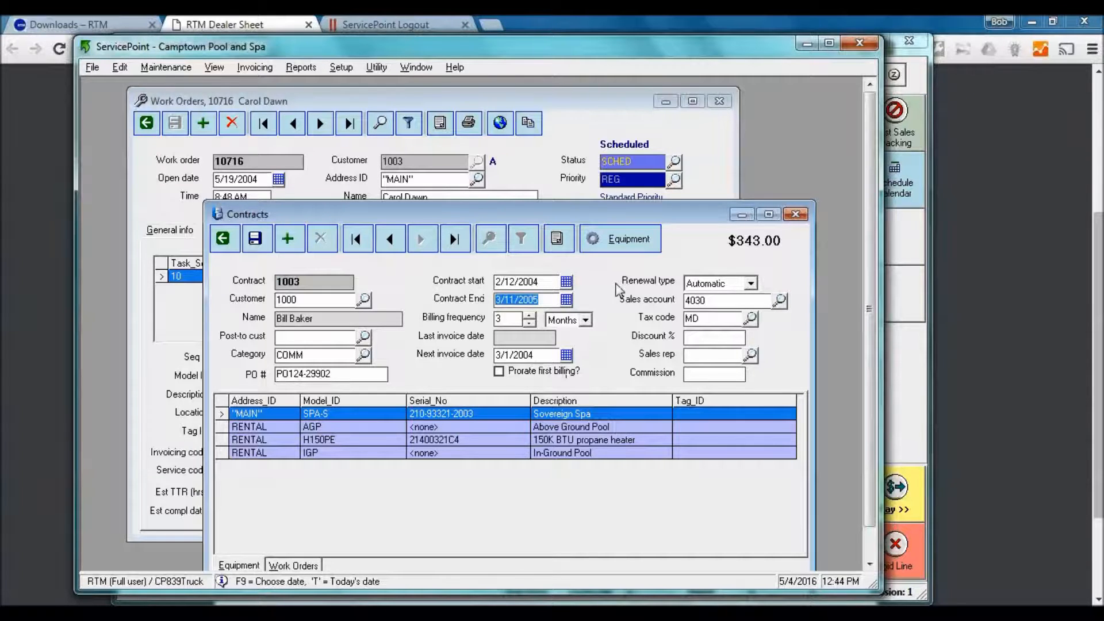
left_click(795, 216)
left_click(631, 377)
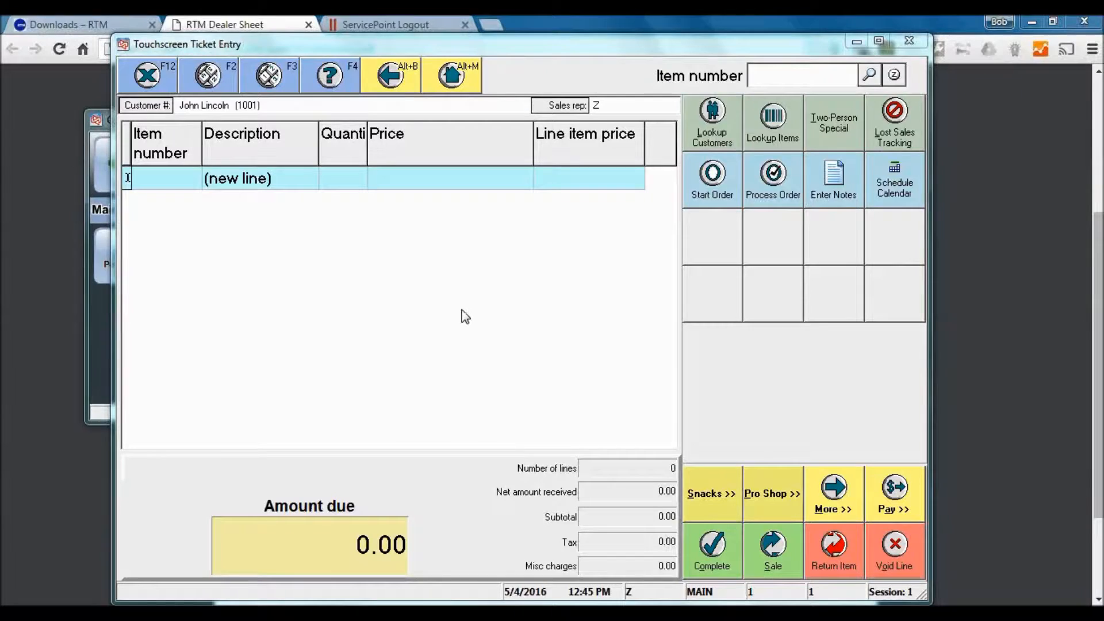
Switch to Touchscreen Ticket Entry, shift its window slightly left, glance at the open work order in ServicePoint, and return to the ticket
key("alt+Tab")
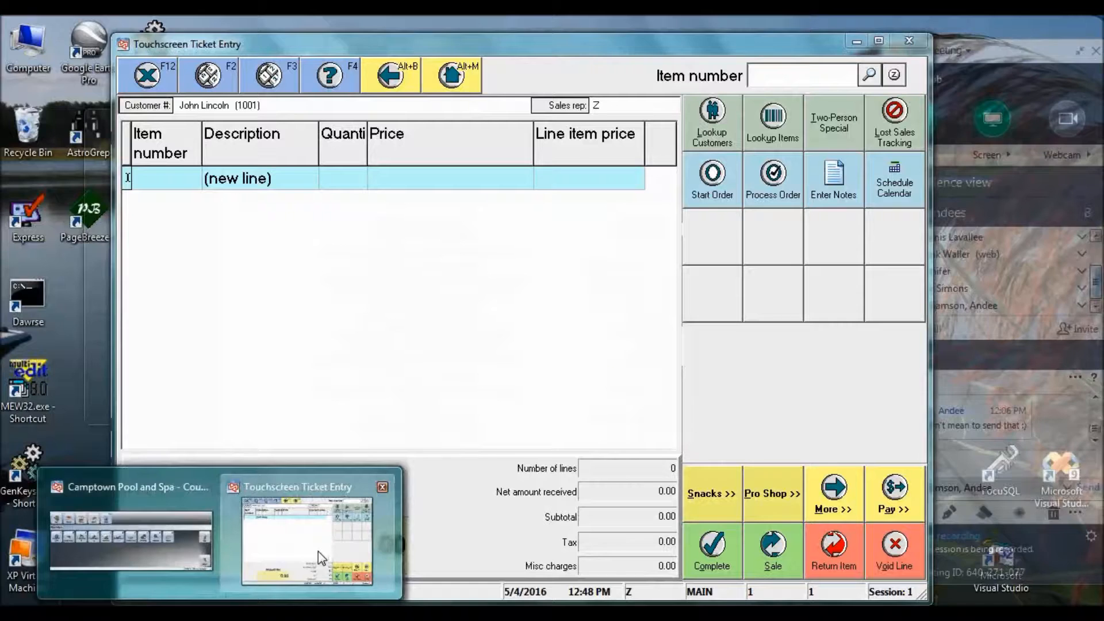
left_click(319, 551)
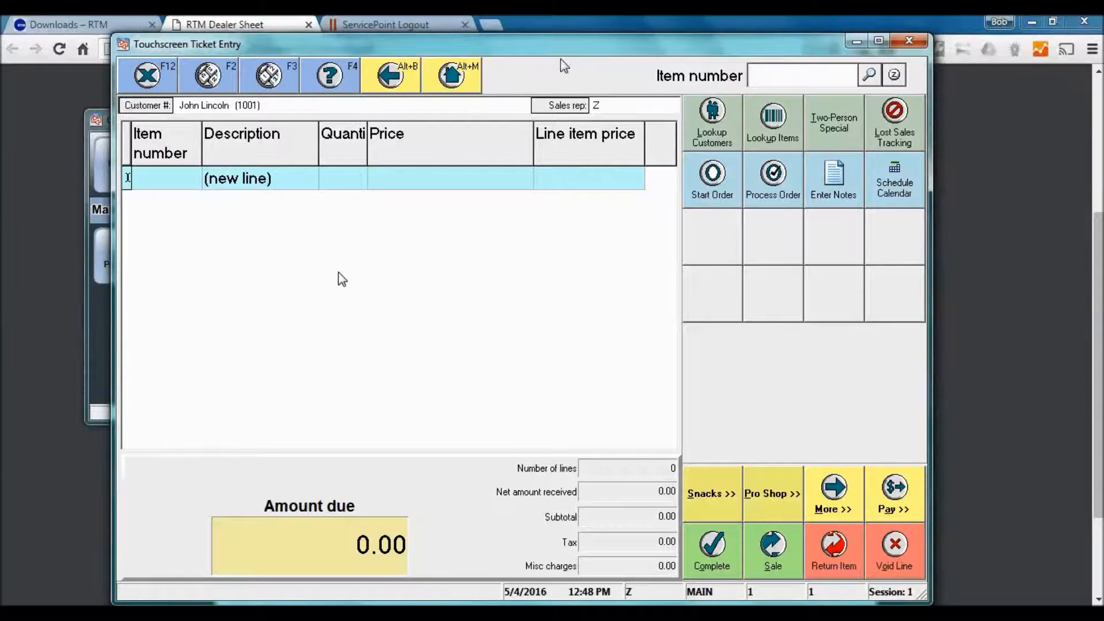
left_click_drag(558, 47, 492, 42)
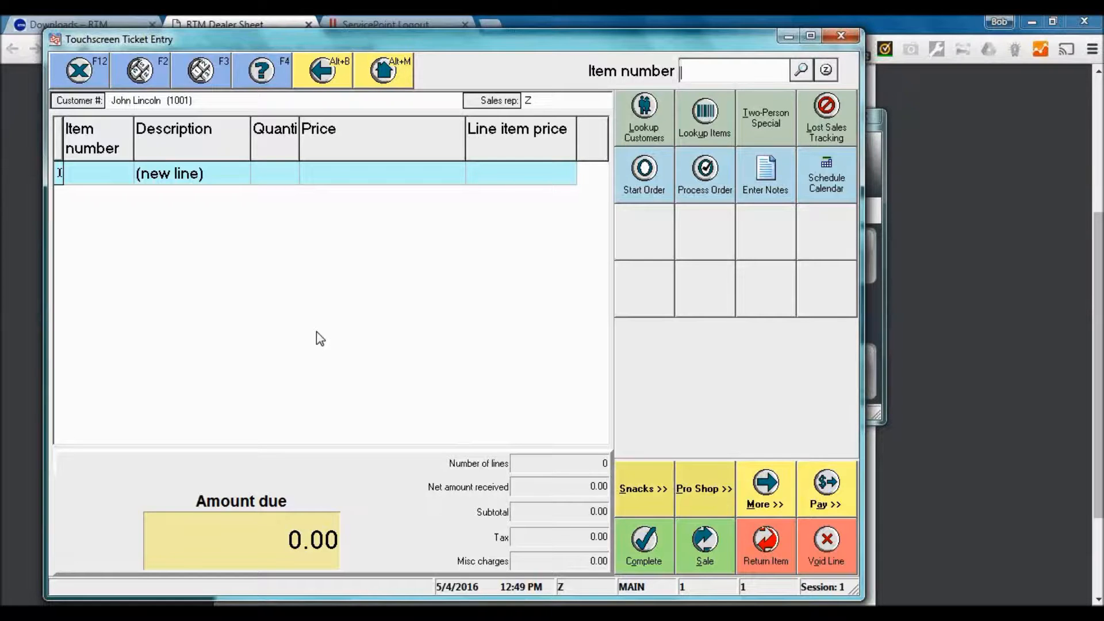
left_click(276, 601)
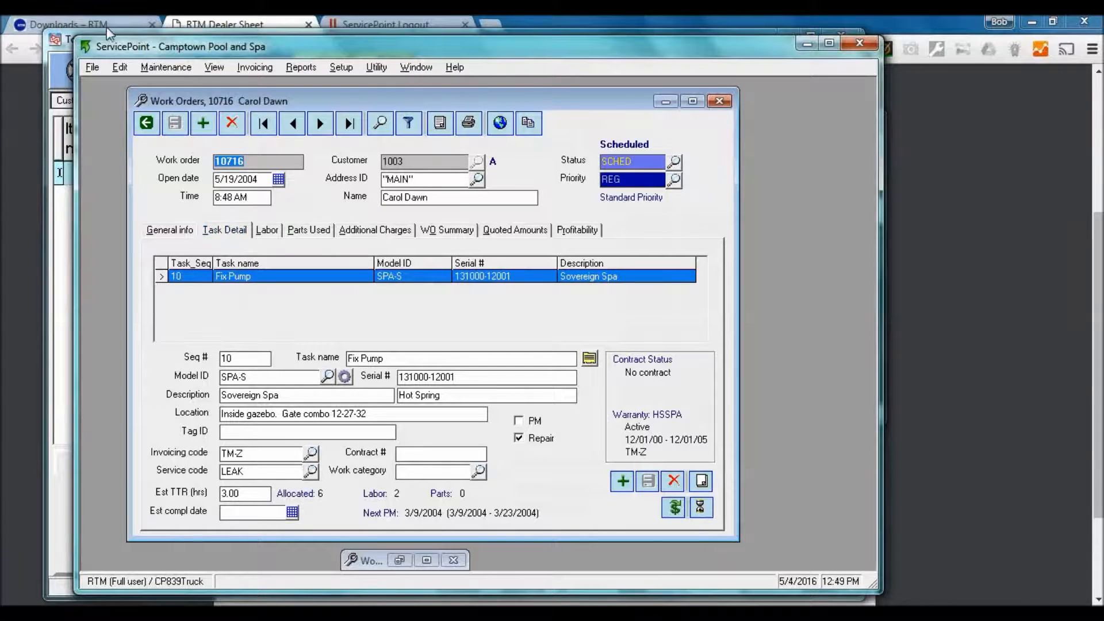
left_click(65, 36)
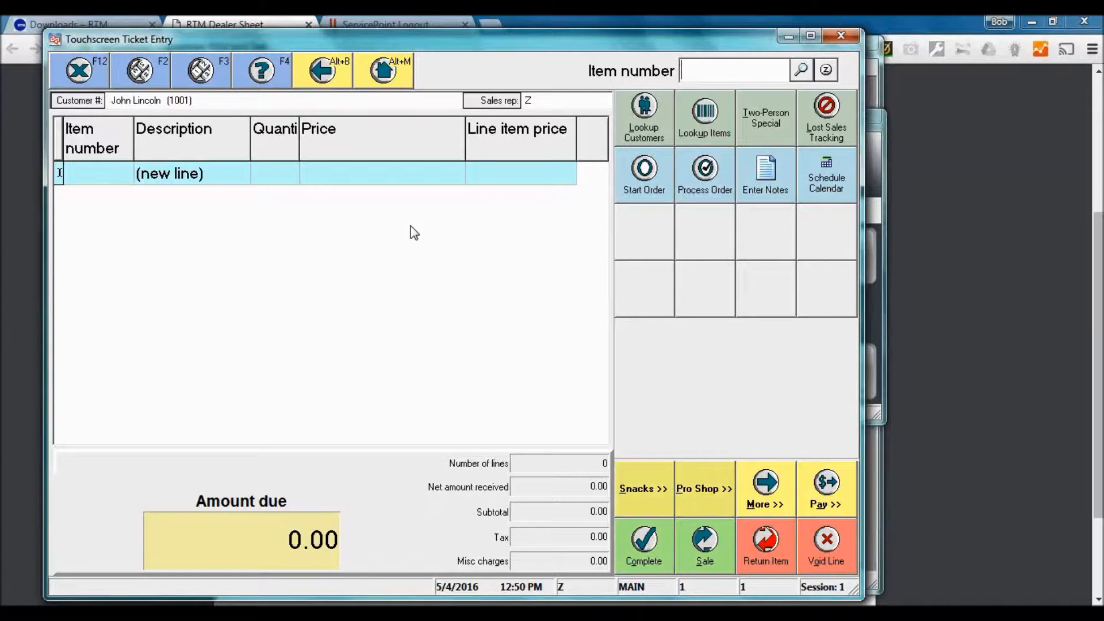
Look up items by the keyword "spa", add the Sovereign Hot Tub / Spa to the ticket, and widen the Description column
left_click(803, 72)
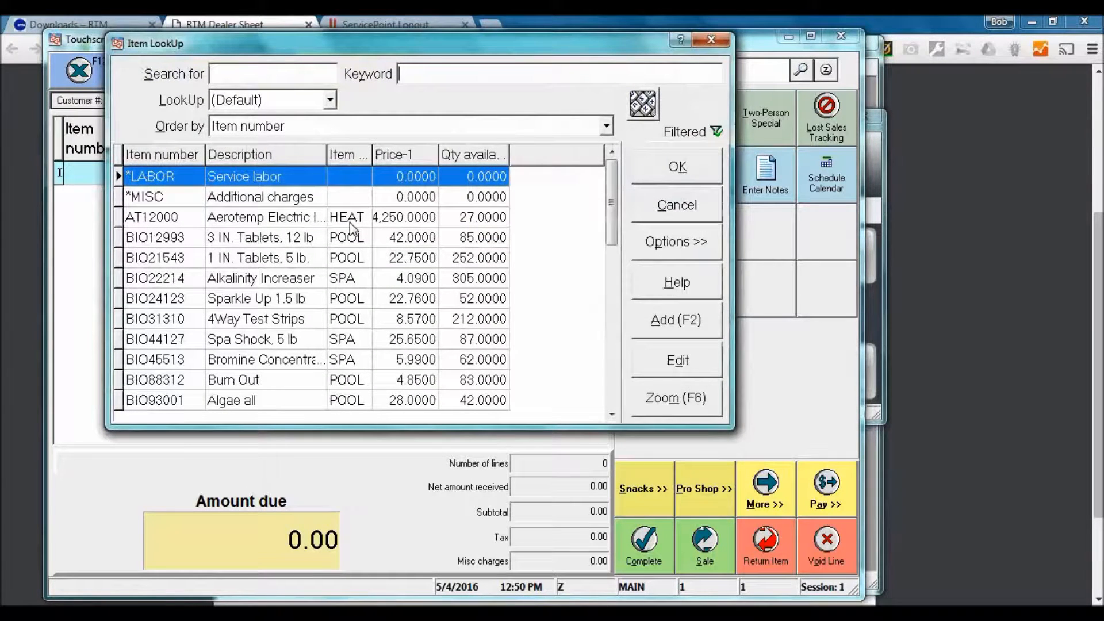
type("spa")
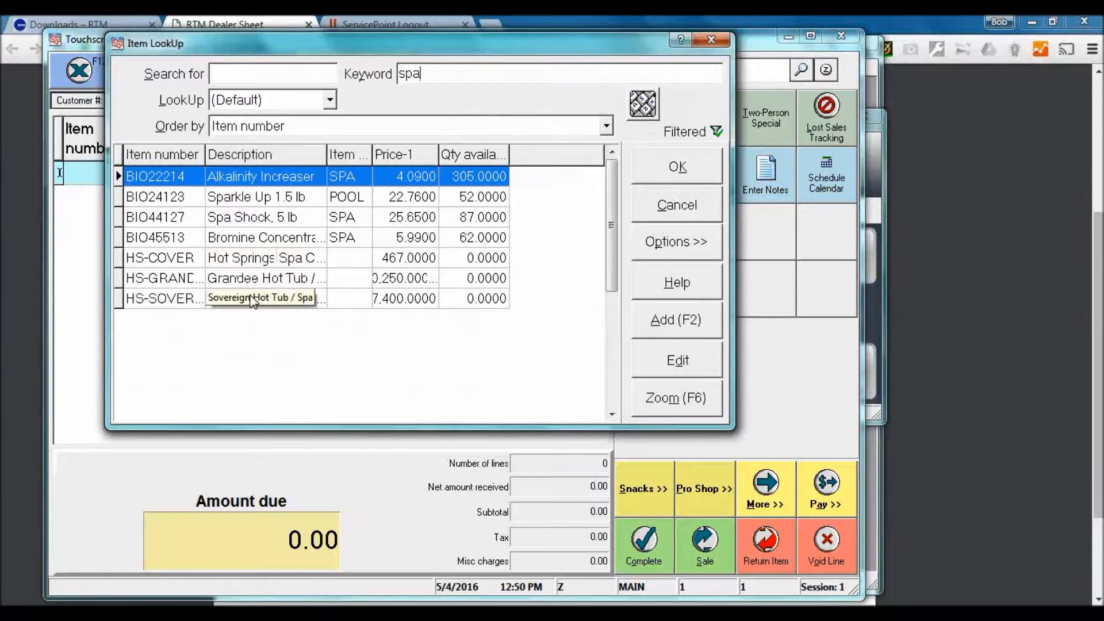
double_click(250, 297)
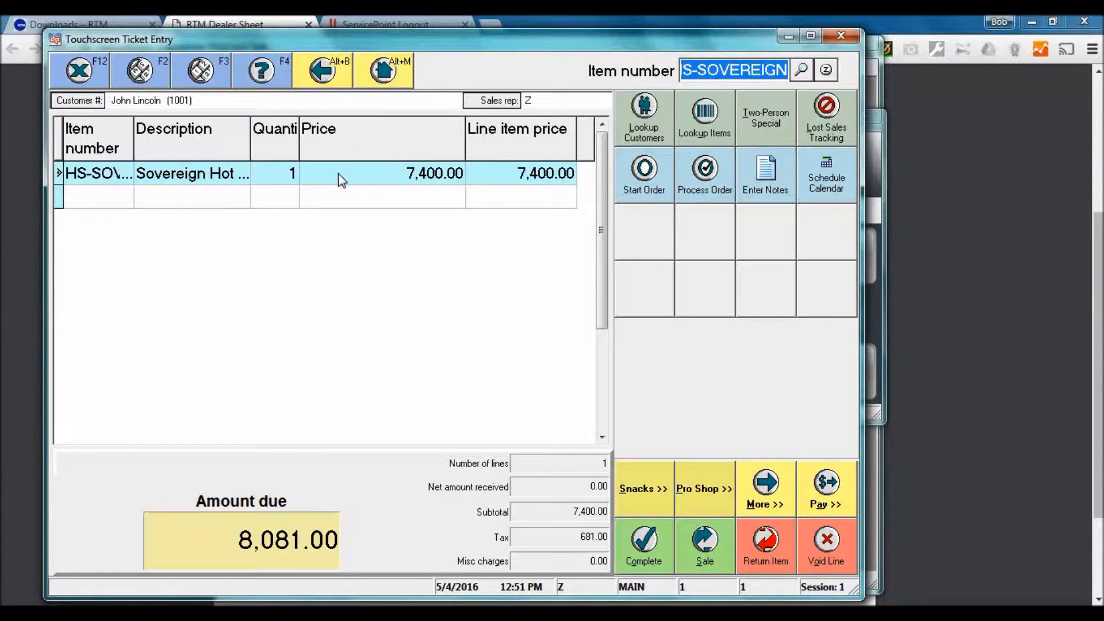
left_click_drag(252, 138, 291, 139)
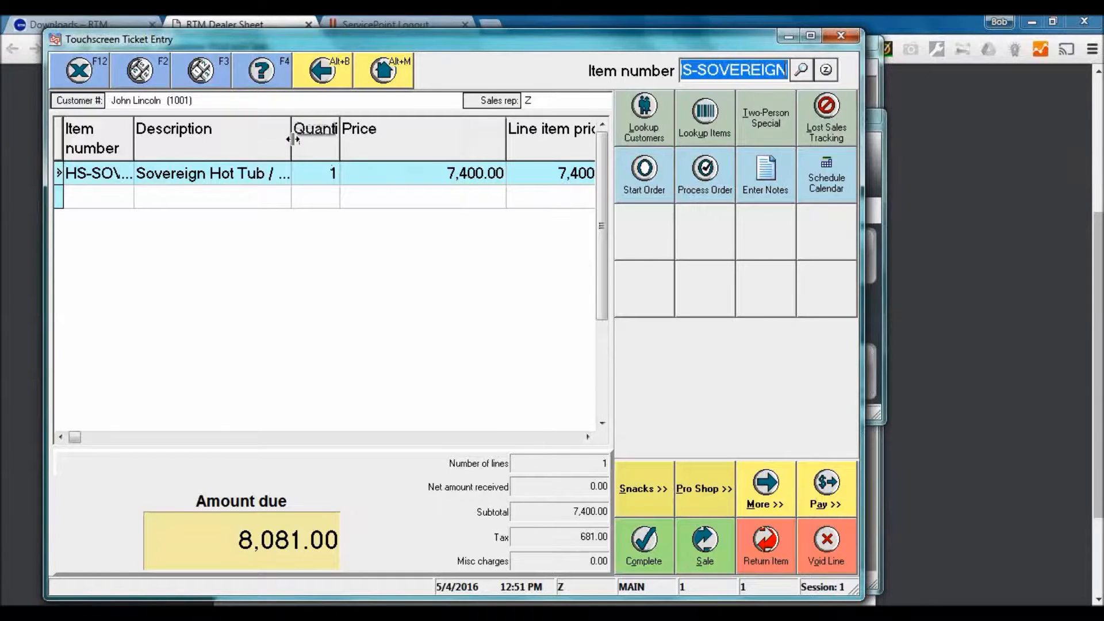
Look up "install" for a new ticket line and add the Setup / Installation item at a price of 125.00
left_click(196, 200)
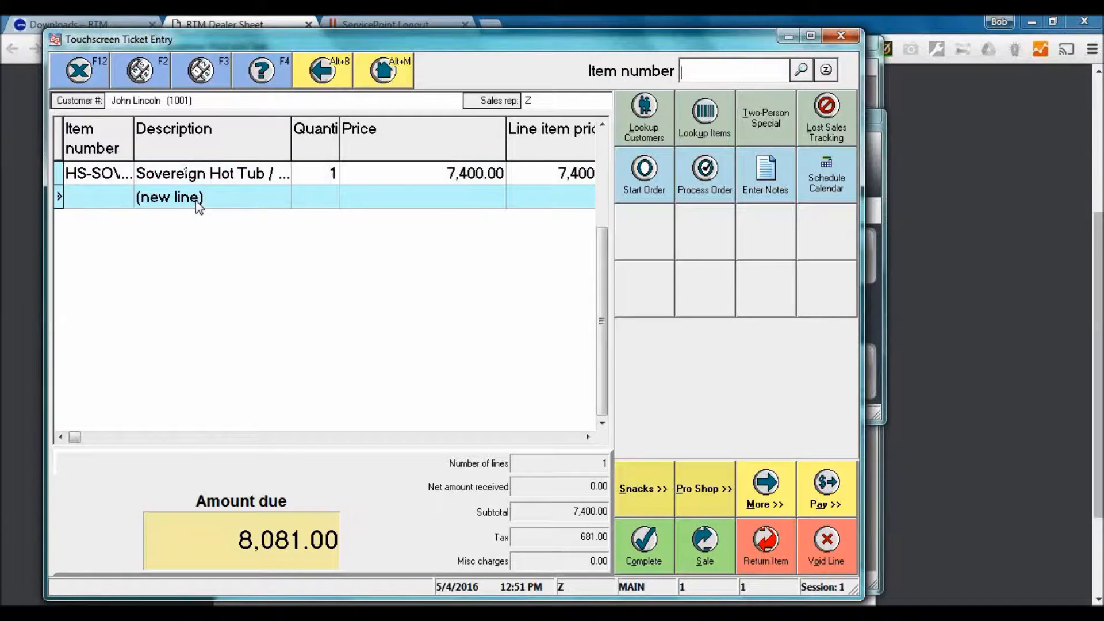
left_click(801, 70)
type("install")
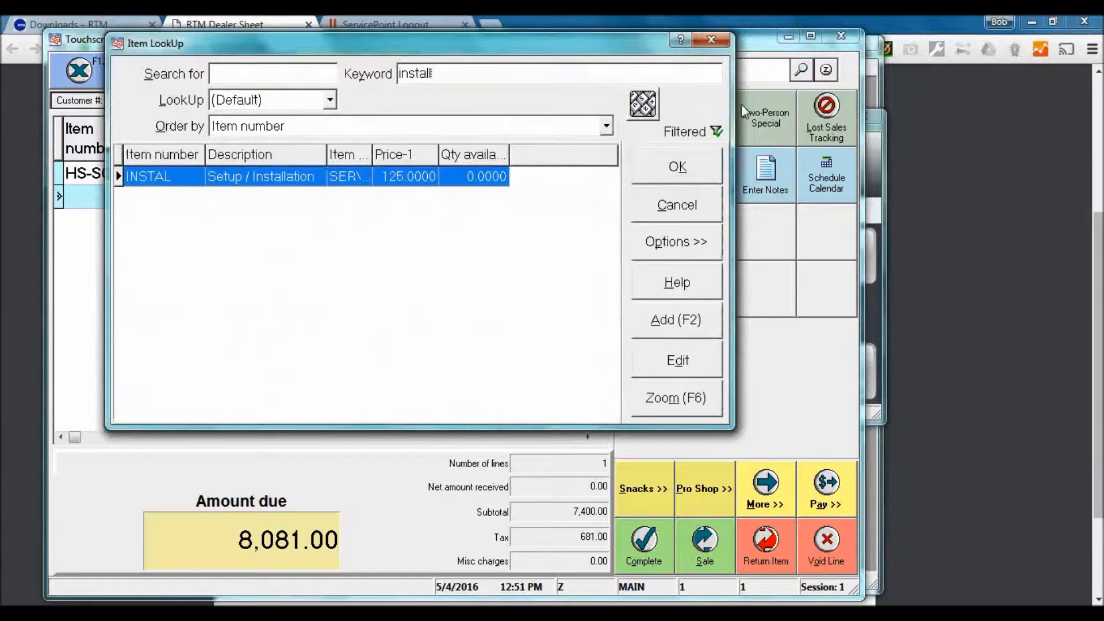
double_click(322, 180)
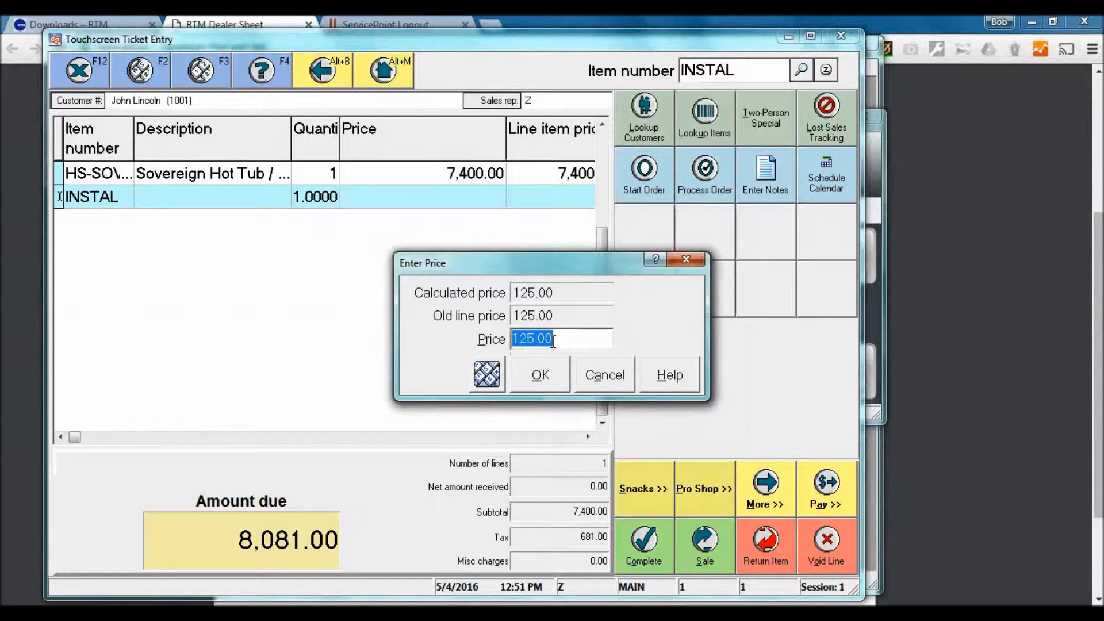
left_click(540, 374)
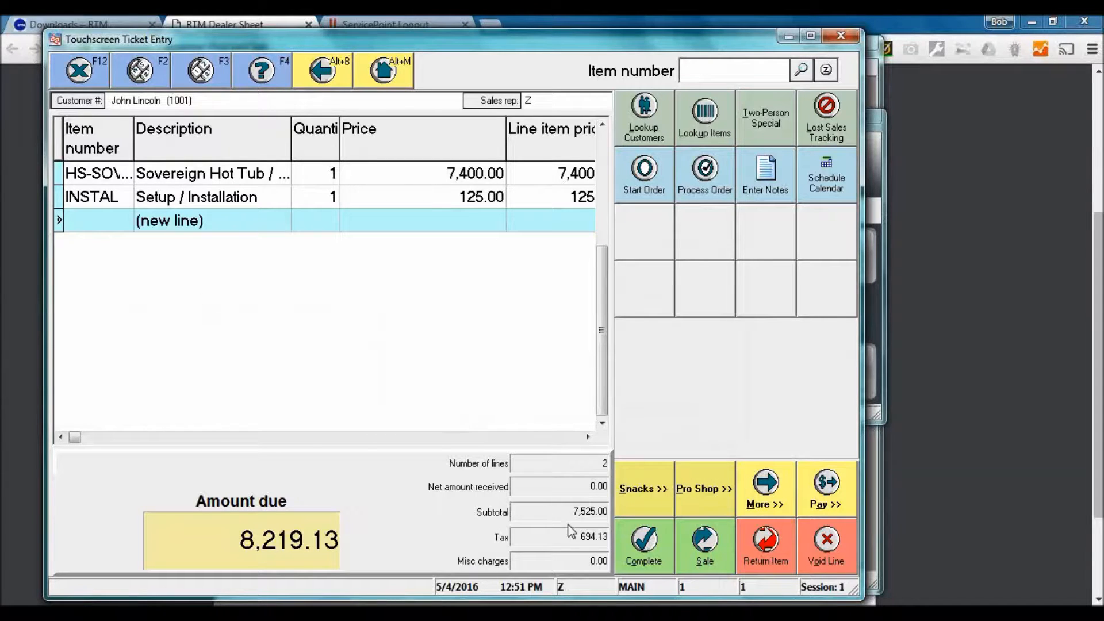
Complete the spa and installation order, accept the blank ship-to address, and close the print dialog without printing the invoice
left_click(645, 560)
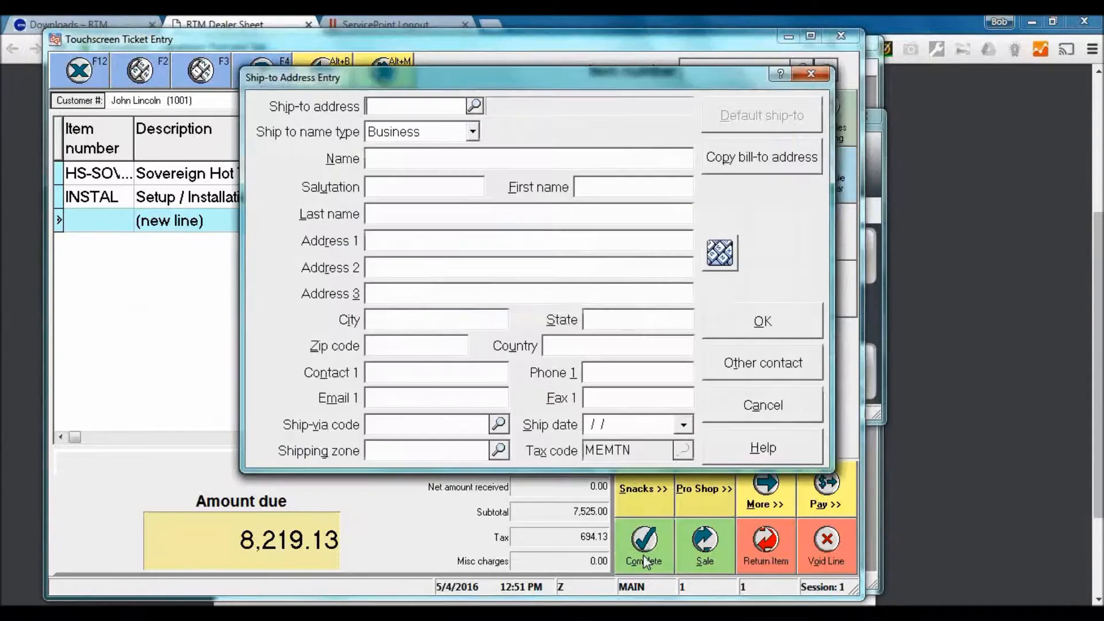
left_click(742, 332)
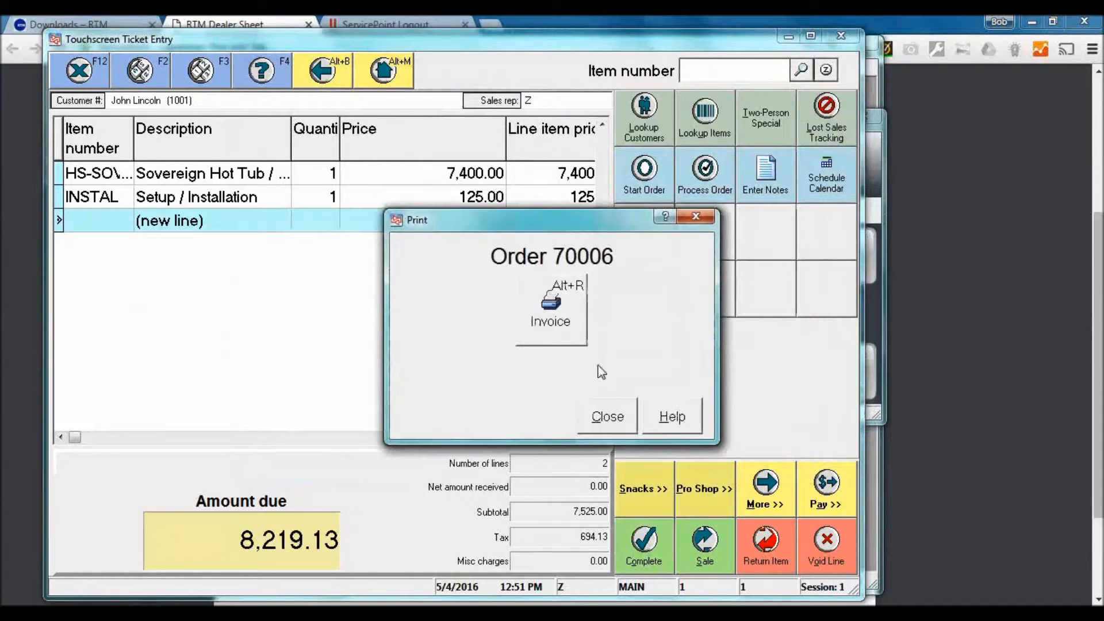
left_click(611, 421)
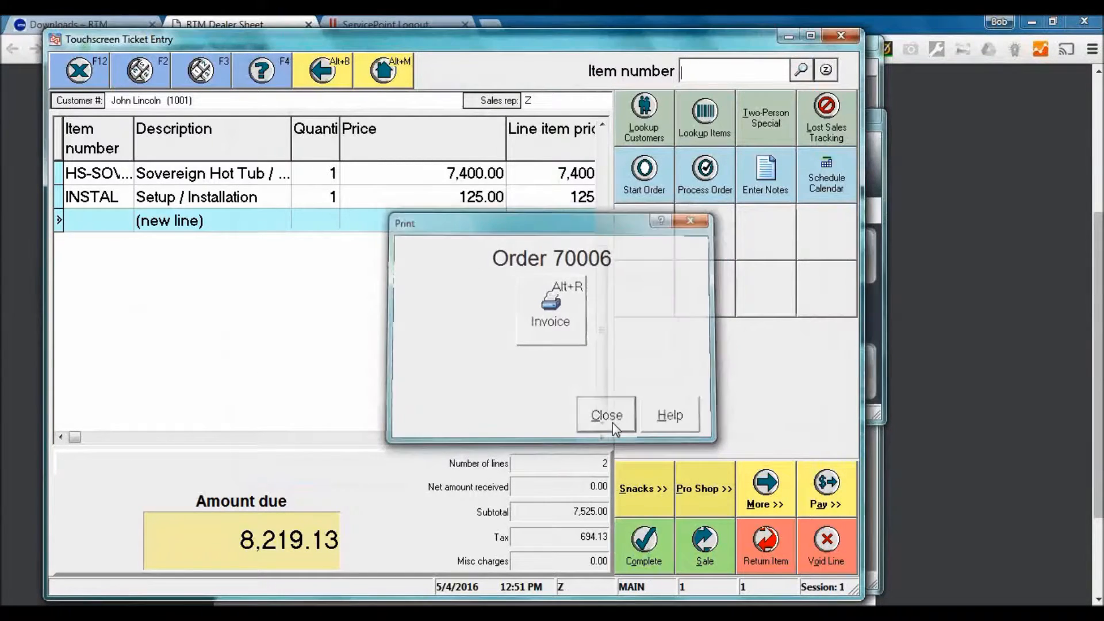
Switch to ServicePoint, close and reopen Work Orders, then look up and open the work order dated 5/4/2016 created from the POS ticket
key("alt+Tab")
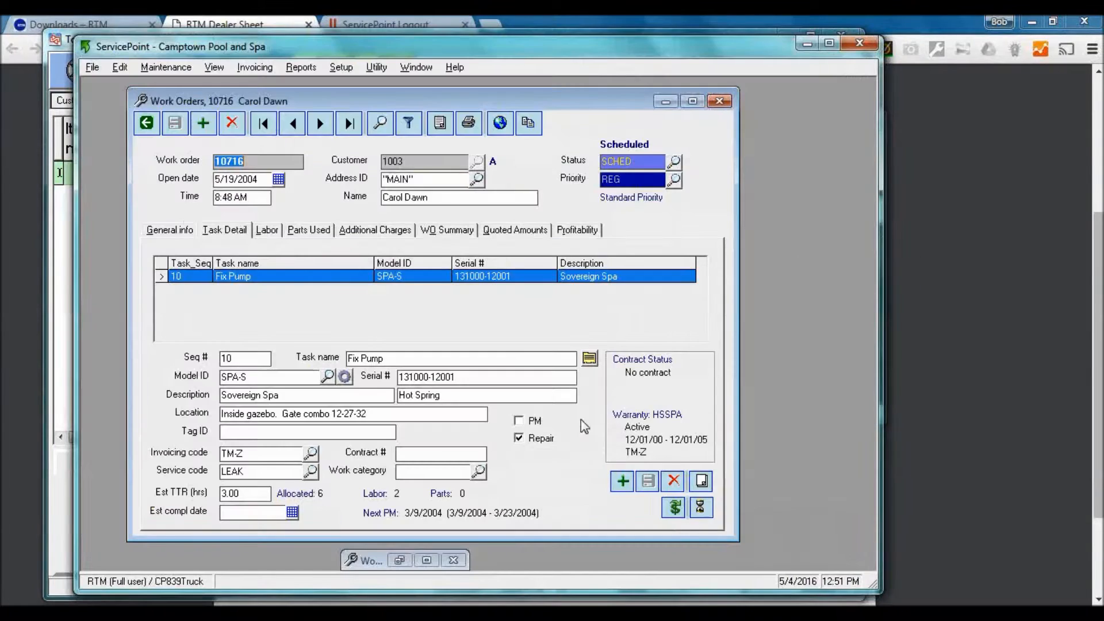
left_click(147, 123)
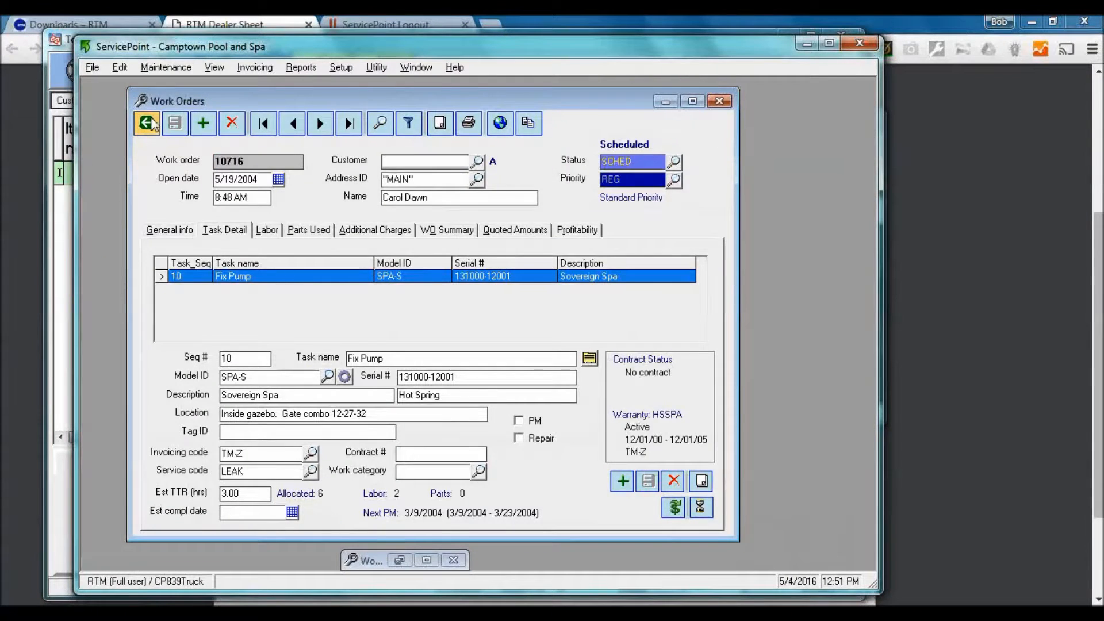
left_click(175, 67)
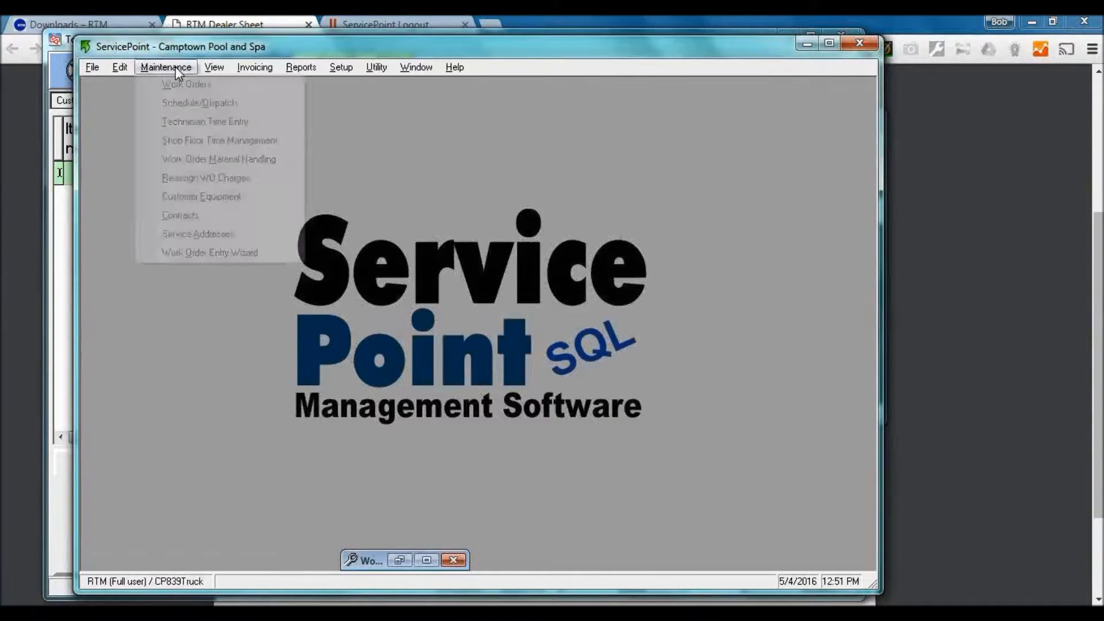
left_click(186, 82)
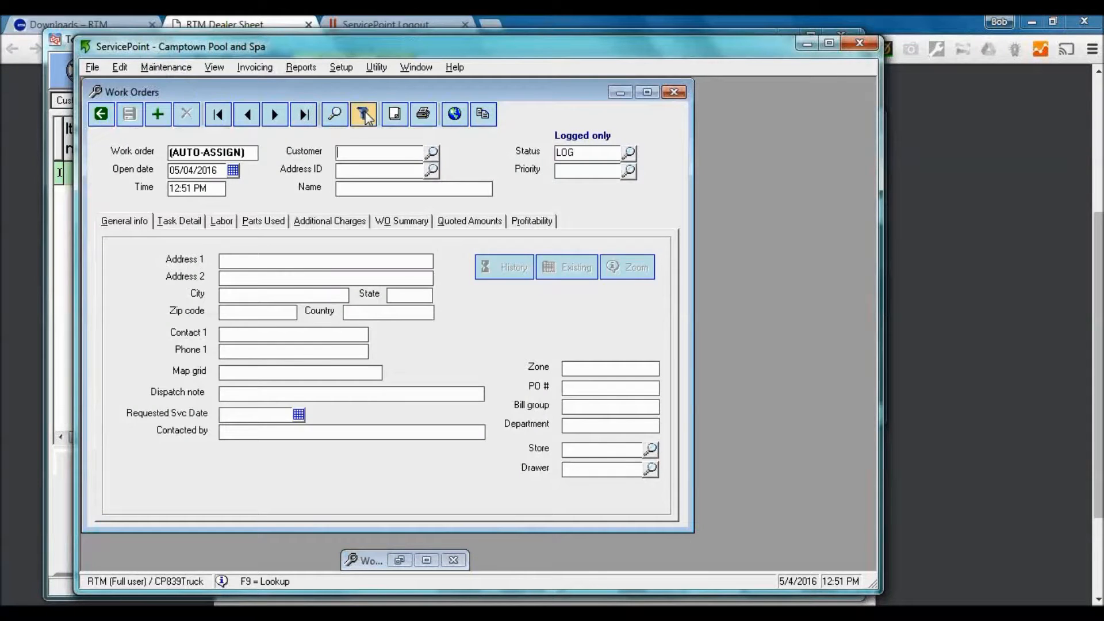
left_click(335, 114)
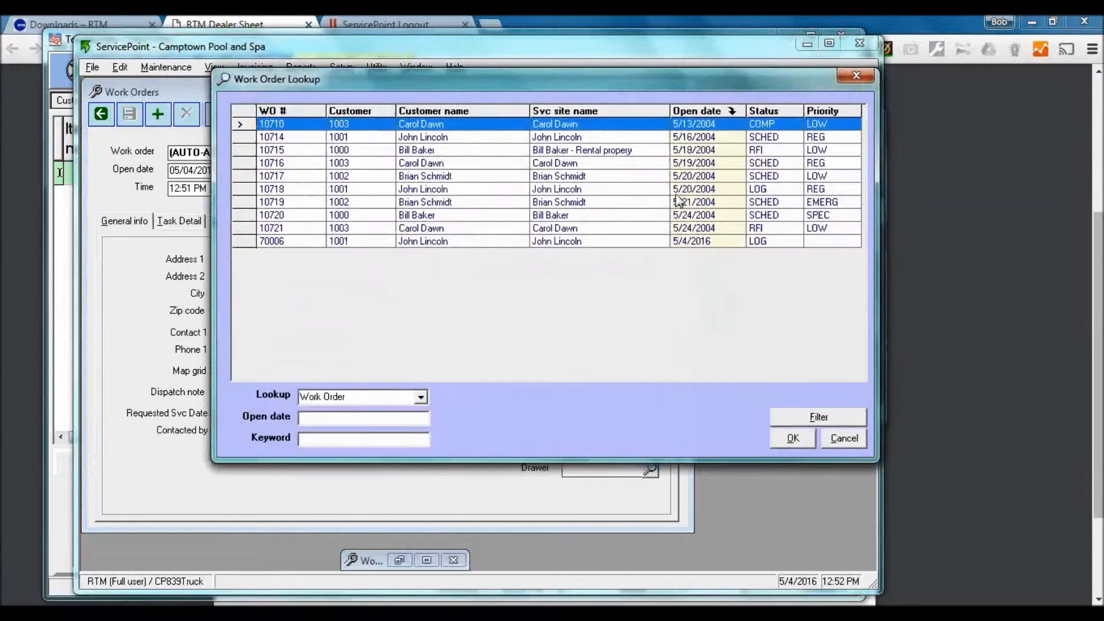
left_click(683, 241)
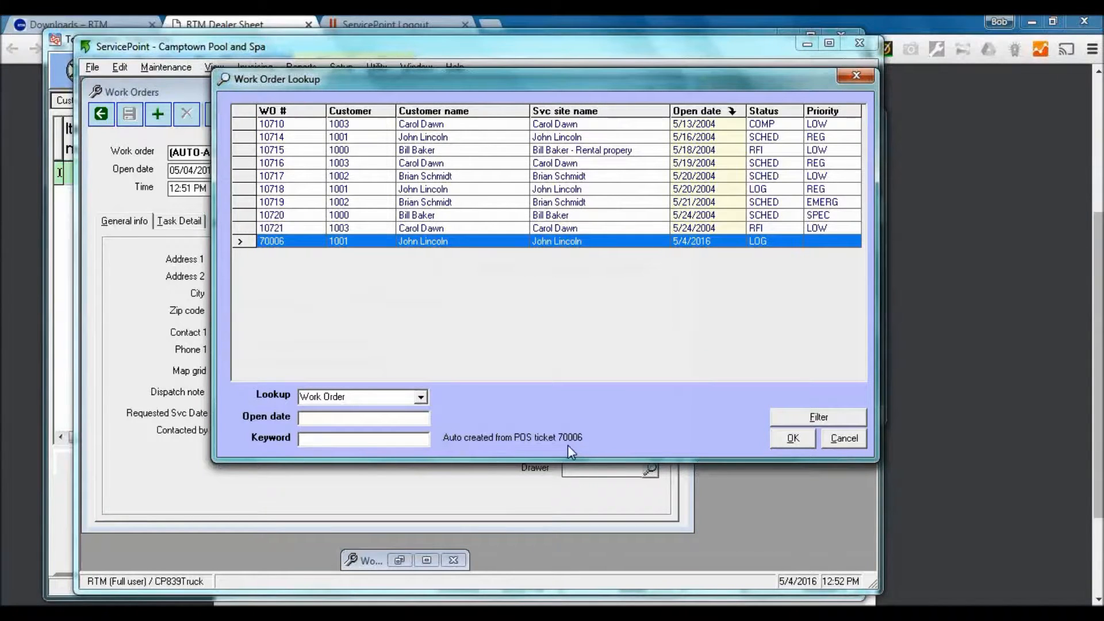
double_click(563, 242)
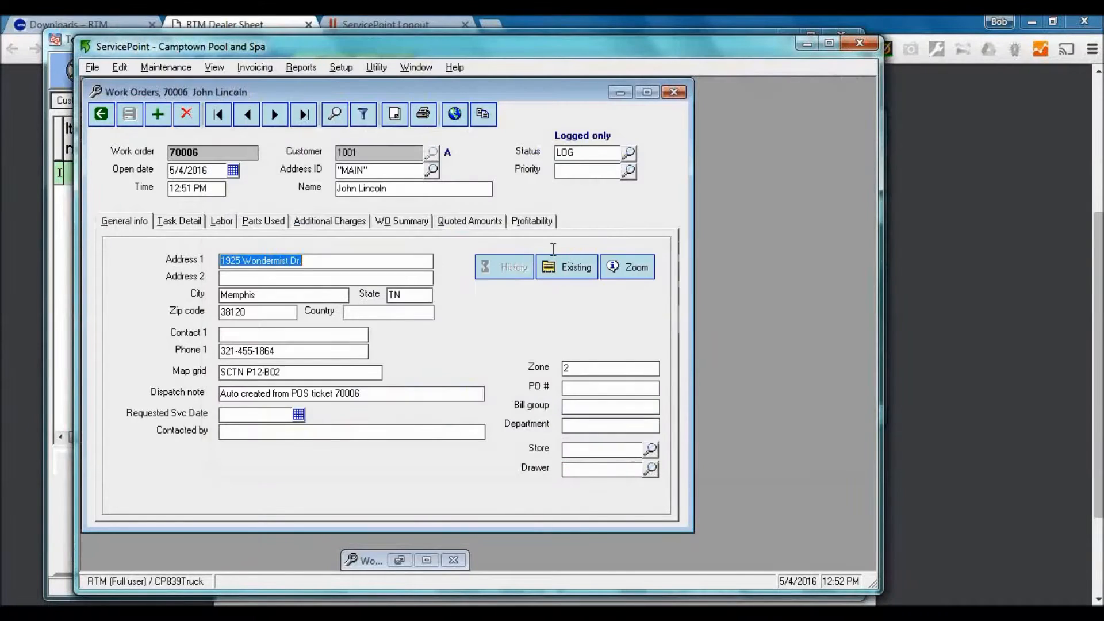
Review the work order's labor entries and its parts used, checking the Setup / Installation and Sovereign Hot Tub / Spa lines
left_click(229, 225)
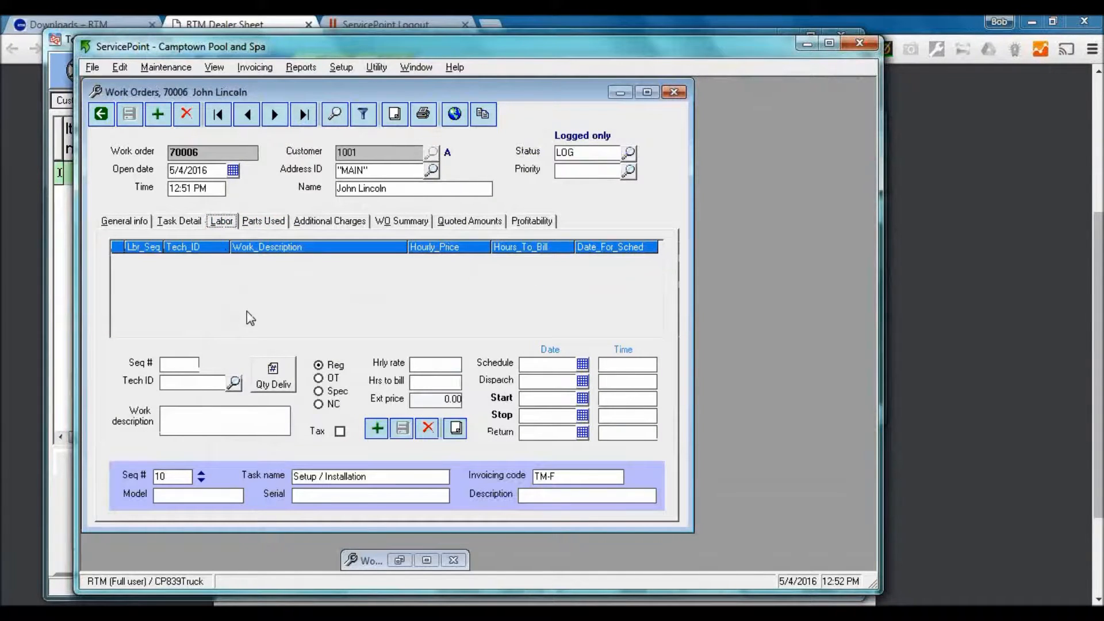
left_click(270, 224)
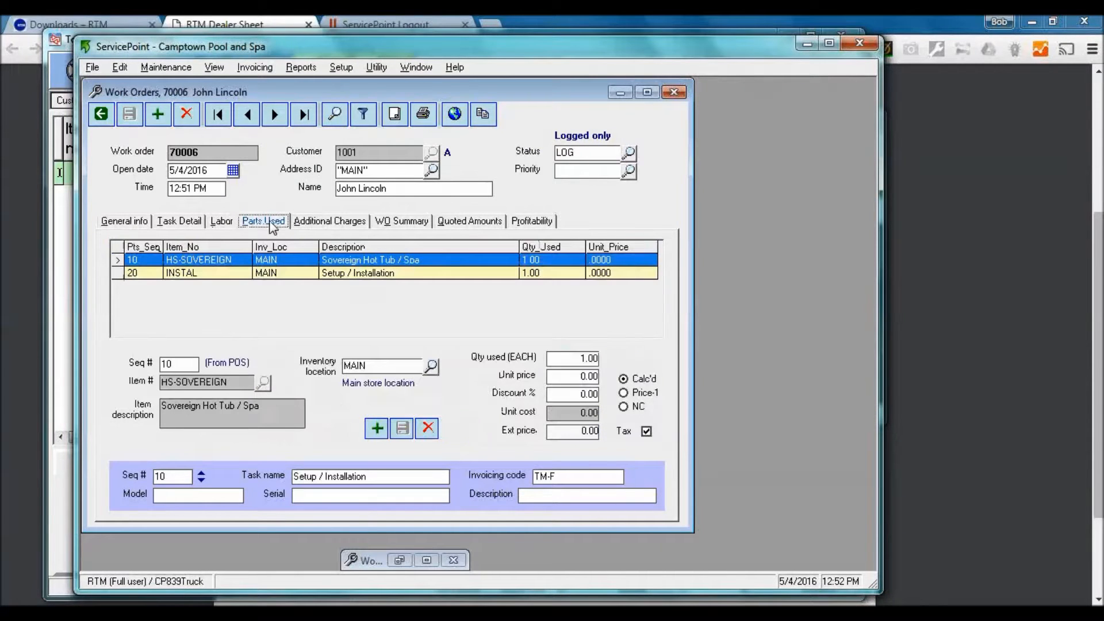
left_click(290, 274)
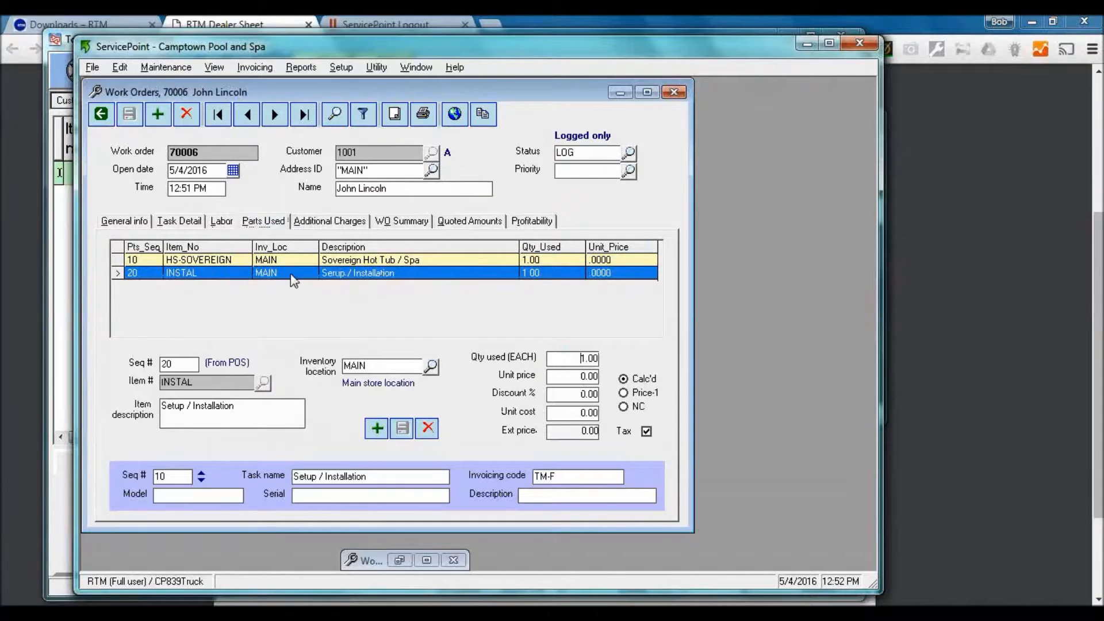
left_click(291, 265)
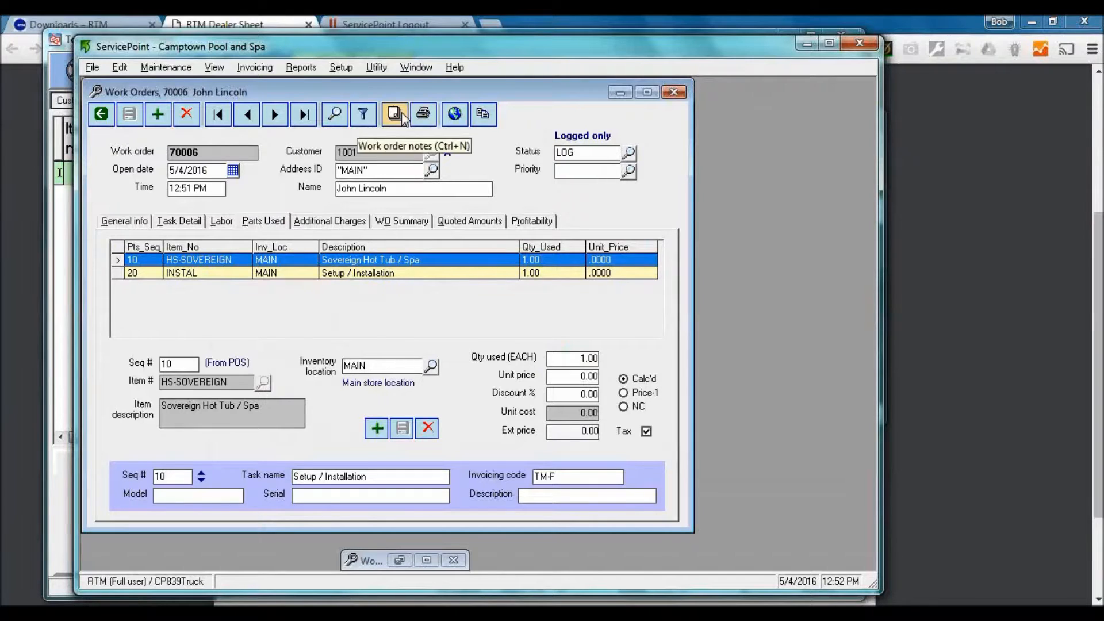
Preview the work order printout in the DEMO WO FORM.RPT format and look through the Service Order page
left_click(422, 115)
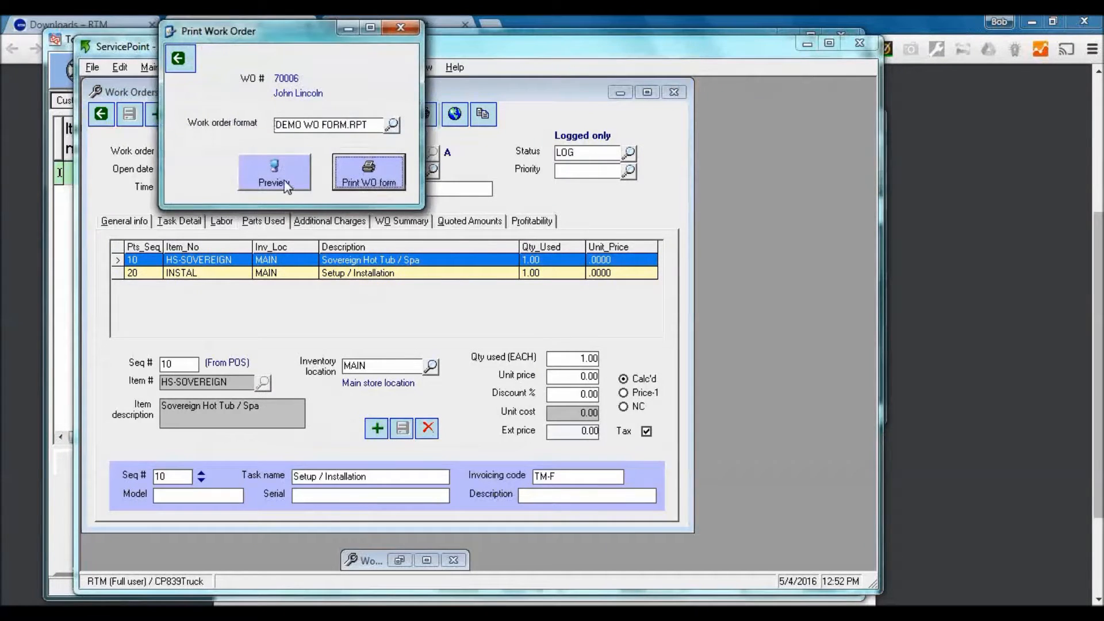
left_click(286, 186)
scroll(368, 296, "down", 5)
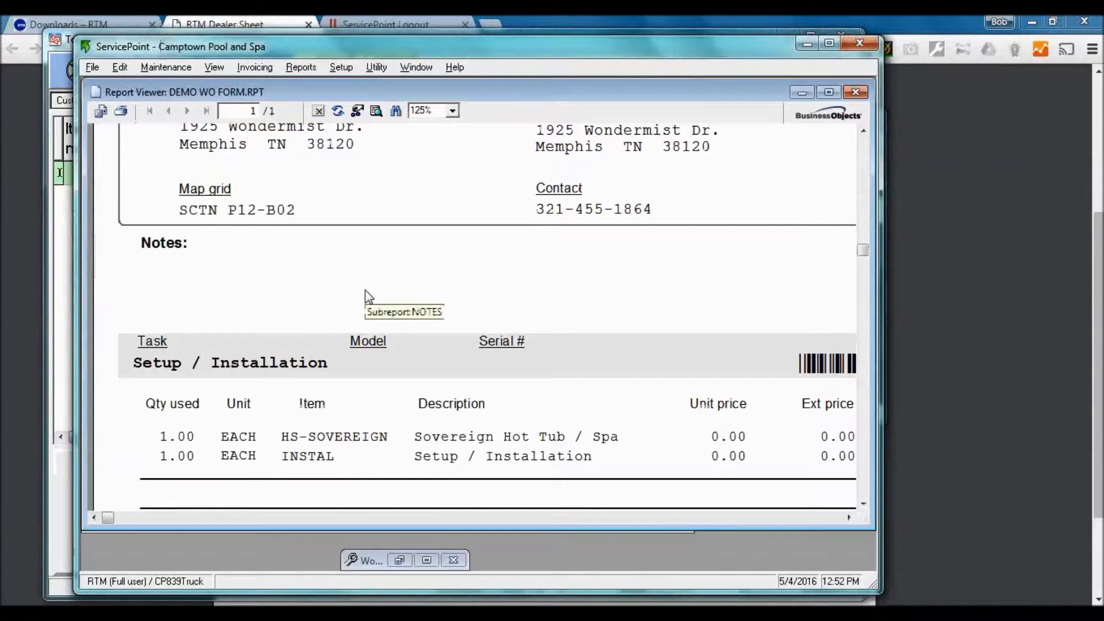
scroll(365, 290, "up", 5)
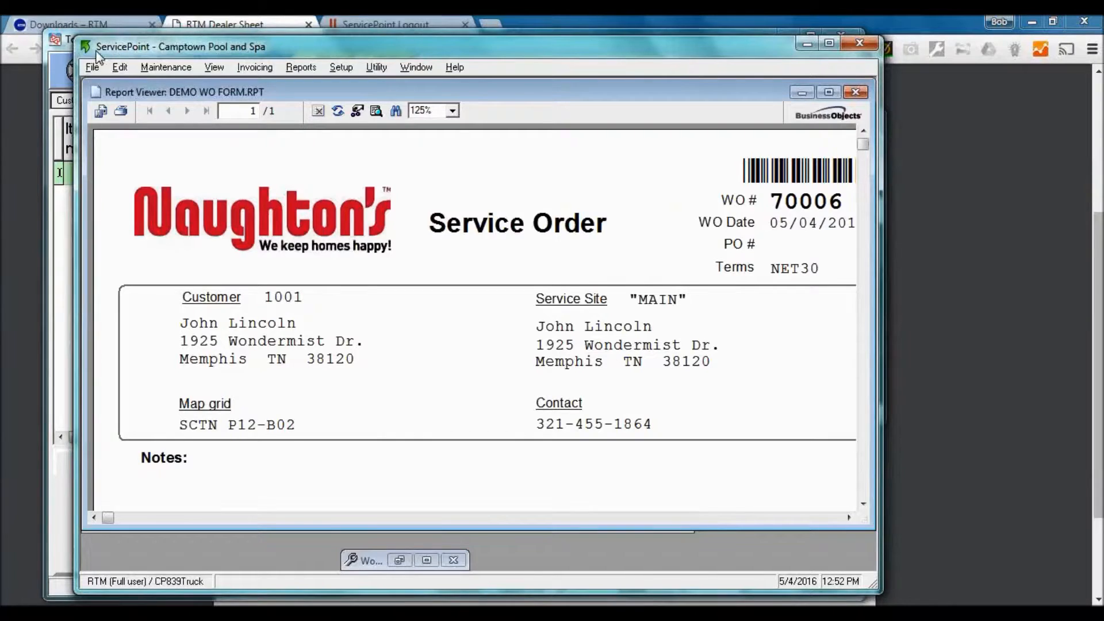
Bring Touchscreen Ticket Entry forward, minimize it and the CounterPoint main menu window, and leave the Service Order preview in view
left_click(68, 38)
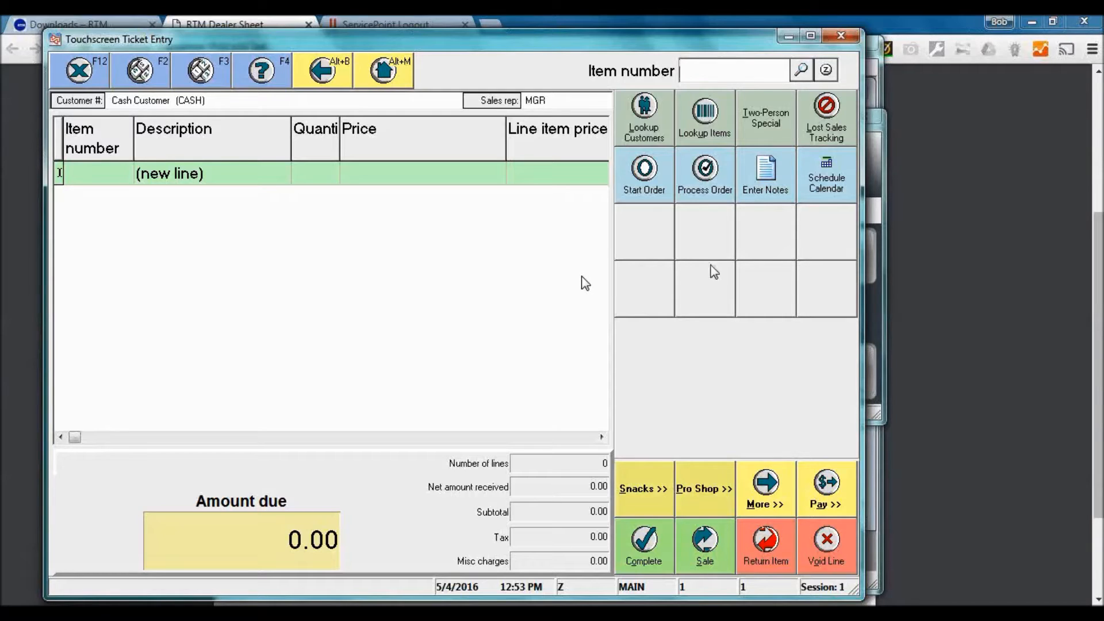
left_click(789, 36)
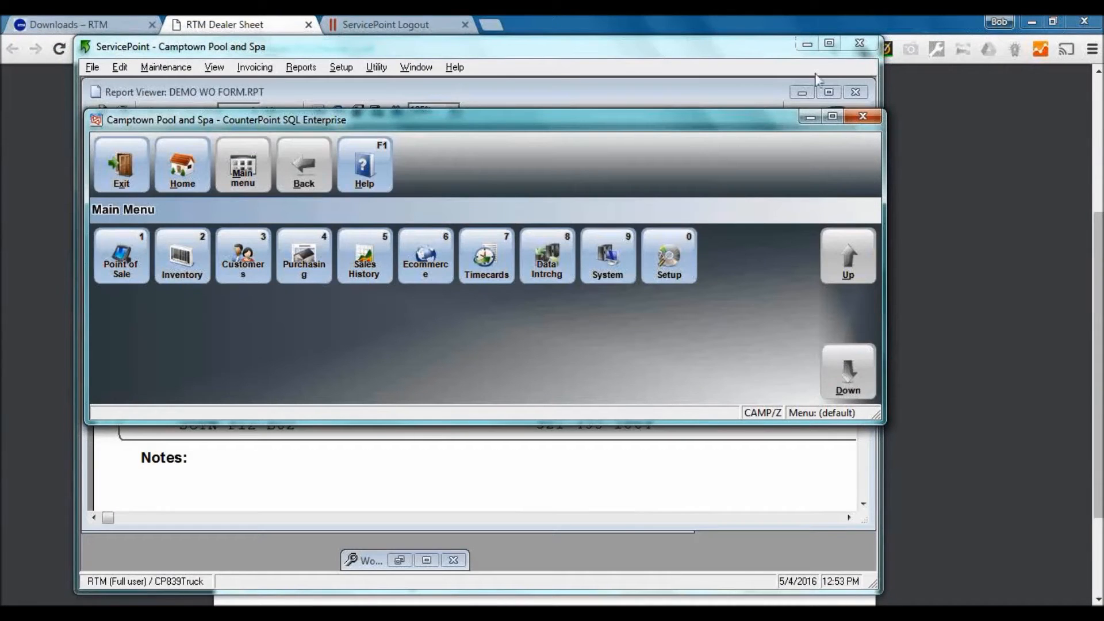
left_click(808, 118)
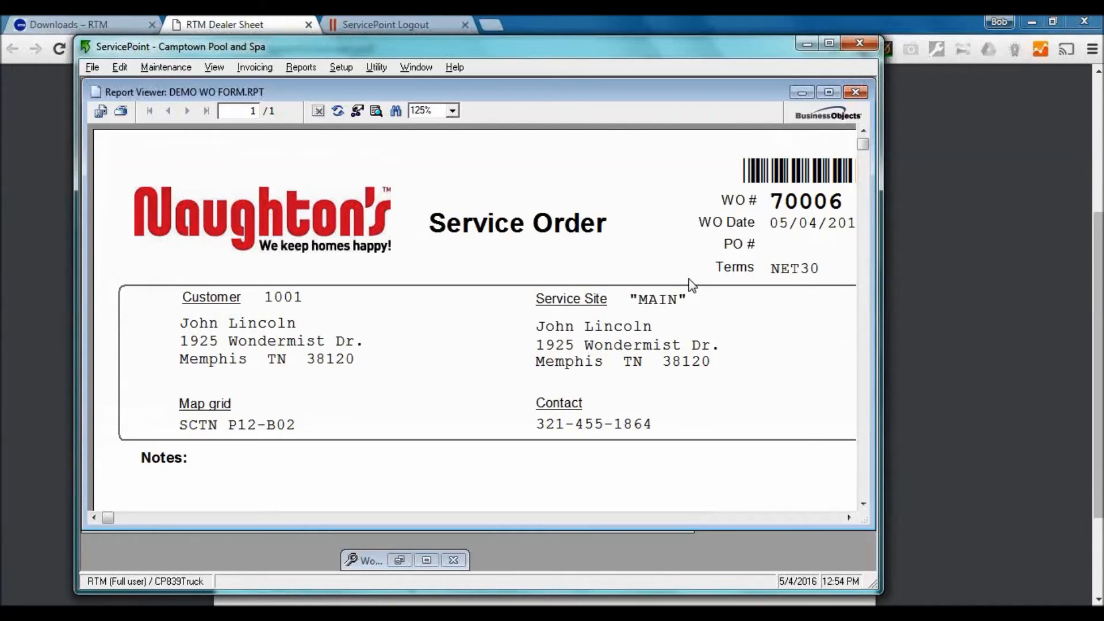
left_click(1098, 305)
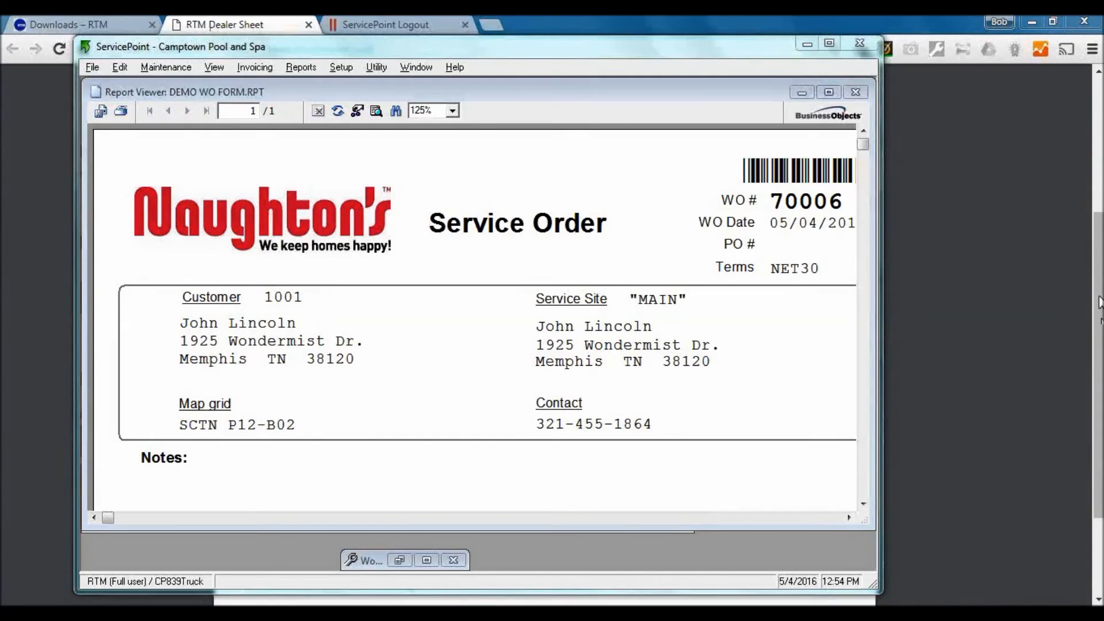